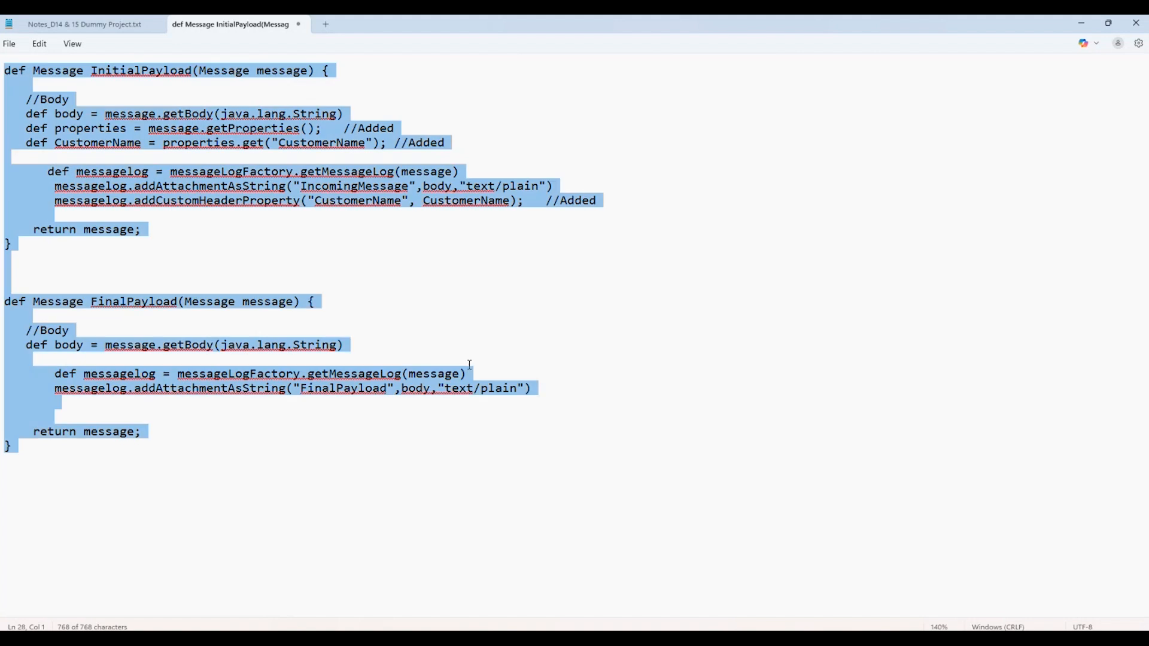
Replace the Groovy script text with the copied TargetMessage schema and align the BillTo line with its sibling elements.
text(<?xml version="1.0" encoding="UTF-8"?><xs:schema xmlns:xs="http://www.w3.org/2001/XMLSchema" attributeFormDefault="unqualified" elementFormDefault="qualified">   <xs:element name="TargetMessage">     <xs:complexType>       <xs:sequence>         <xs:element name="Order">           <xs:complexType>             <xs:sequence>               <xs:element maxOccurs="unbounded" minOccurs="0" name="code" type="xs:string"/>               <xs:element maxOccurs="unbounded" minOccurs="0" name="orderId" type="xs:string"/>               <xs:element maxOccurs="unbounded" minOccurs="0" name="CustomerName" type="xs:string"/>               <xs:element maxOccurs="unbounded" minOccurs="0" name="Address" type="xs:string"/>                           <xs:element maxOccurs="unbounded" minOccurs="0" name="BillTo" type="xs:string"/>             </xs:sequence>           </xs:complexType>                   </xs:element>       </xs:sequence>     </xs:complexType>   </xs:element> </xs:schema>)
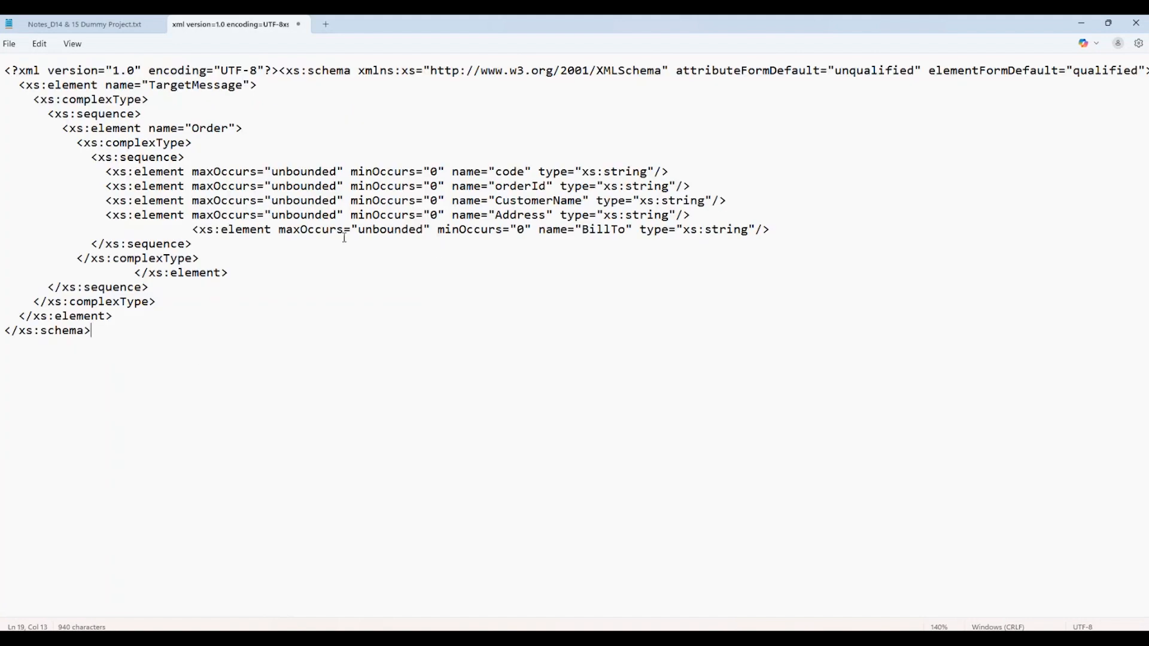
click(201, 234)
key(BackSpace)
key(BackSpace)
key(BackSpace)
key(BackSpace)
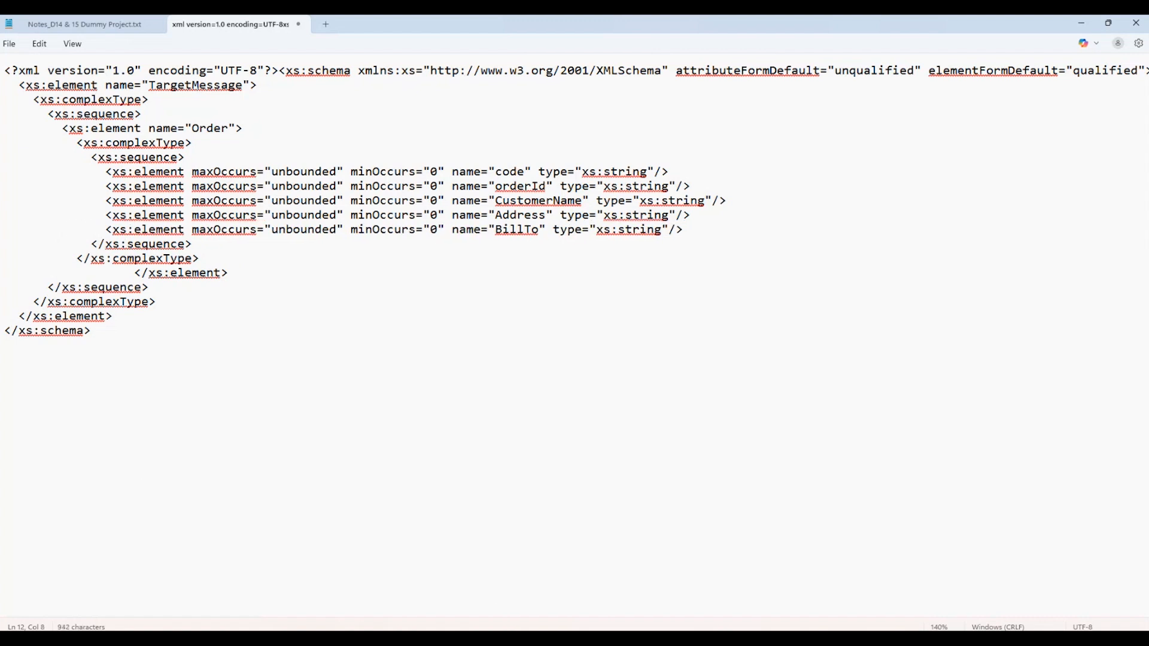
Copy the full ConnectionCheck response XML from Postman into a new Notepad document and select all of it.
key(alt+Tab)
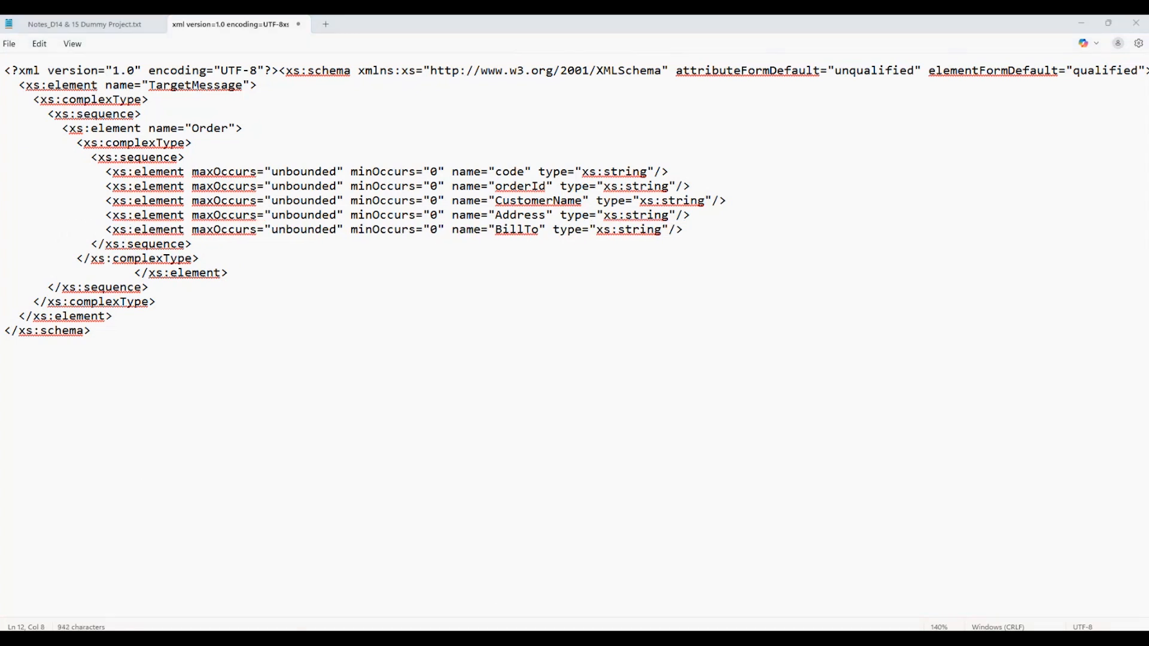
scroll(450, 481, down, 3)
scroll(449, 480, up, 3)
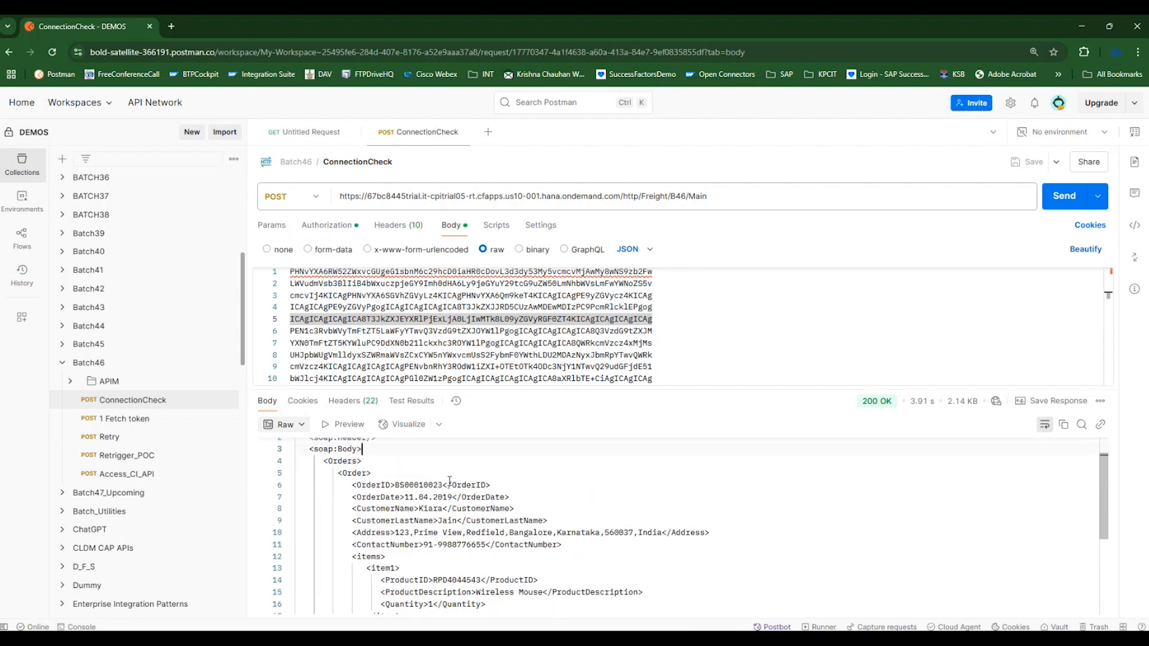
key(ctrl+a)
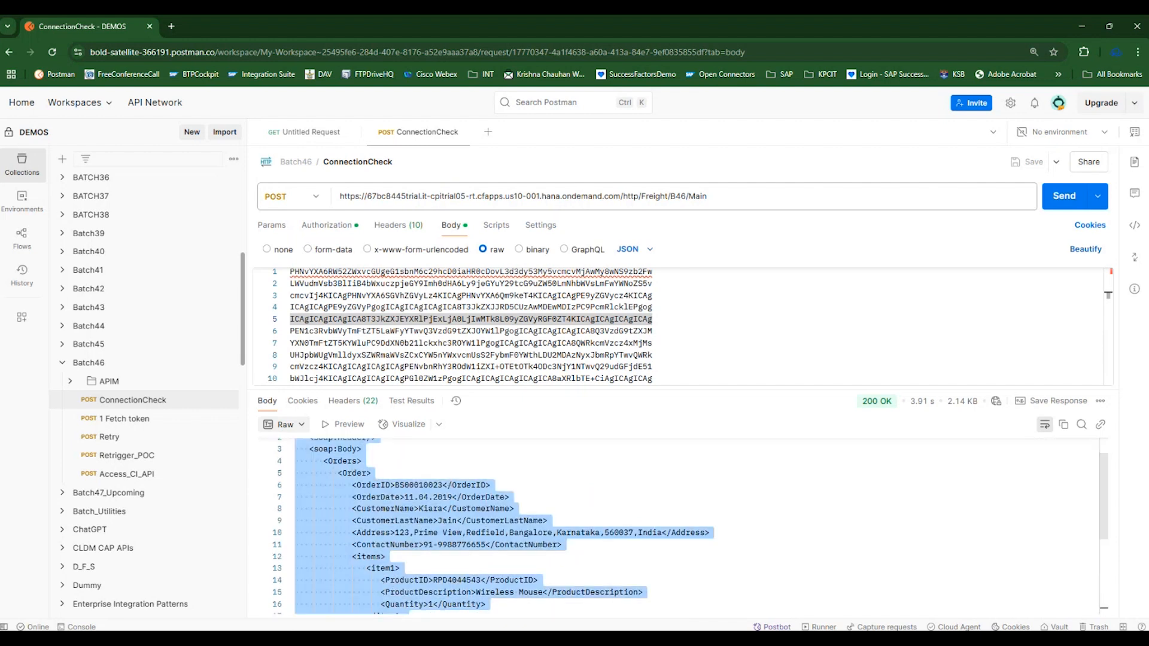
key(alt+Tab)
click(324, 25)
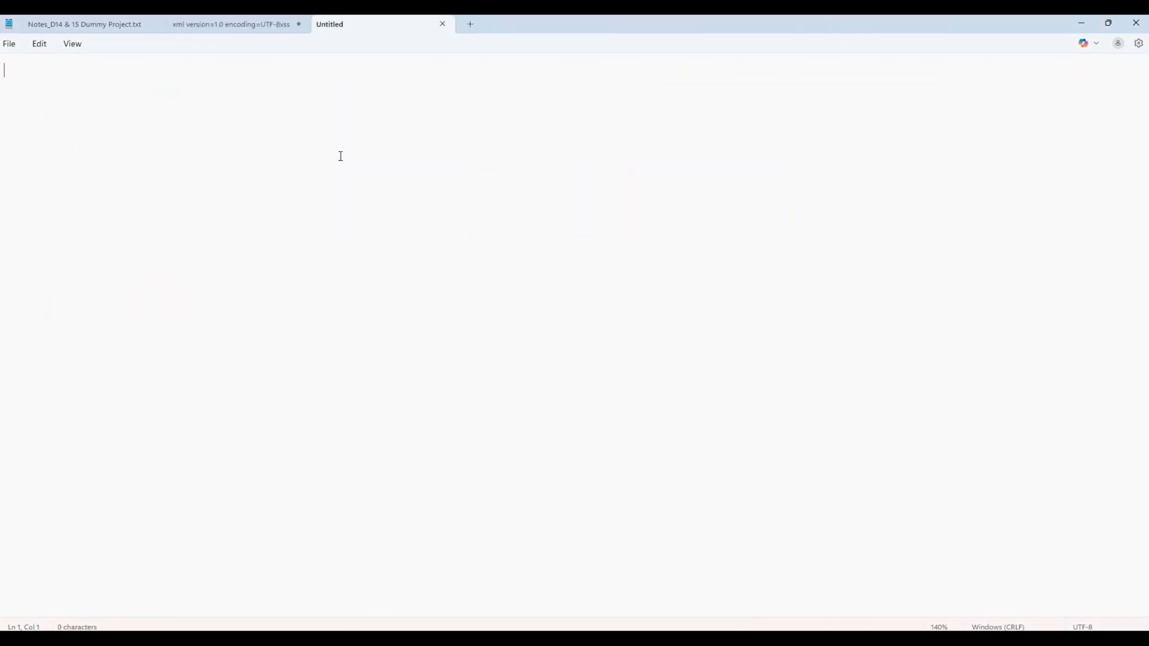
key(ctrl+v)
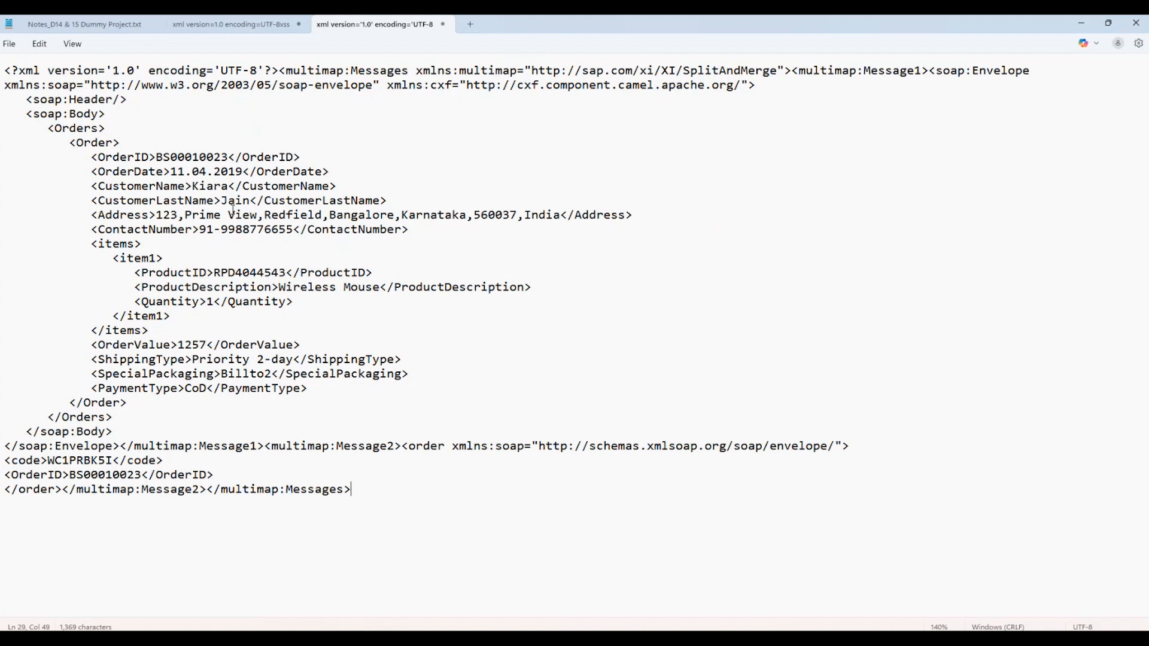
click(189, 118)
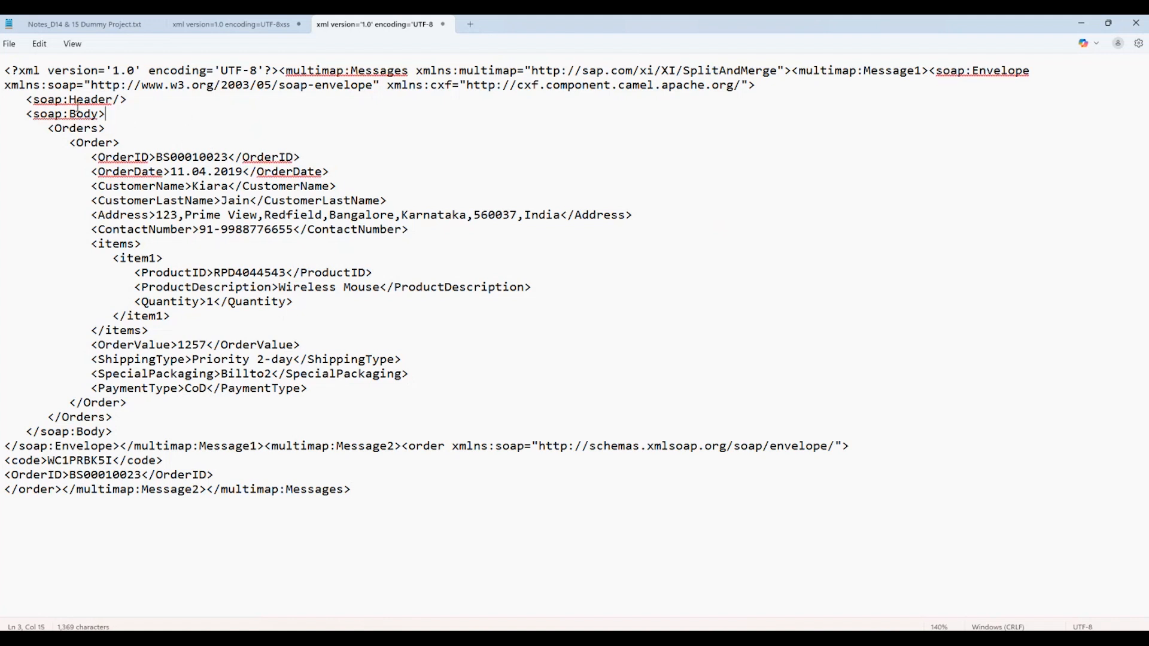
drag(4, 70, 141, 512)
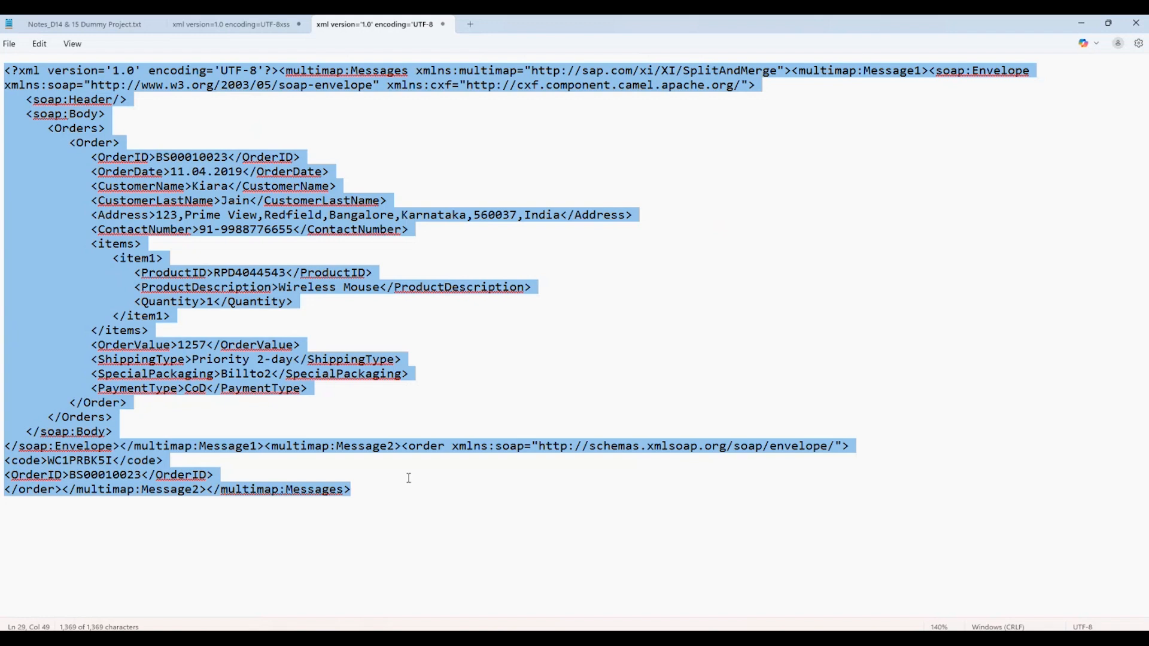
In the TargetMessage schema, remove all indentation before the closing xs:element tag of the Order element.
click(236, 23)
click(135, 273)
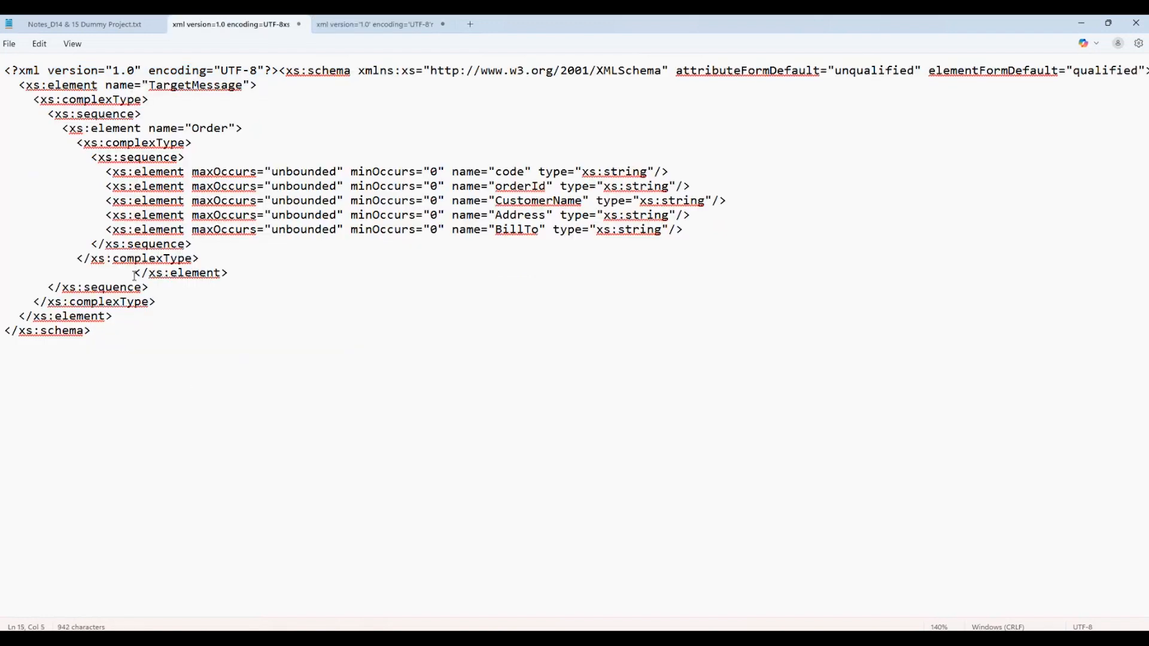
key(BackSpace)
key(BackSpace)
key(BackSpace)
key(BackSpace)
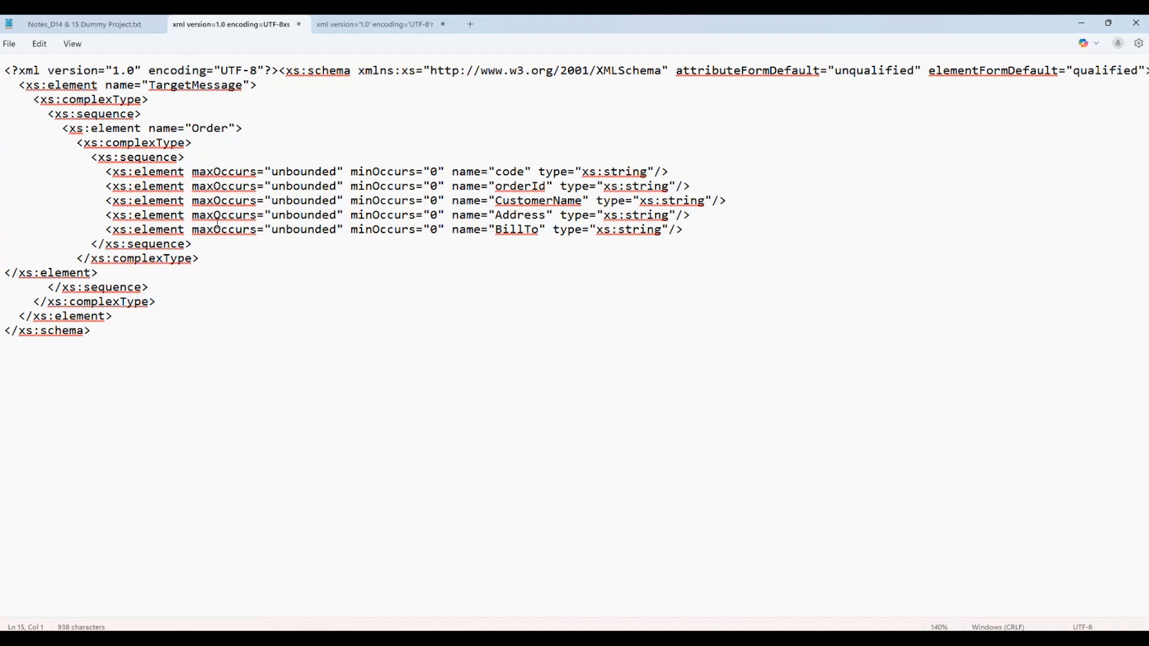
Examine the TargetMessage root, the Order element and its fields, and select the whole schema.
double_click(197, 85)
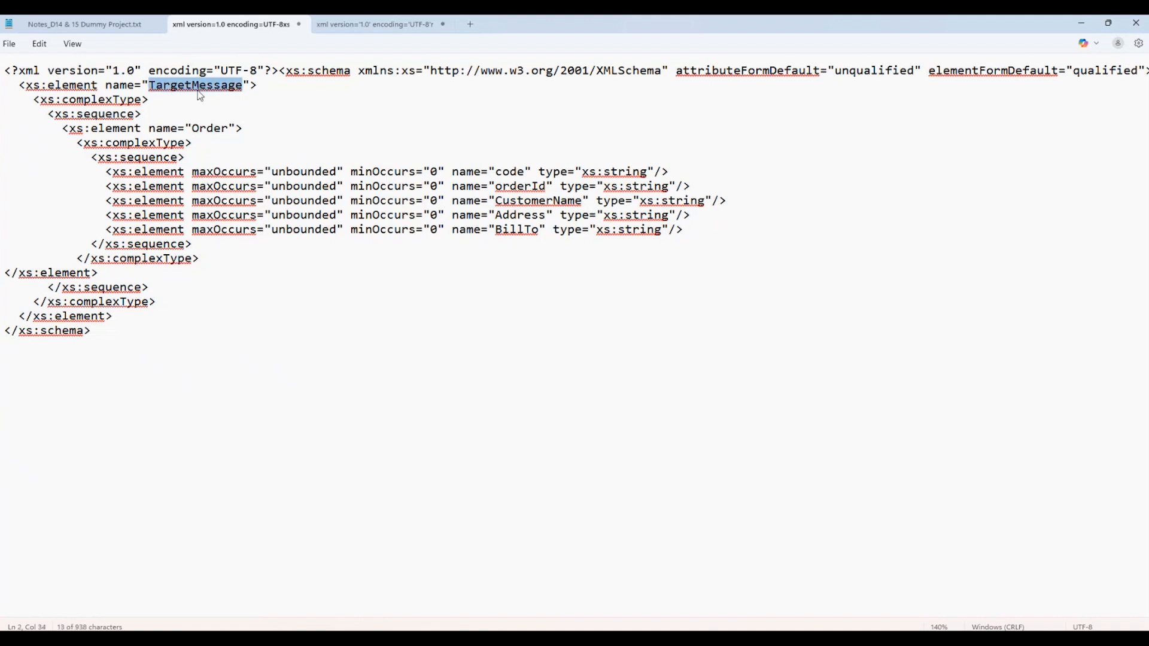
double_click(210, 128)
click(511, 185)
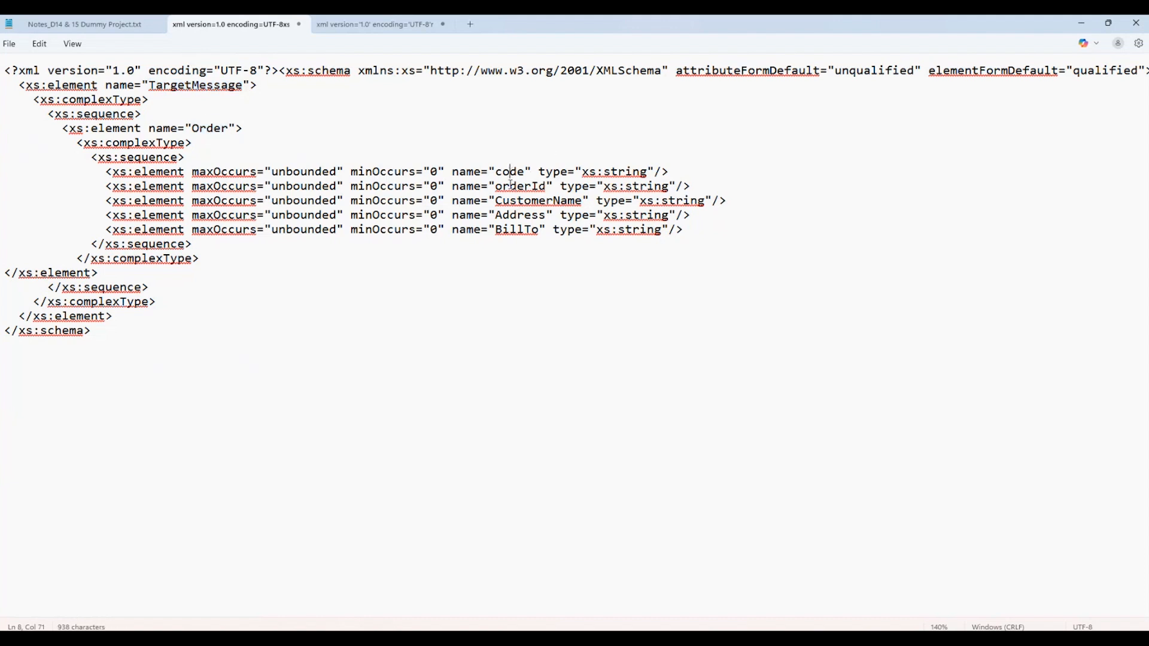
click(671, 341)
drag(91, 331, 4, 70)
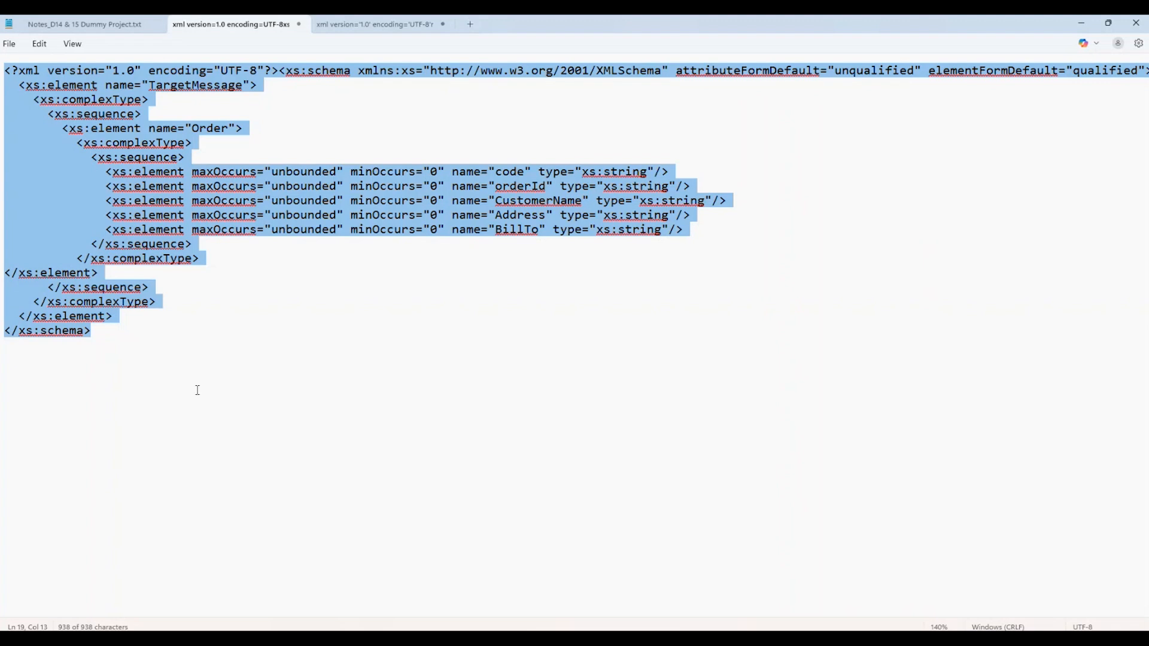
Switch to Chrome, search for "xml to xsd converter" in a new browser page and open the Site24x7 XML to XSD Converter.
key(alt+Tab)
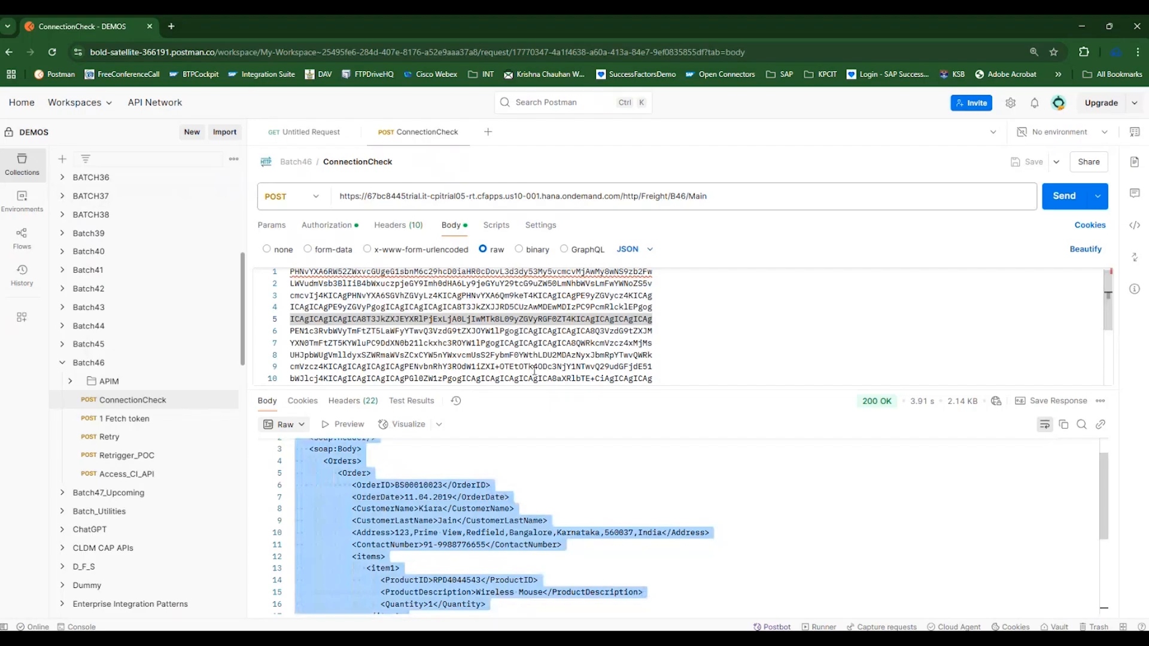
key(alt+Tab)
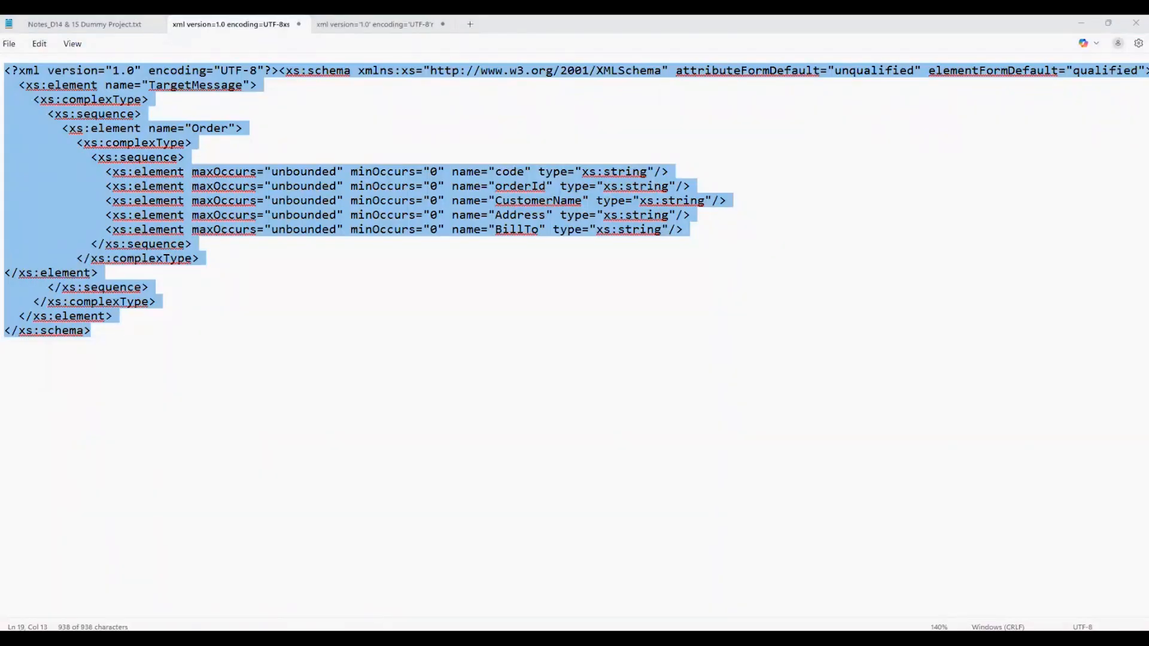
key(alt+Tab)
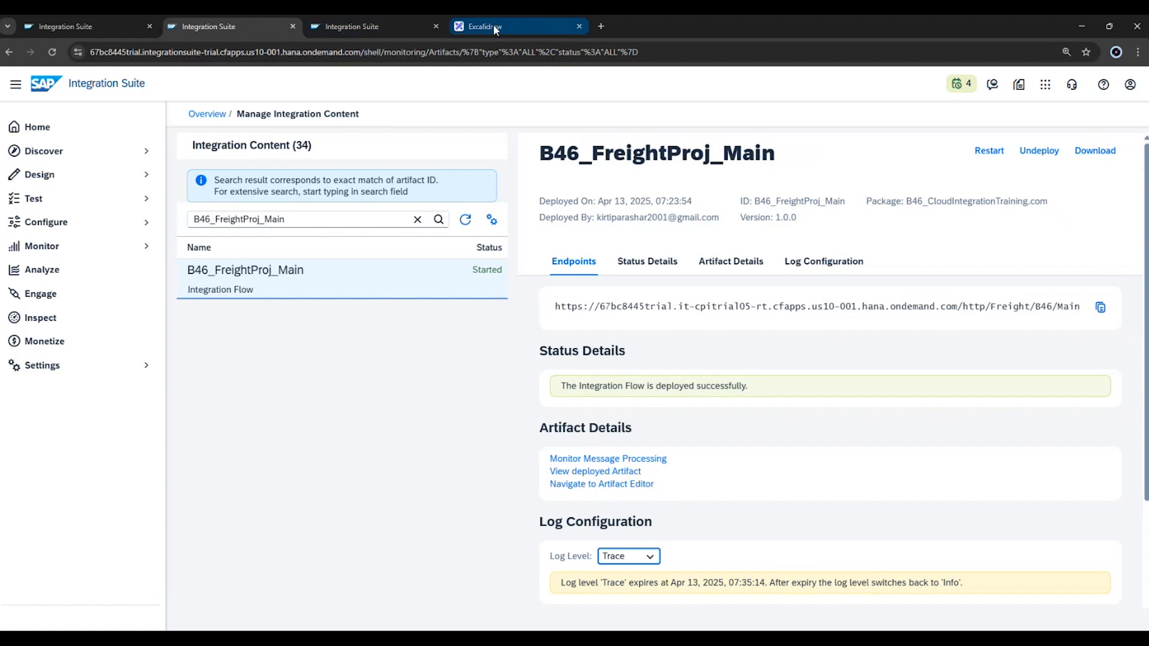
click(375, 24)
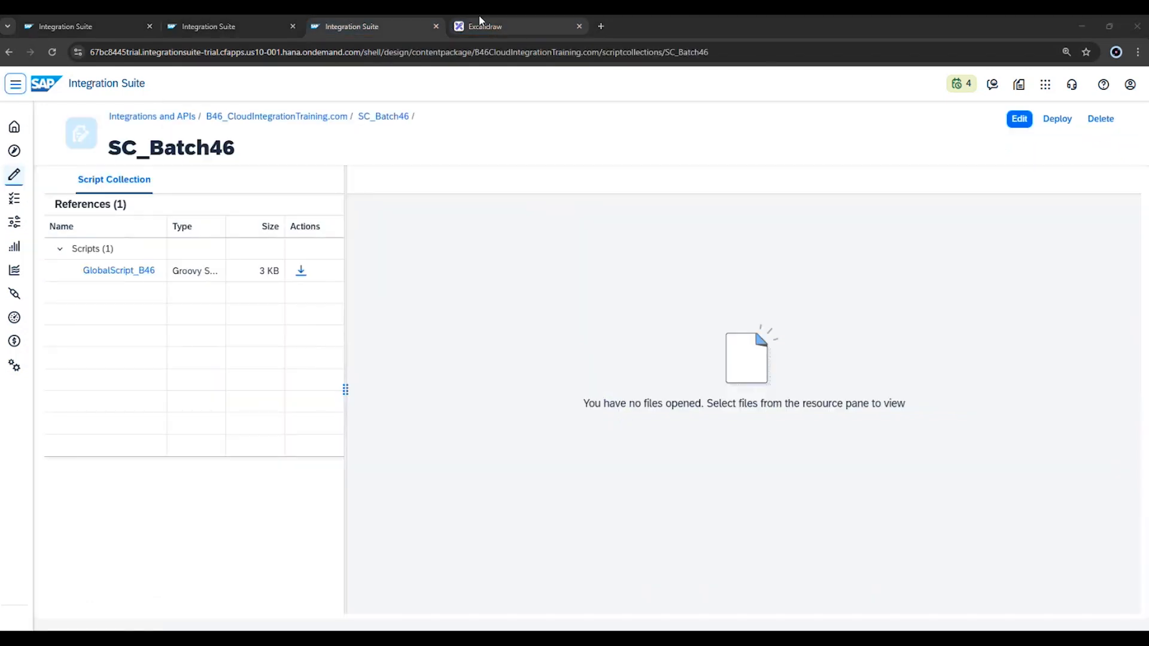
click(601, 26)
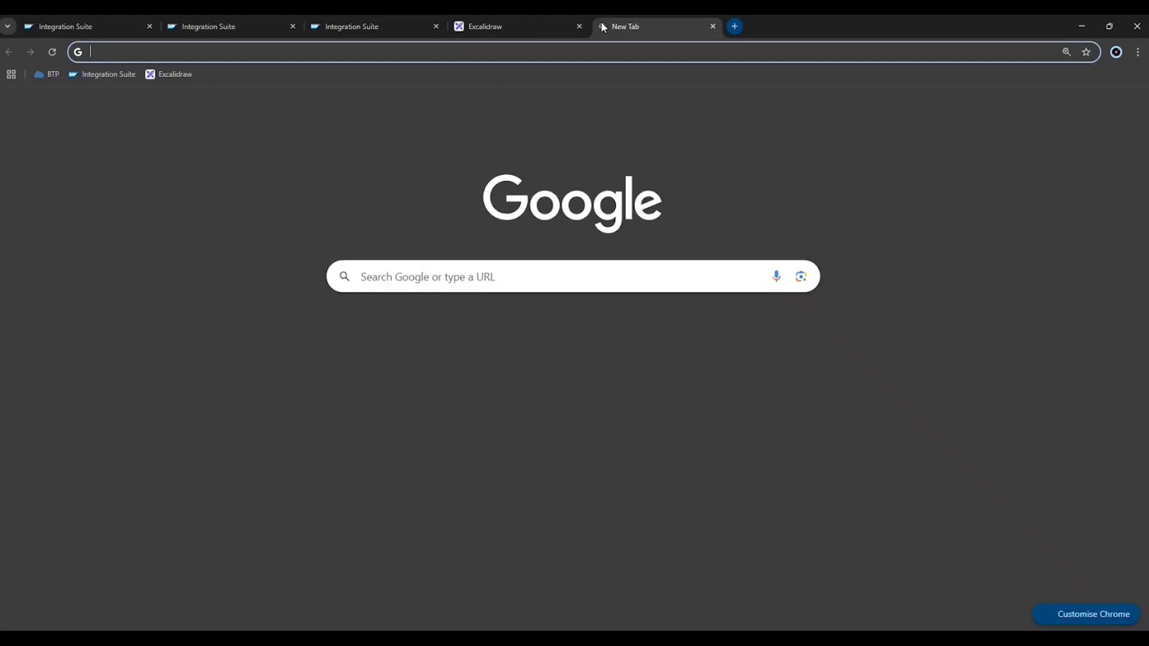
click(246, 55)
text(x)
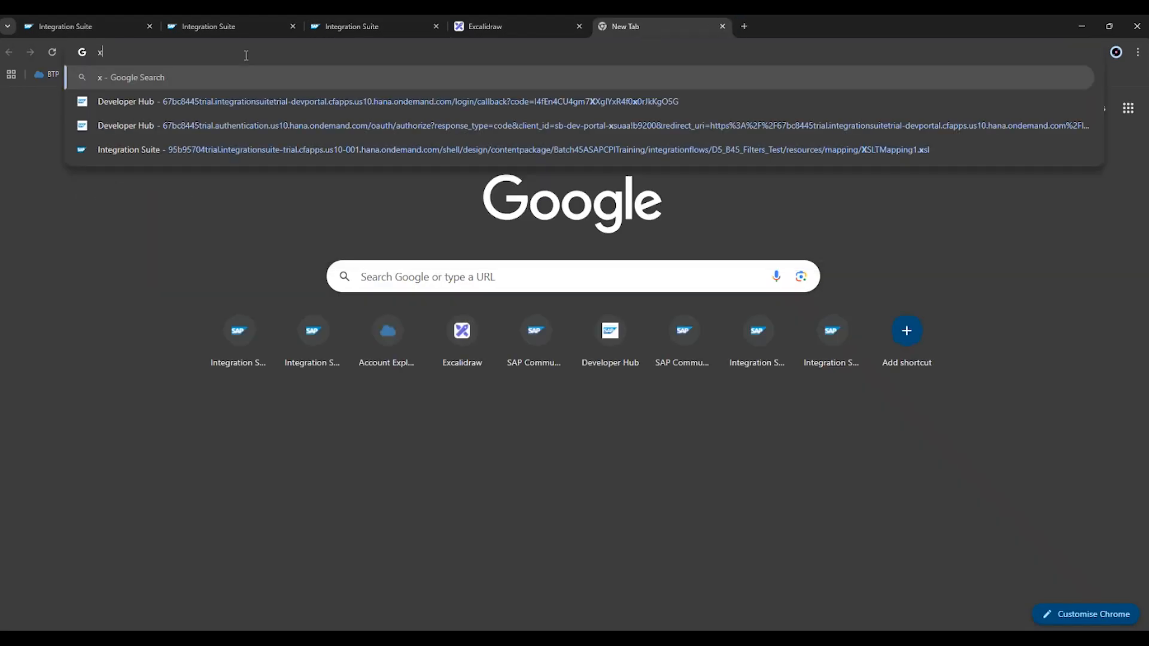
text(ml to xsd)
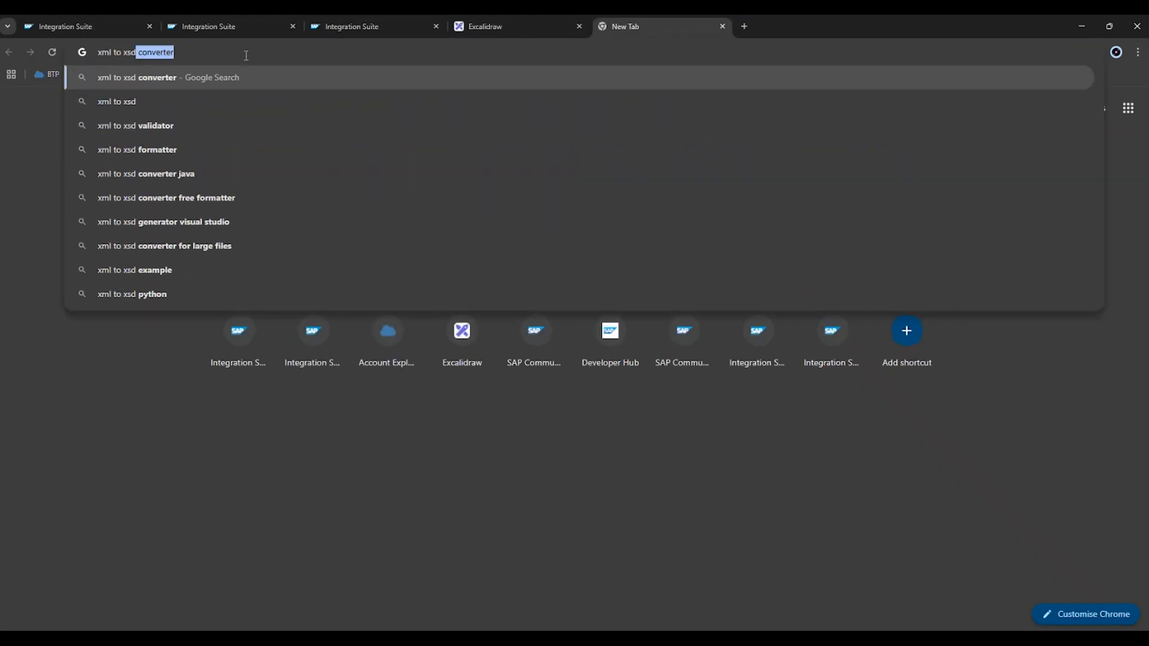
key(Return)
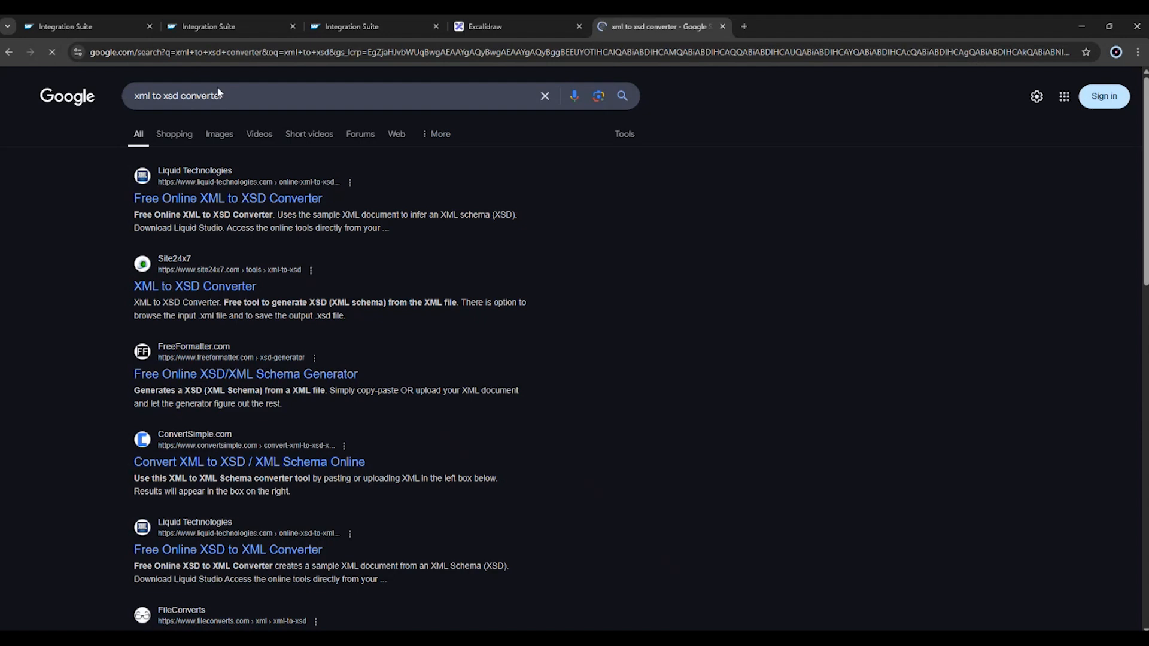
click(218, 289)
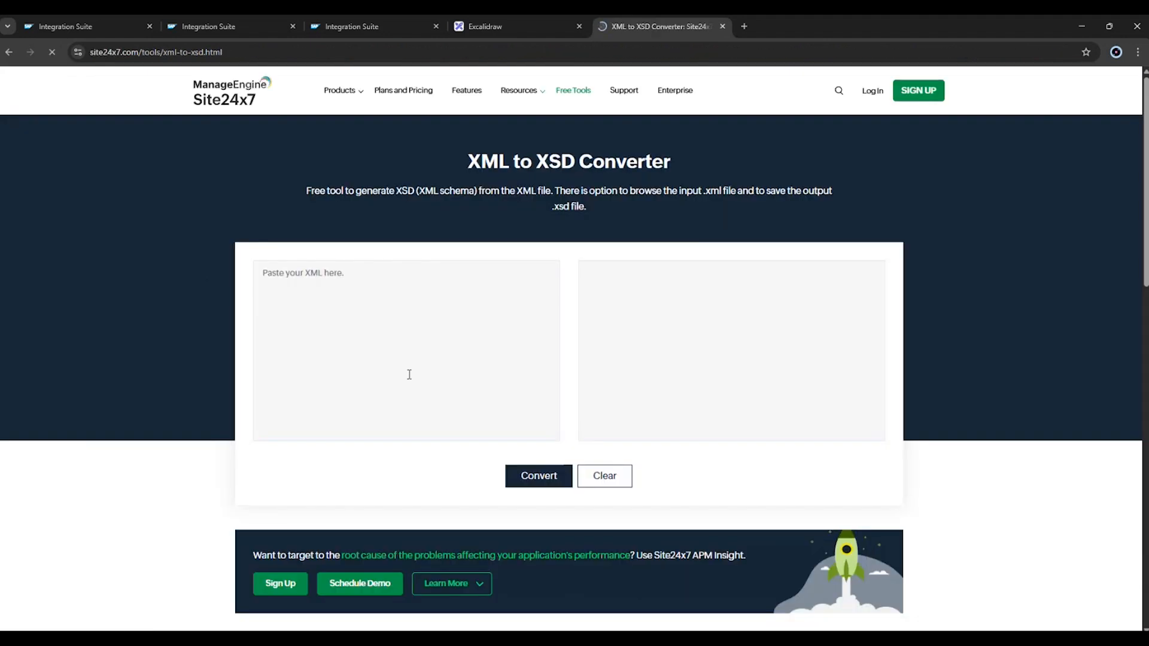
Switch to Notepad, copy the entire multimap:Messages XML and return to the converter page.
click(409, 374)
text(<bookstore> <book> <title>Learning XML</title><author>Erik T. Ray</author> </book> </bookstore>)
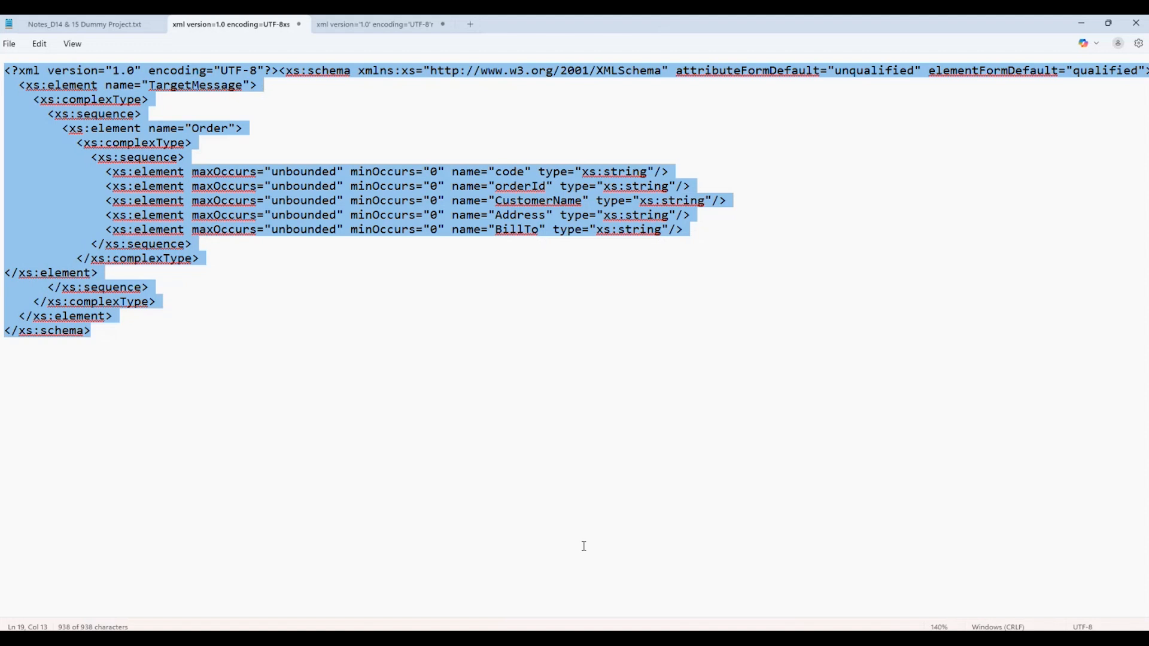
click(583, 543)
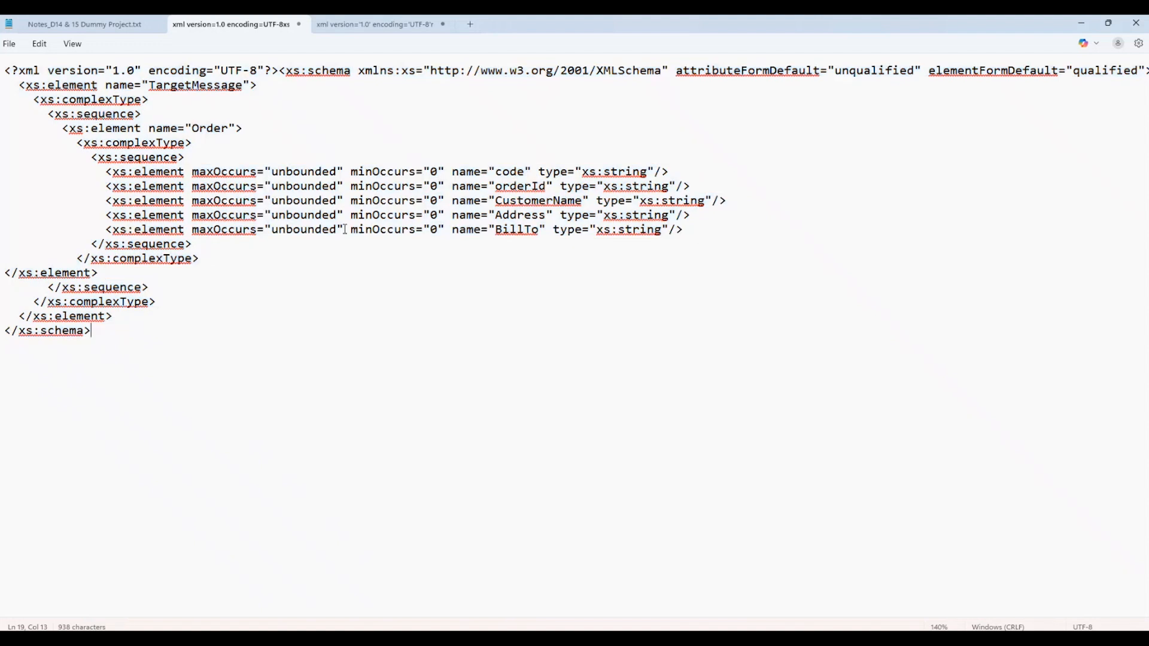
click(366, 24)
click(274, 359)
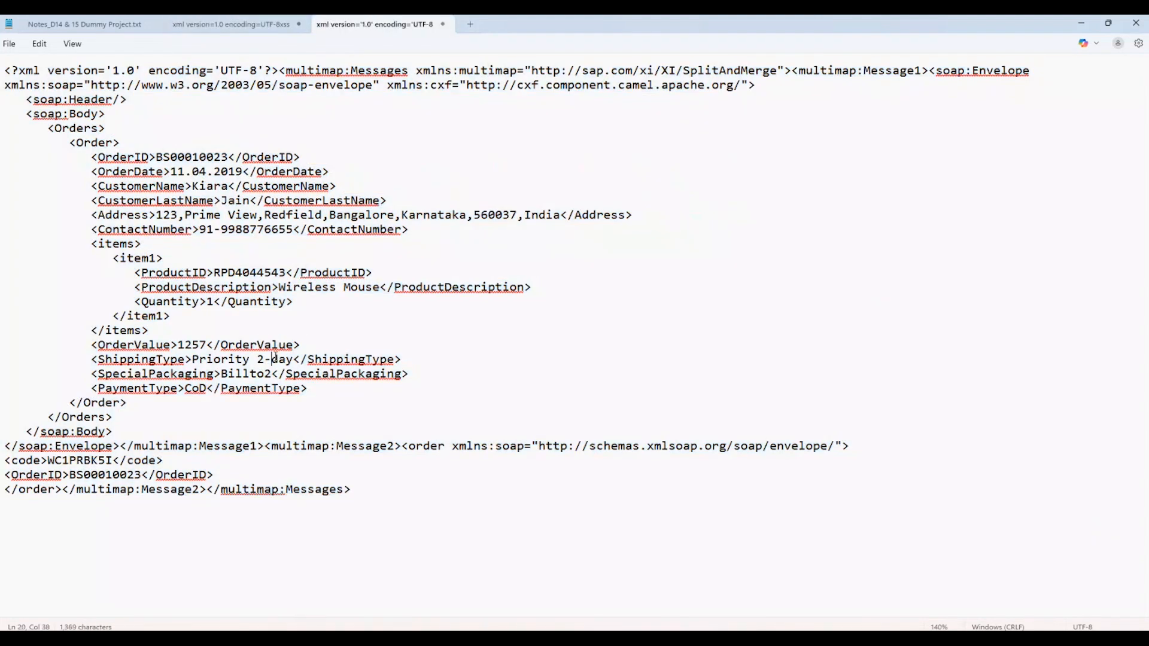
key(ctrl+a)
key(alt+Tab)
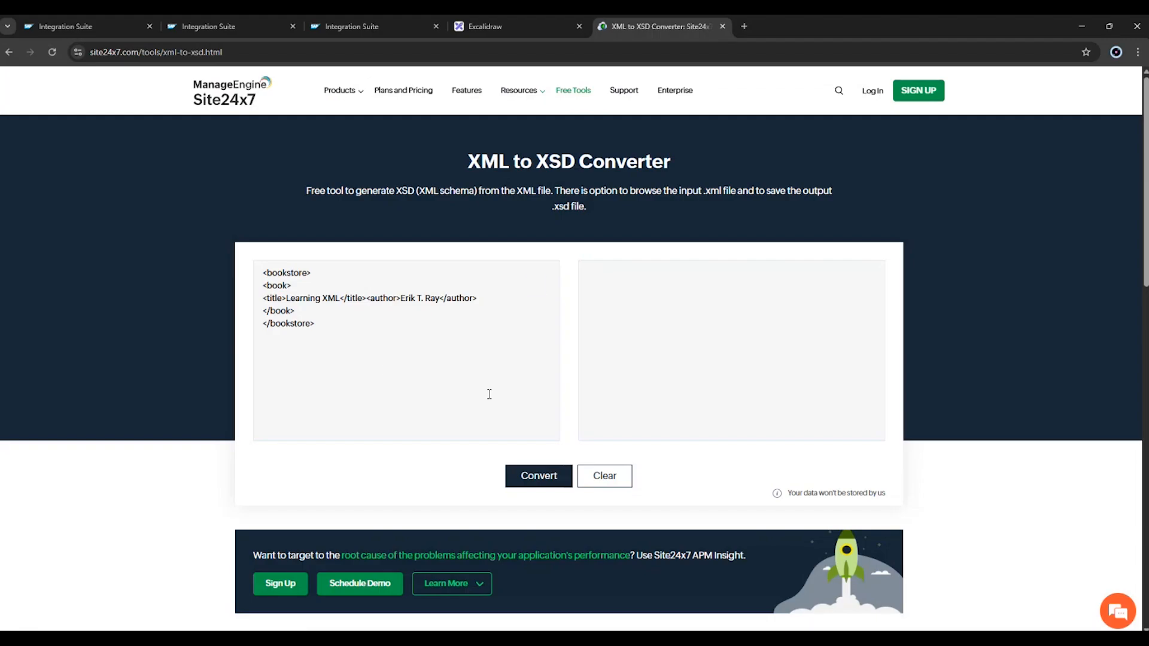
Replace the sample bookstore XML with the copied multimap message, convert it to XSD and review the generated schema.
click(386, 368)
key(ctrl+a)
key(ctrl+v)
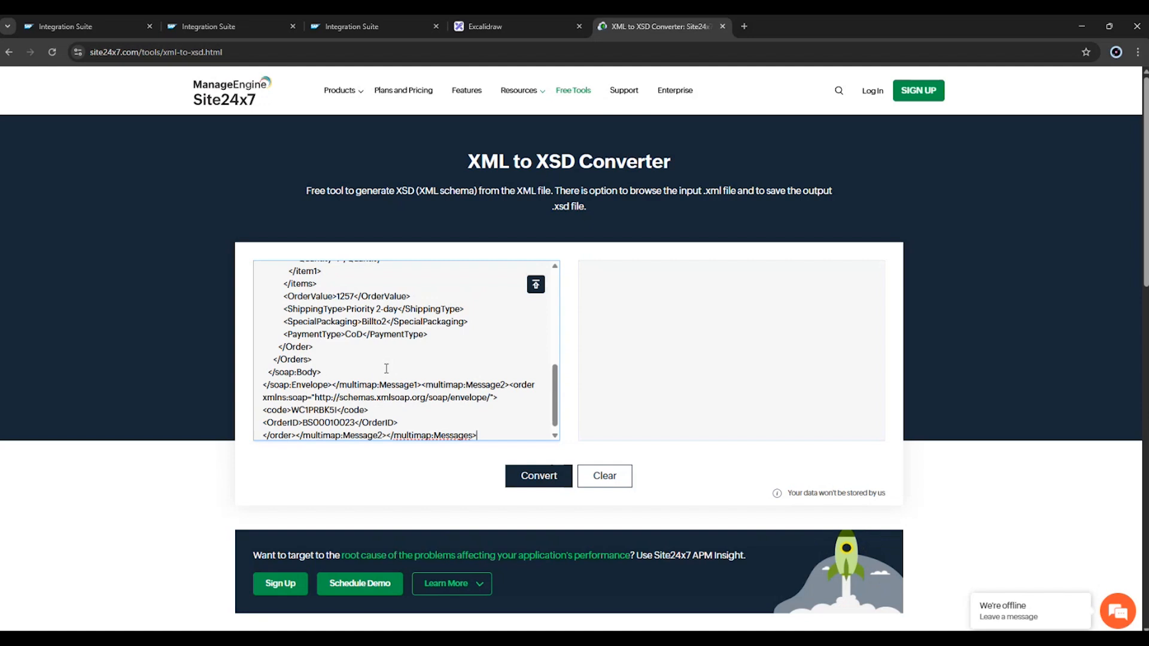
click(538, 475)
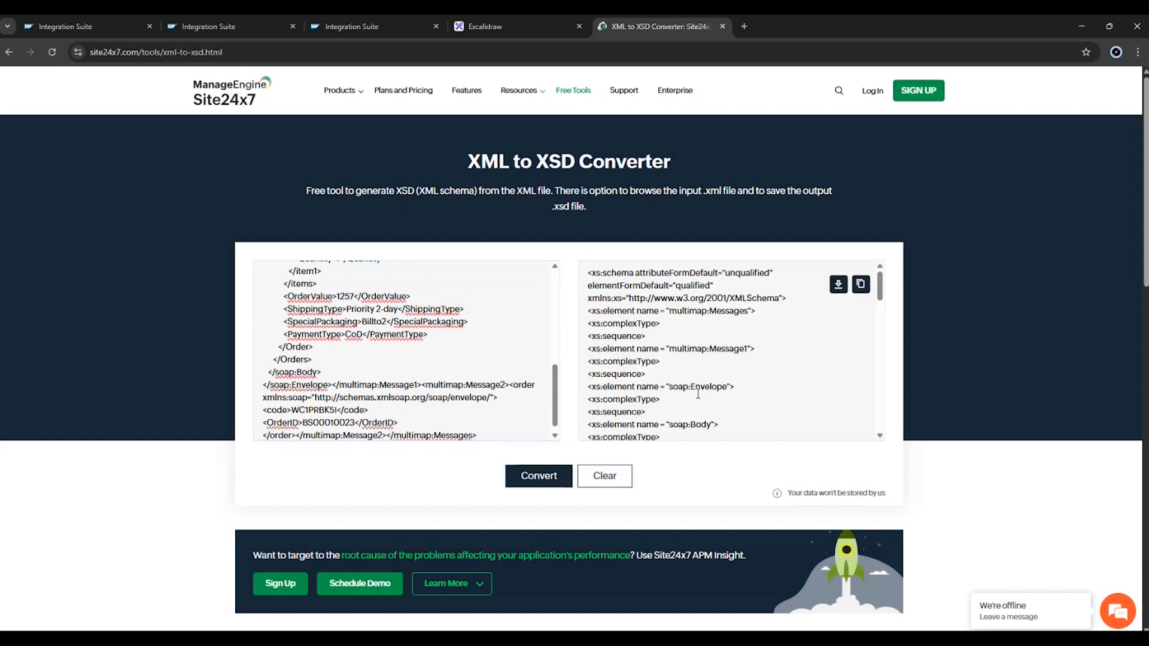
scroll(698, 394, down, 4)
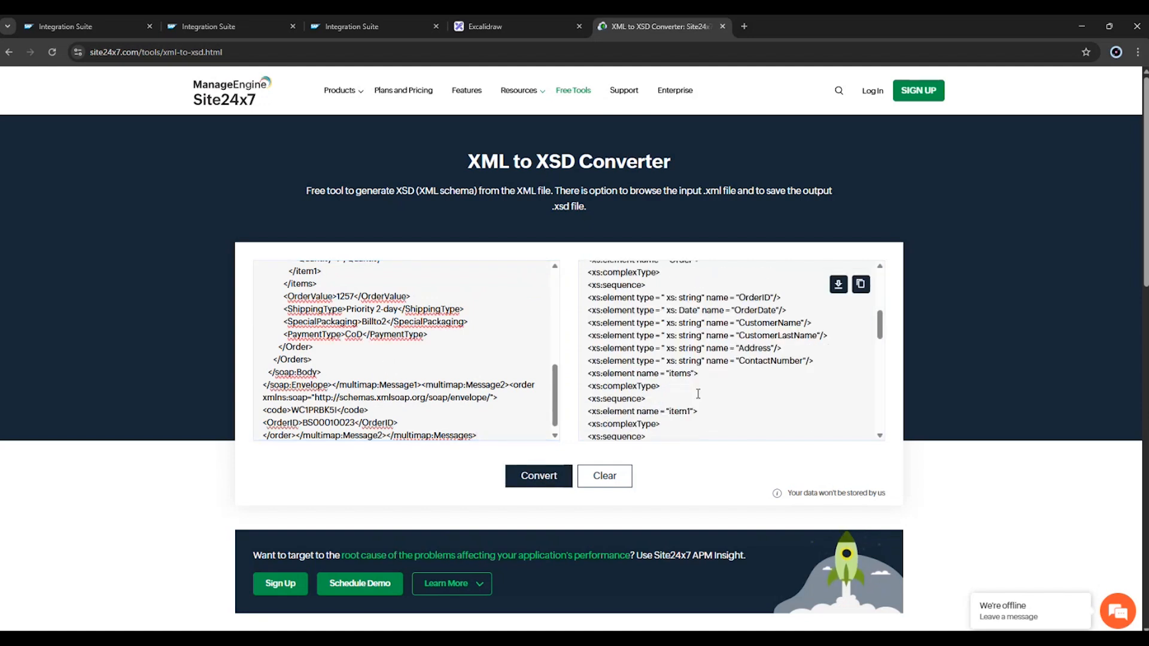
scroll(698, 394, down, 10)
scroll(698, 393, up, 13)
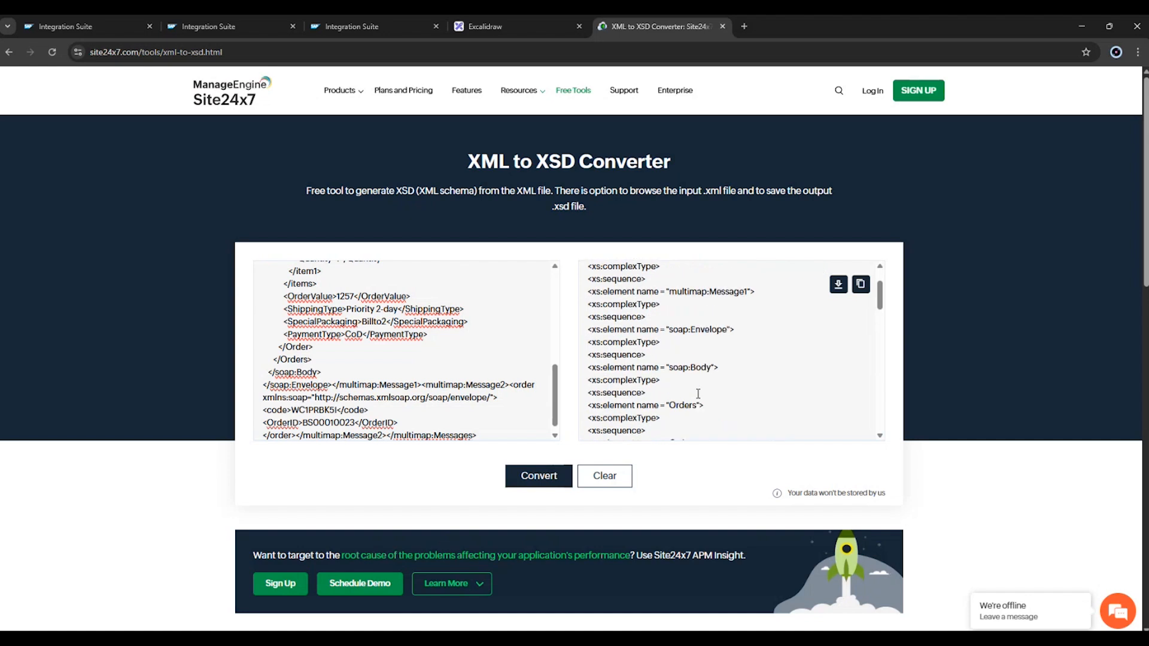
scroll(698, 394, up, 2)
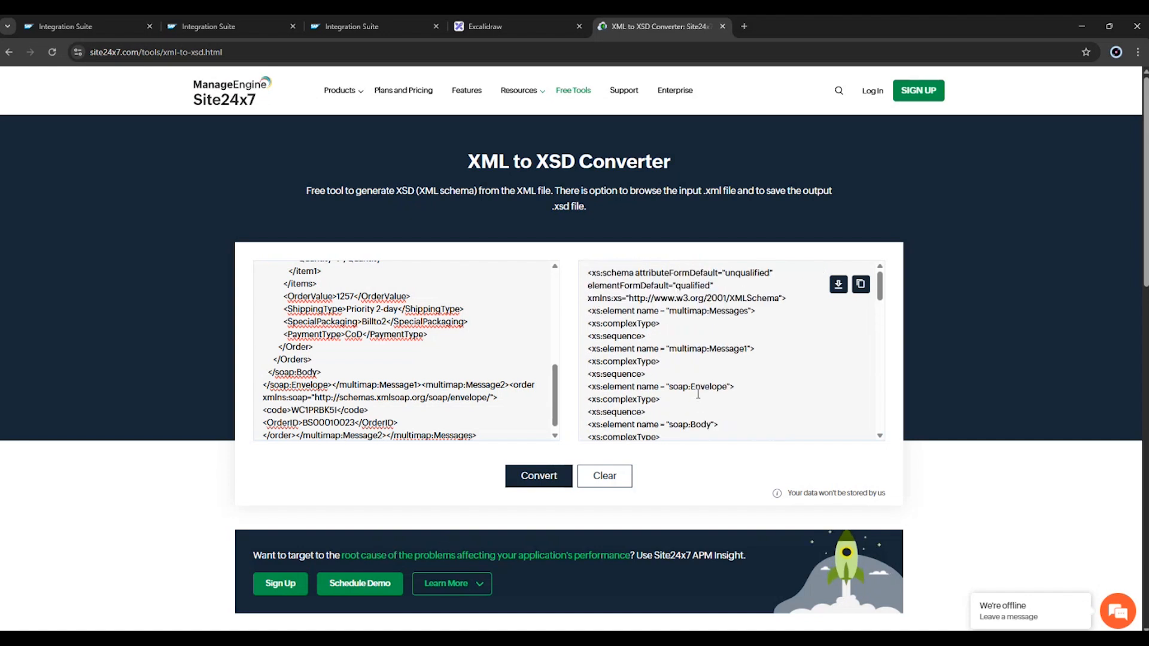
Search the web for "google" from the converter page and look through the results.
click(112, 52)
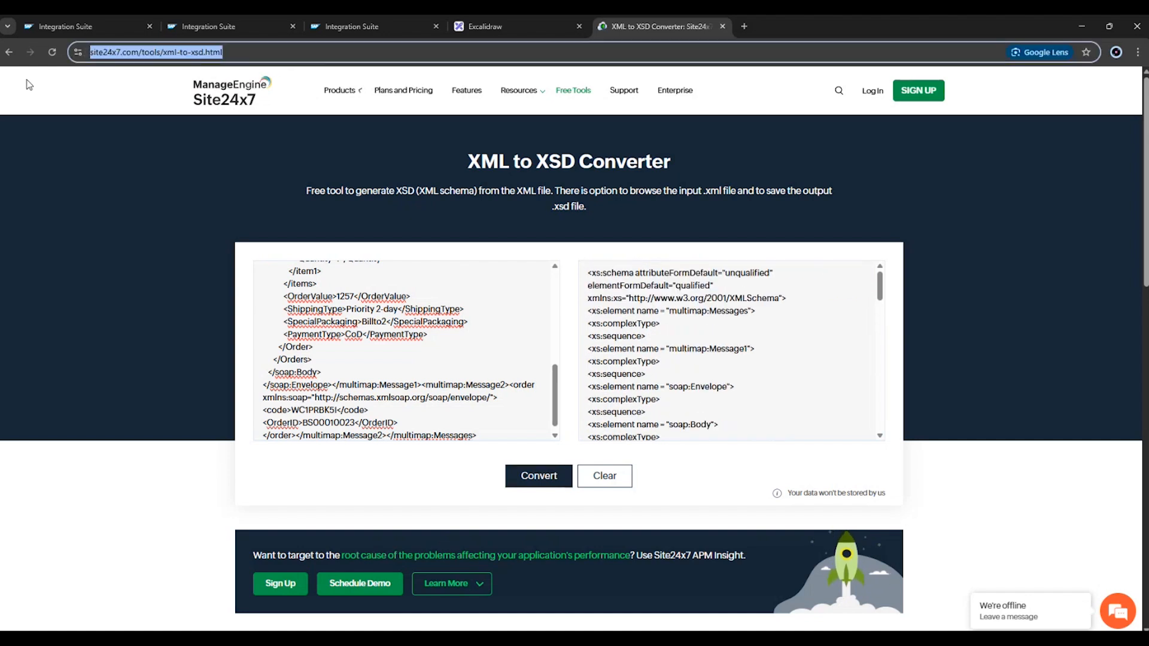
text(goo)
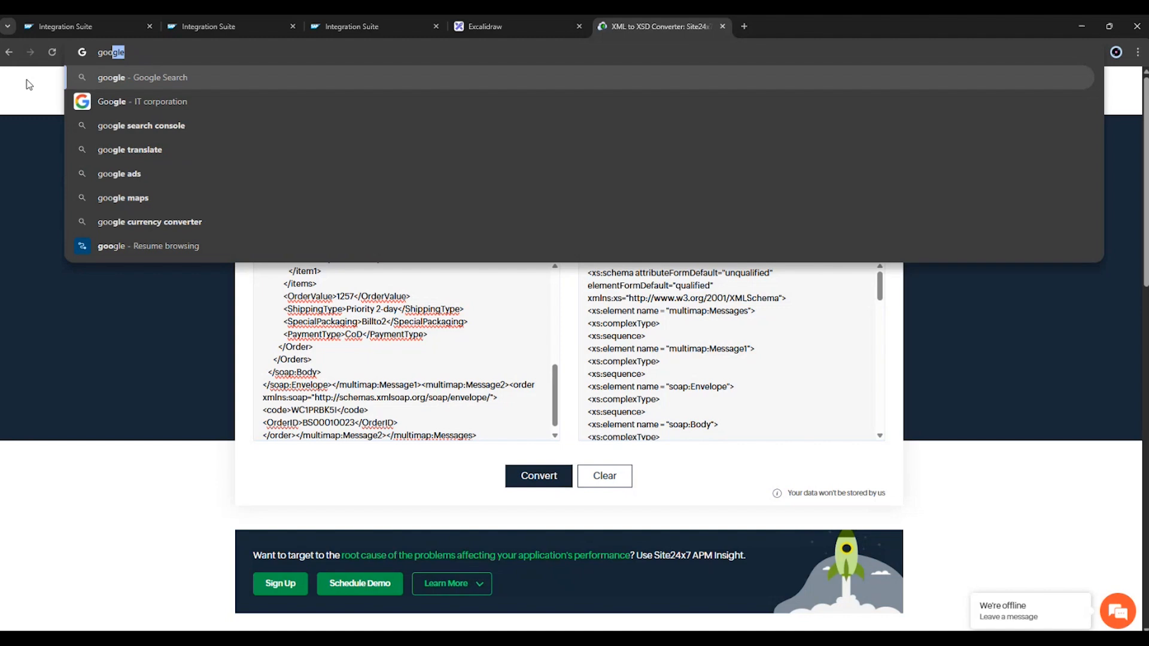
key(Return)
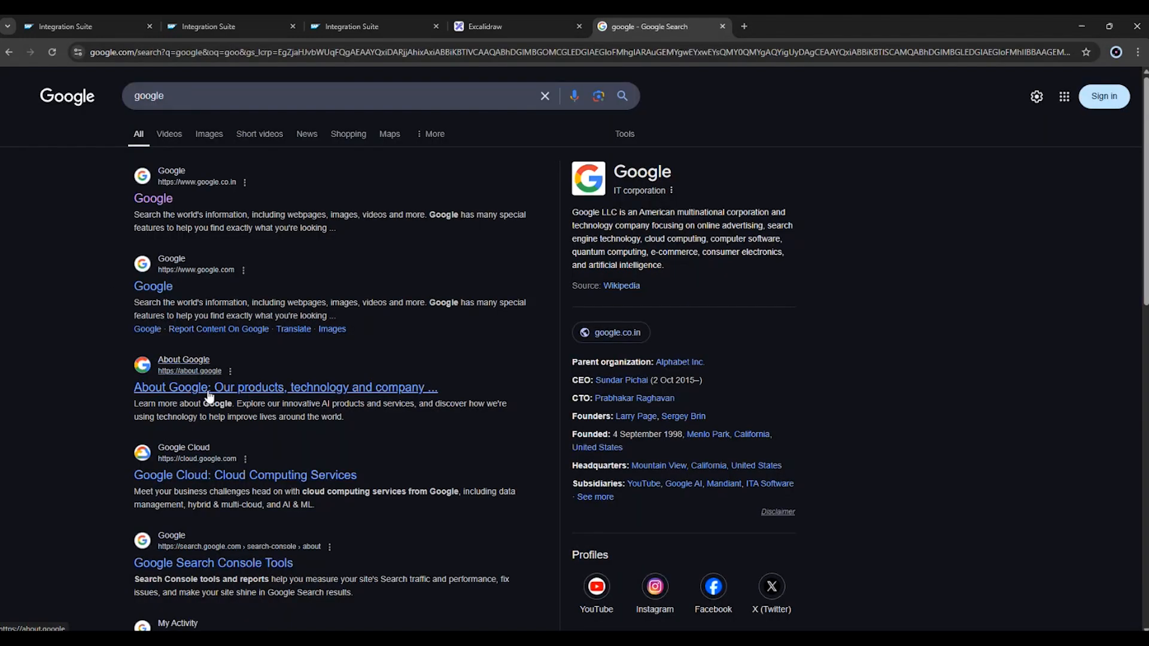
scroll(299, 422, down, 5)
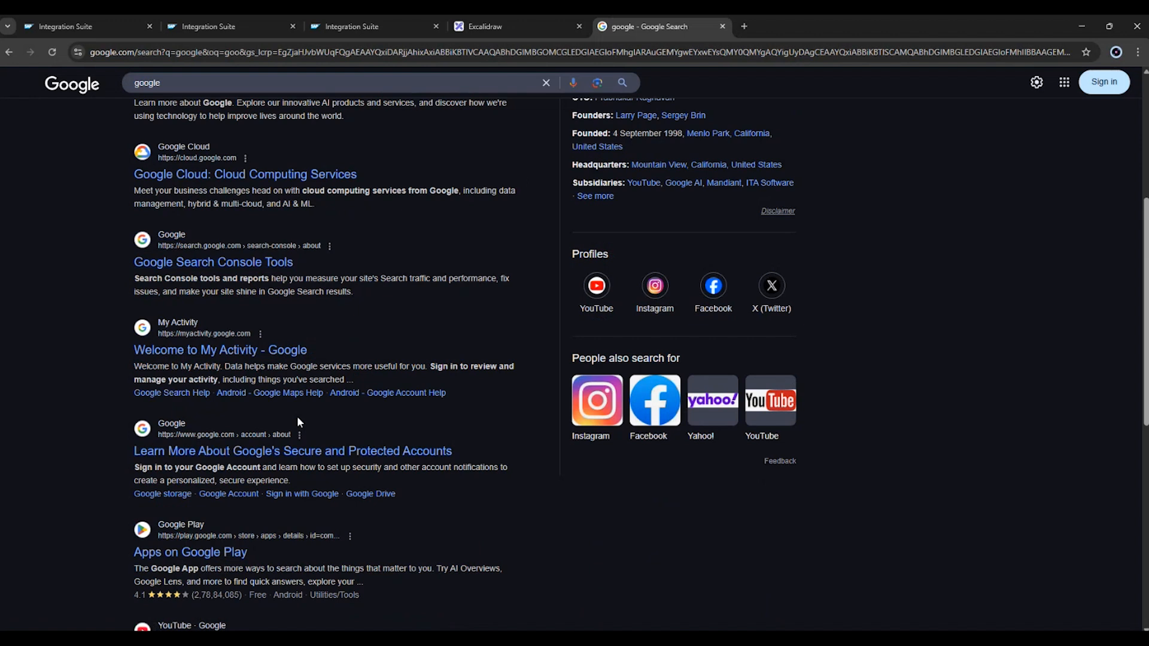
scroll(296, 415, up, 5)
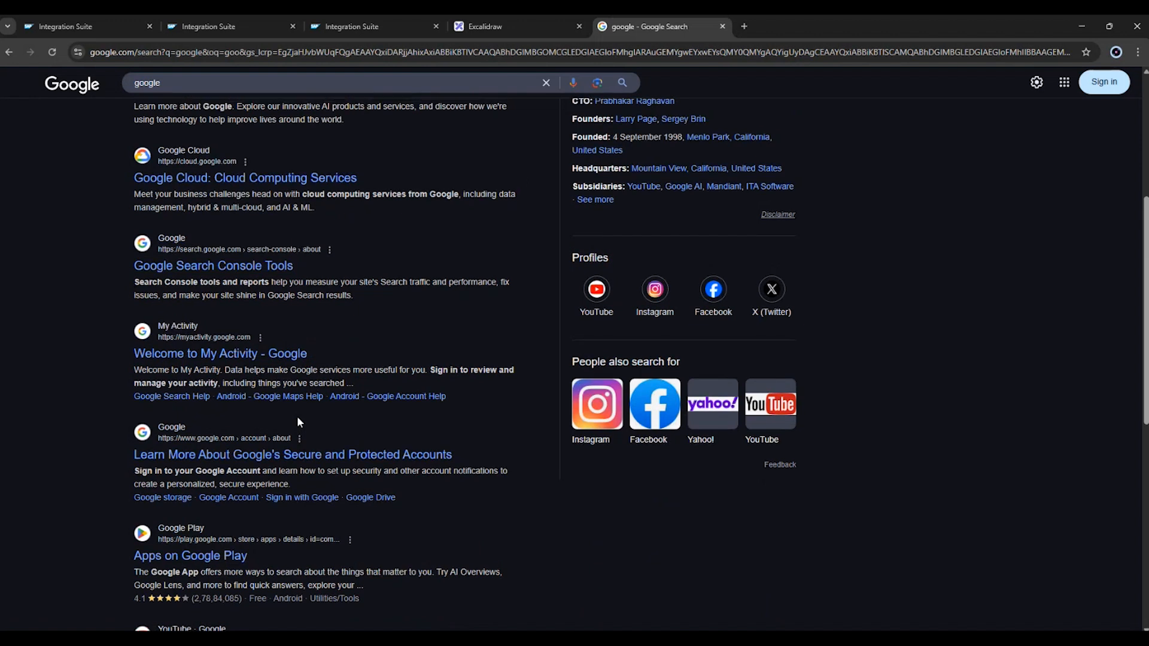
Search the web for "xml to xsd converter free formatter" and open the Liquid Technologies Free Online XML to XSD Converter.
click(199, 106)
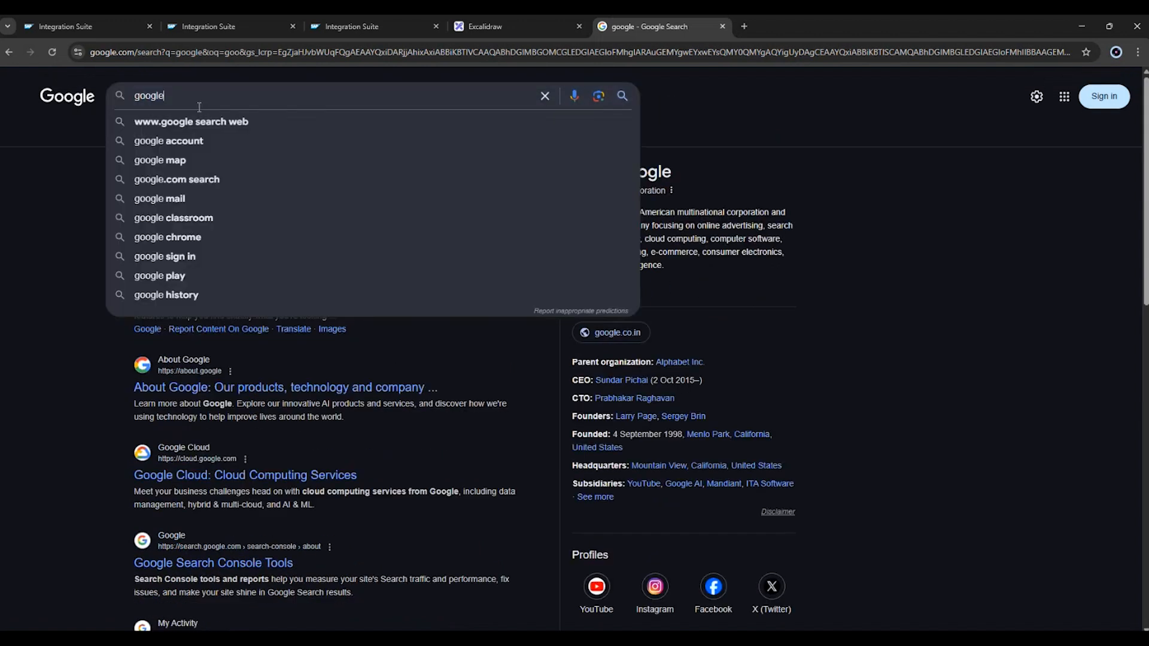
key(ctrl+a)
text(xml )
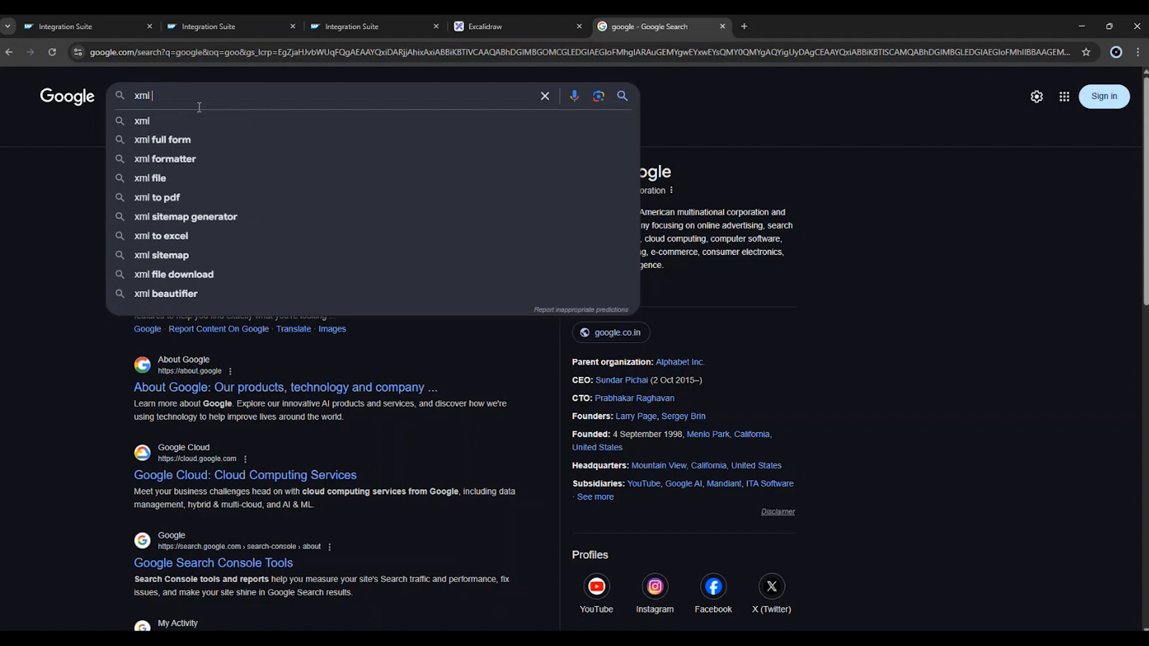
text(to xsd)
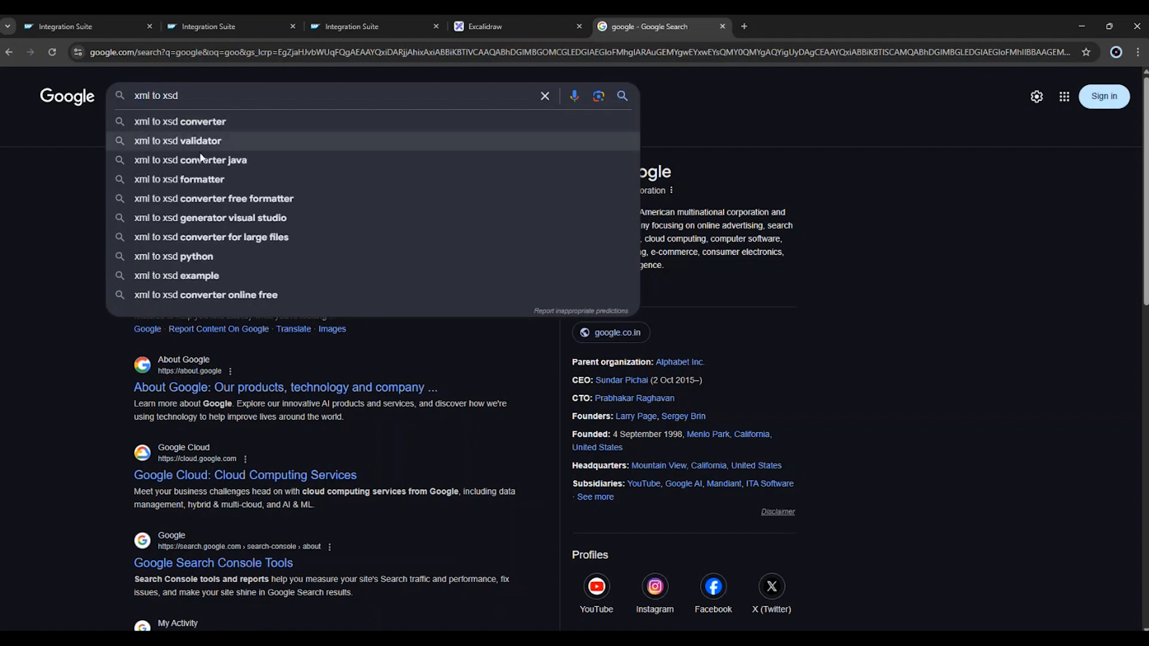
click(212, 199)
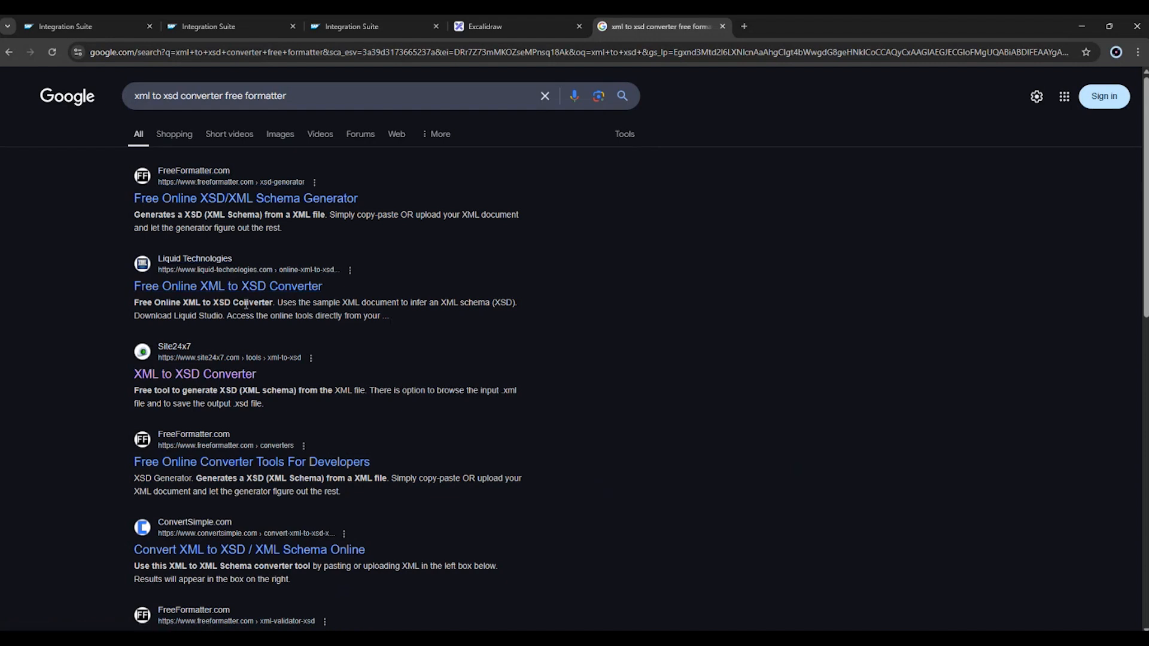
click(228, 288)
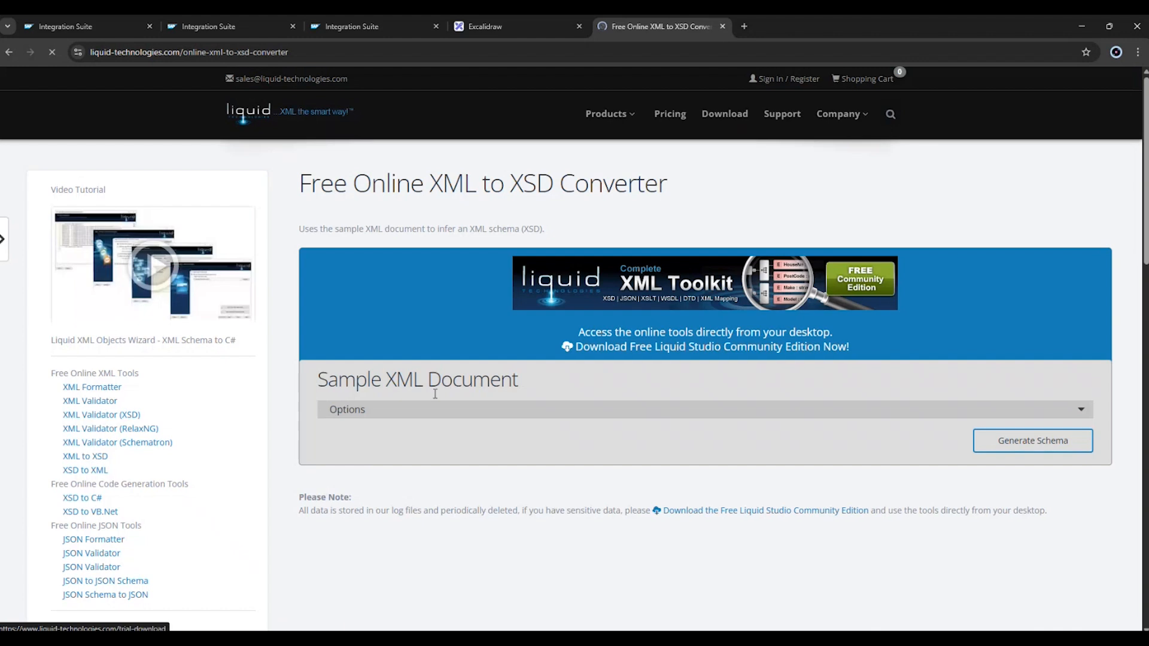
Replace the sample XML document with the copied multimap message, complete the robot check and generate the schema.
scroll(407, 335, down, 4)
click(379, 249)
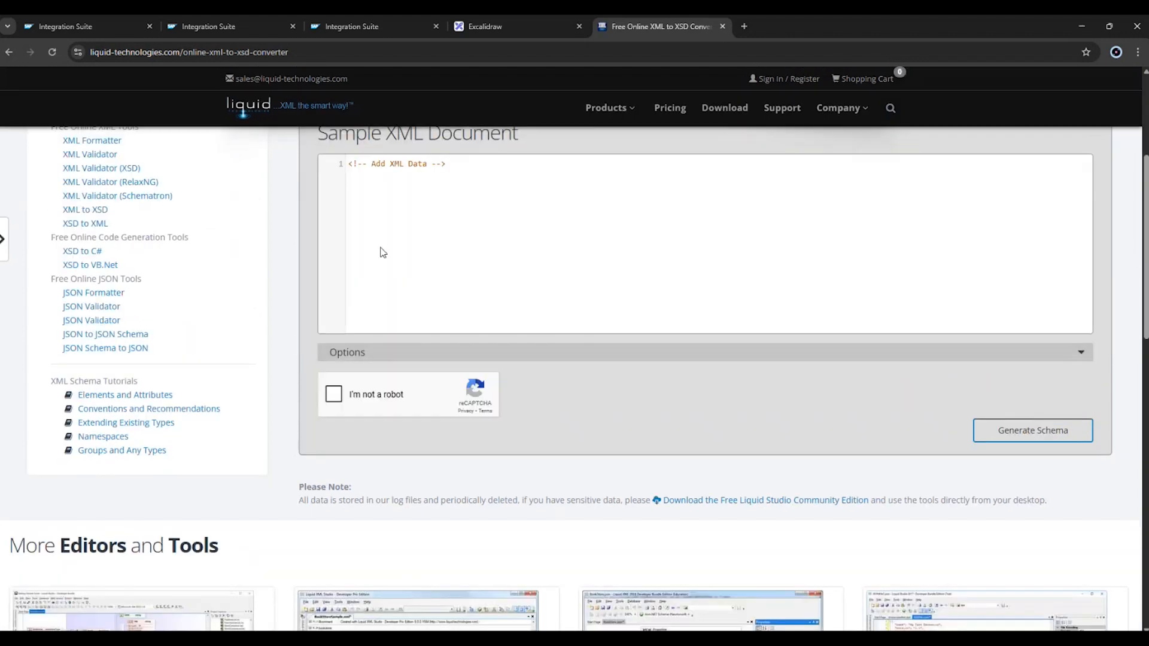
key(ctrl+a)
key(ctrl+v)
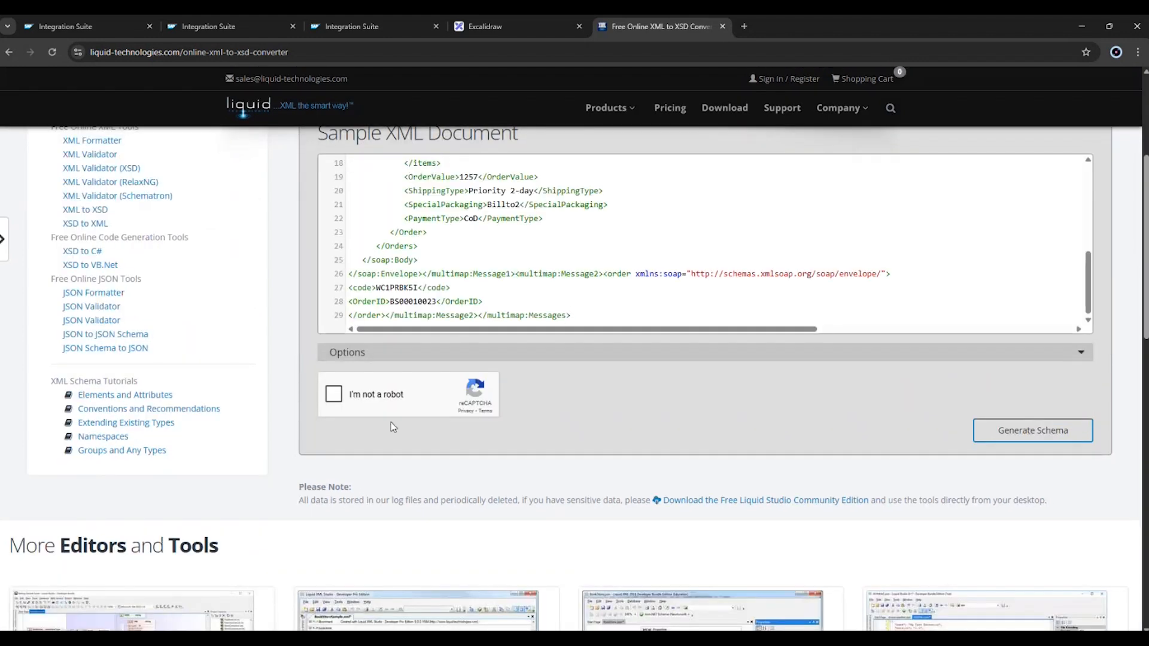
click(333, 394)
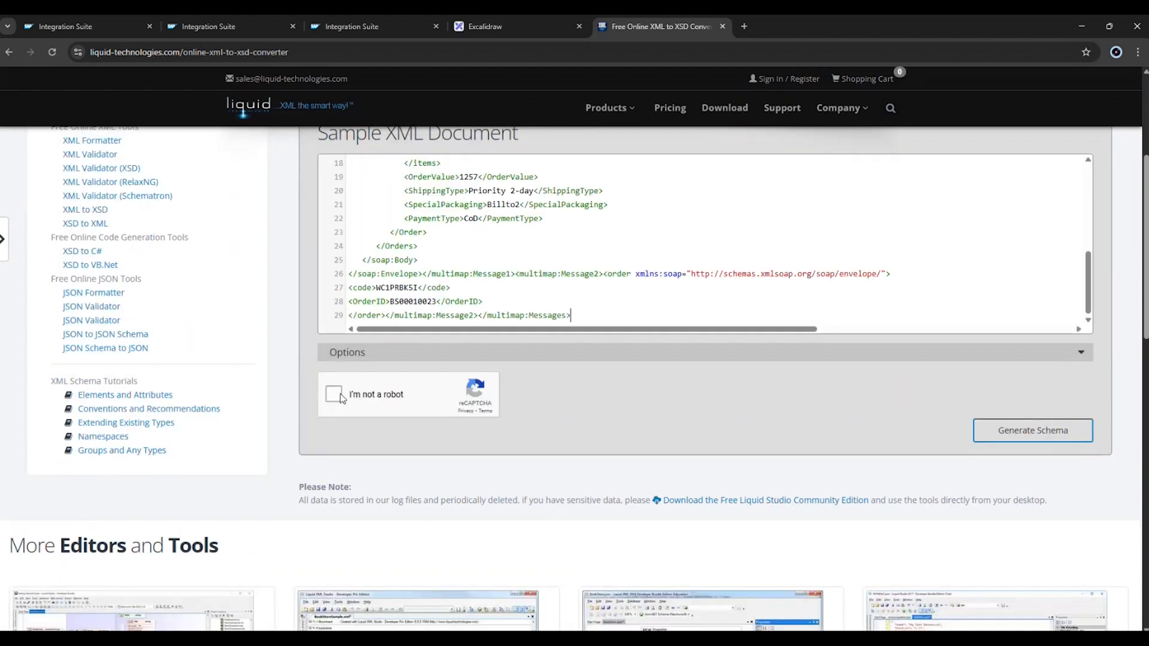
click(1018, 435)
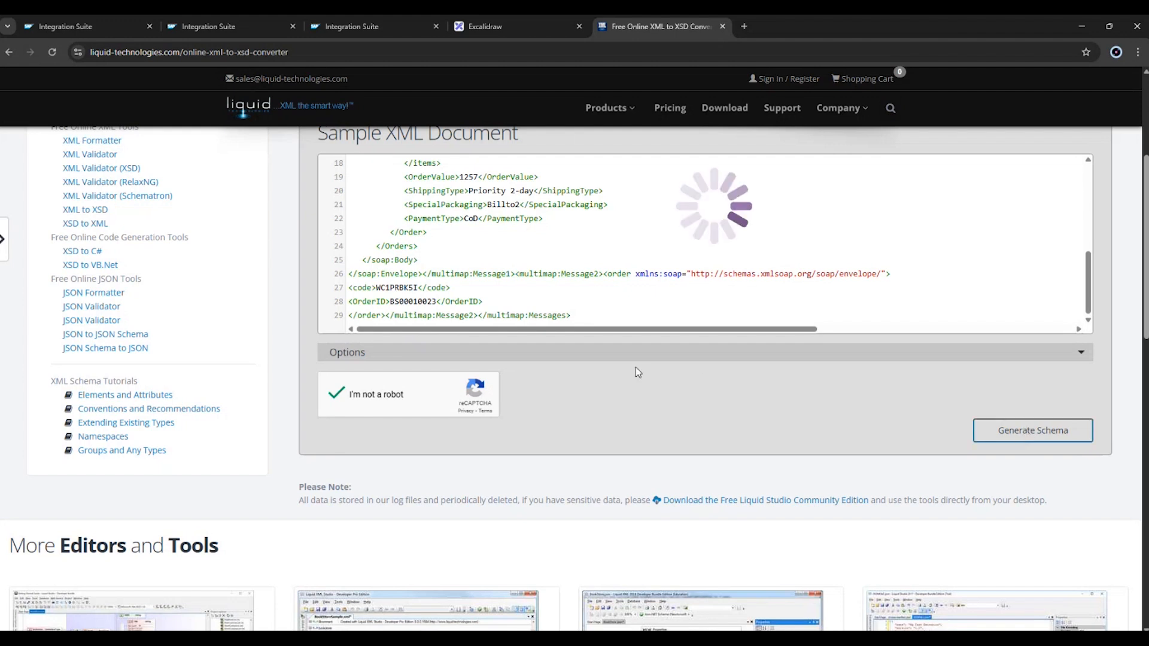
Examine the inferred schemas schema0.xsd, schema1.xsd and schema2.xsd from beginning to end.
scroll(545, 371, down, 6)
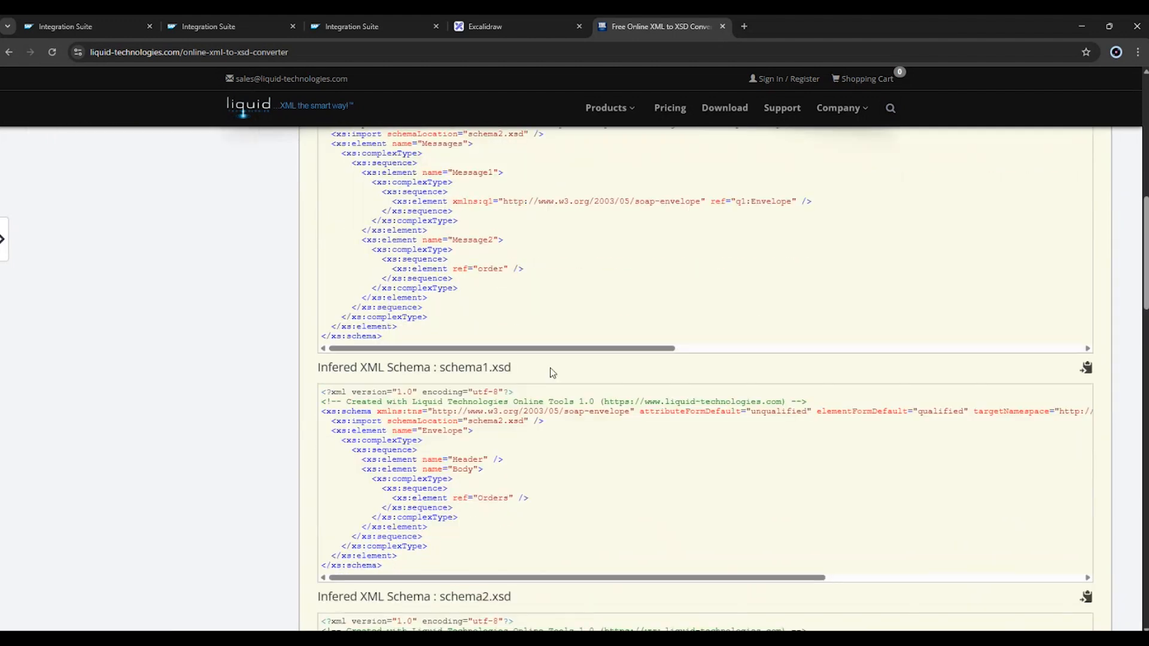
scroll(547, 372, up, 3)
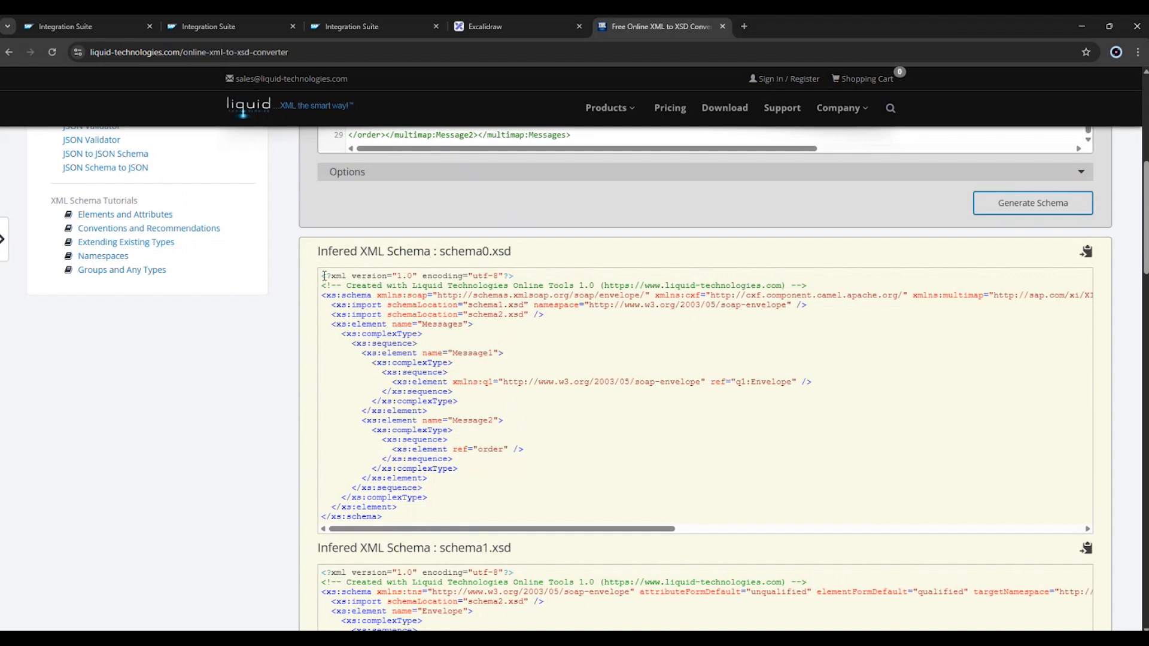
drag(323, 276, 401, 515)
scroll(433, 487, down, 3)
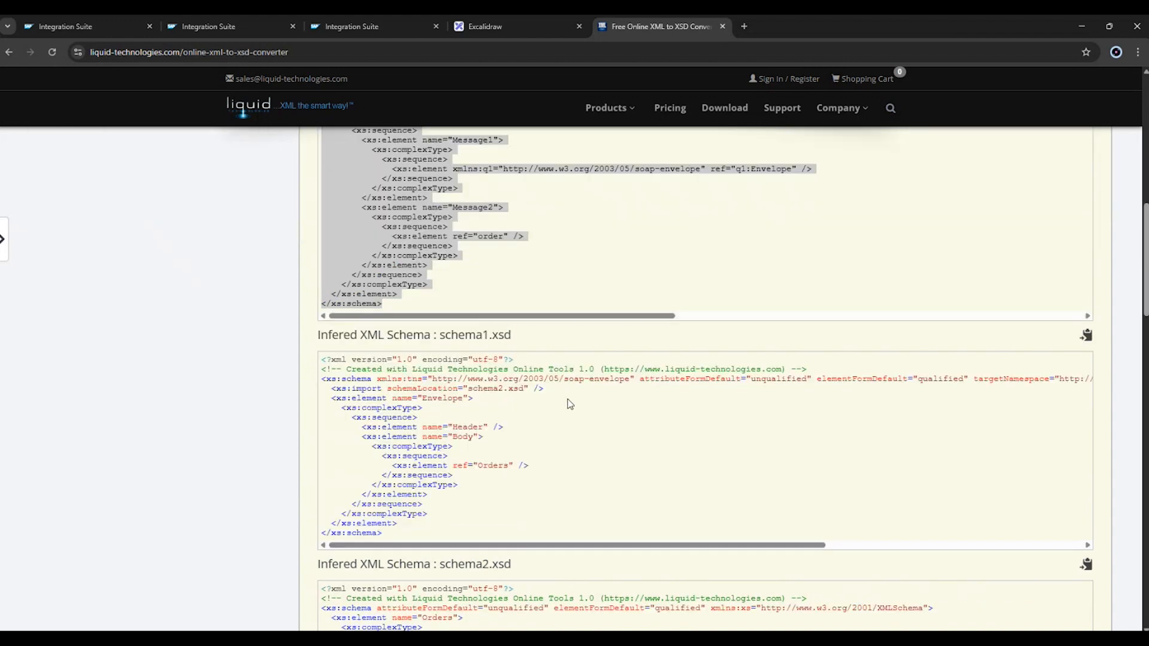
scroll(570, 404, down, 3)
scroll(570, 404, up, 6)
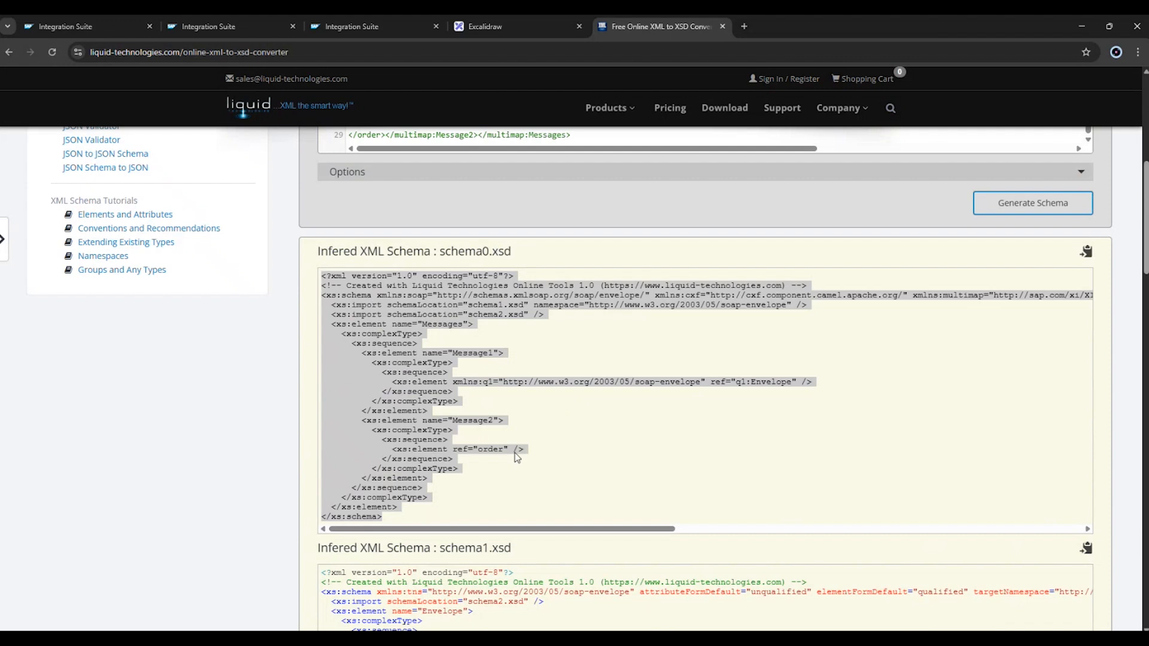
click(424, 514)
drag(390, 517, 292, 275)
scroll(602, 378, down, 1)
scroll(603, 379, down, 4)
drag(390, 507, 392, 330)
scroll(501, 371, down, 5)
scroll(501, 370, down, 3)
scroll(501, 370, up, 4)
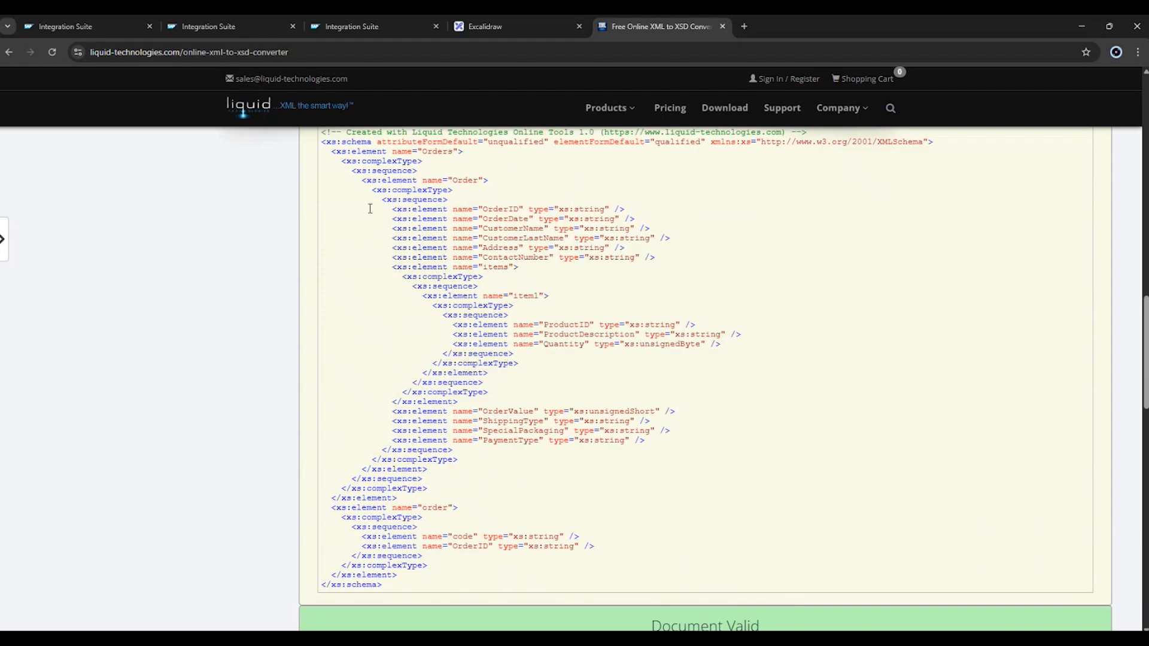
drag(318, 318, 479, 485)
scroll(479, 491, down, 5)
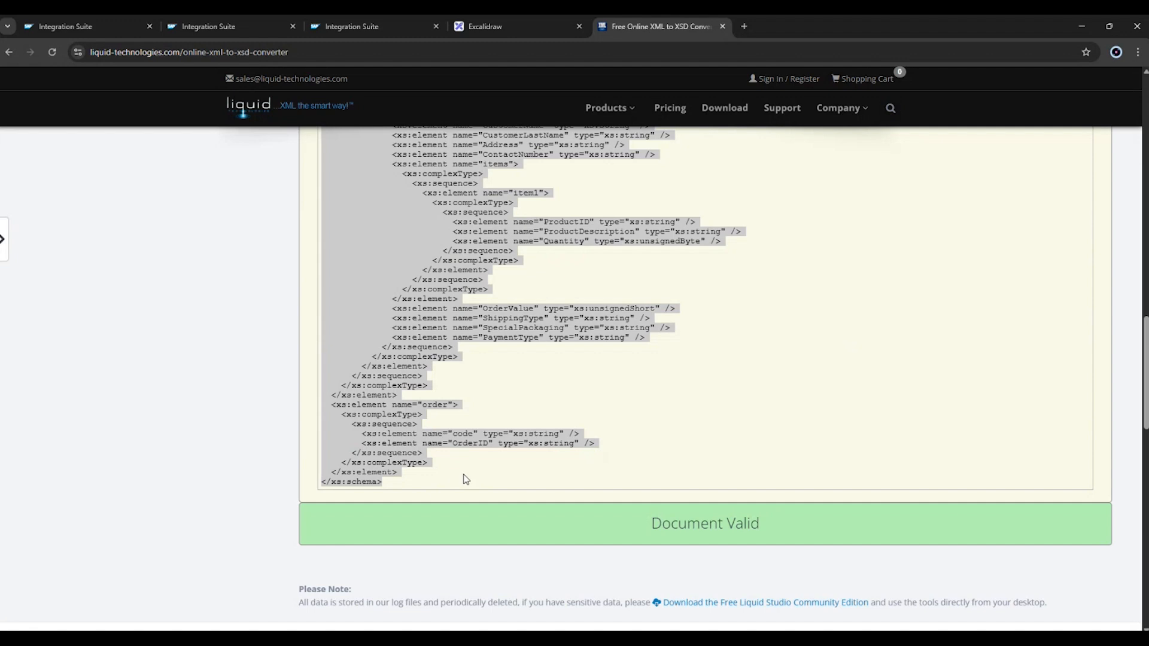
click(467, 478)
Copy the full inferred schema2.xsd, switch to Notepad and paste it into a new document.
scroll(499, 411, up, 3)
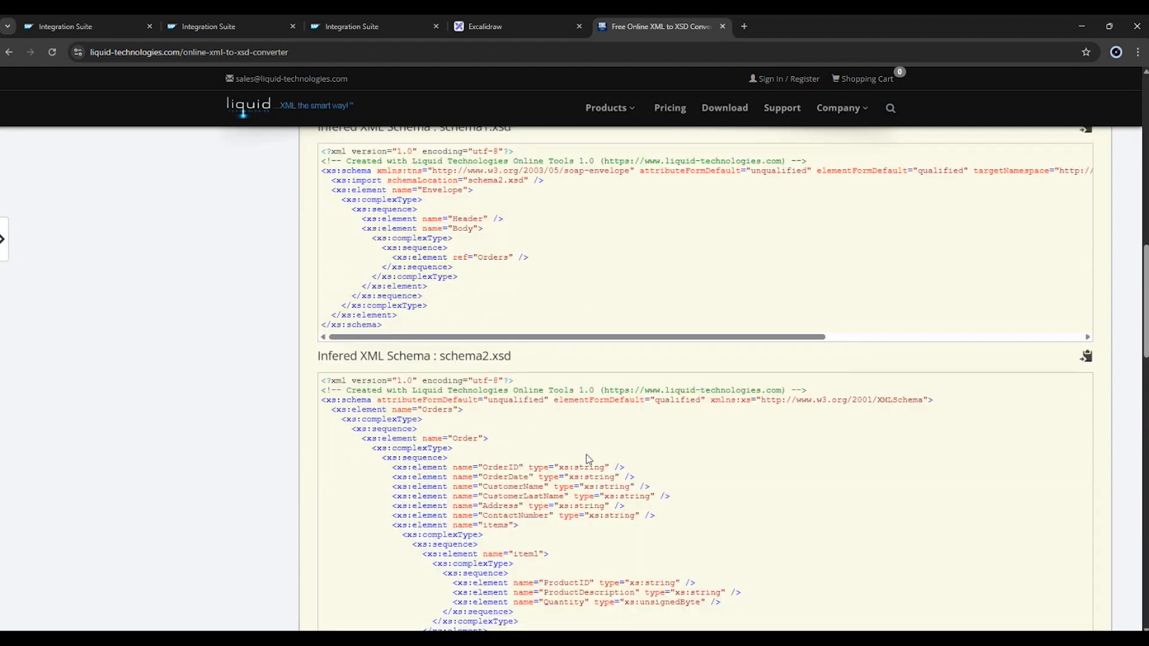
click(1087, 179)
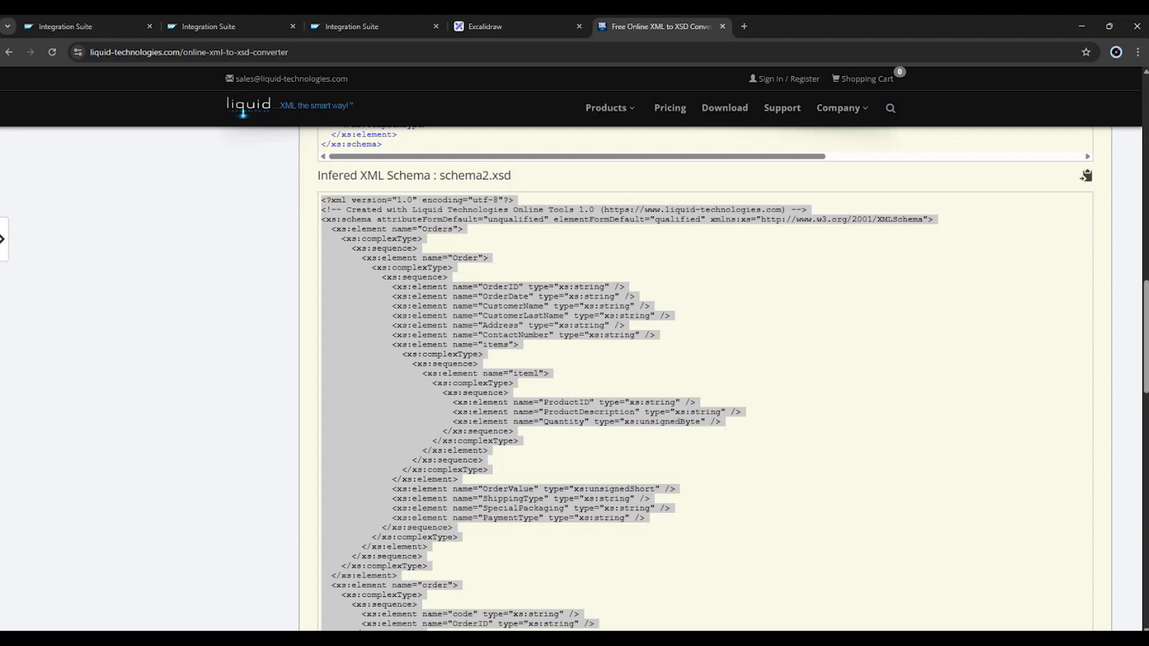
key(alt+Tab)
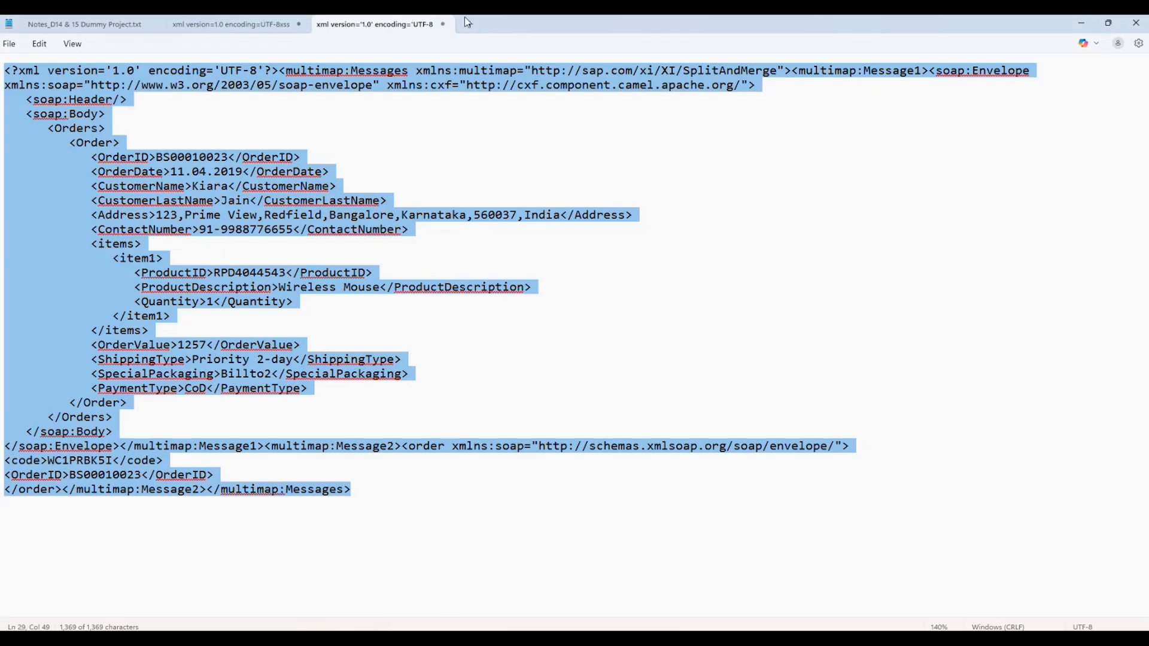
click(467, 24)
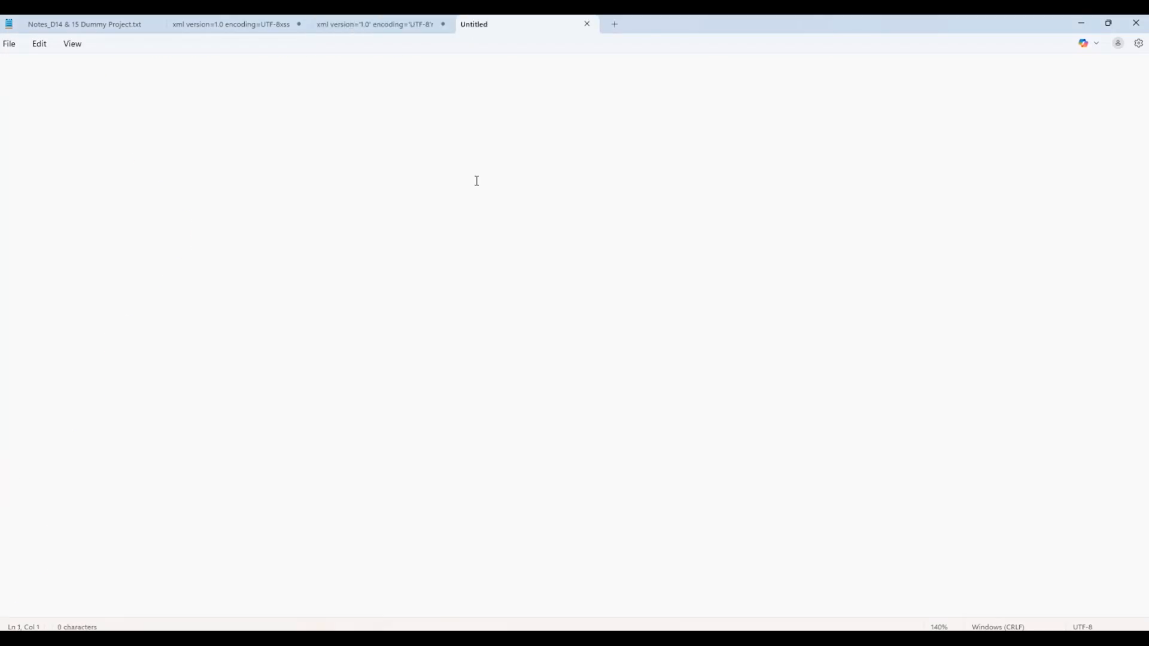
key(ctrl+v)
Start saving the pasted schema document and choose the Downloads folder as its location.
click(17, 42)
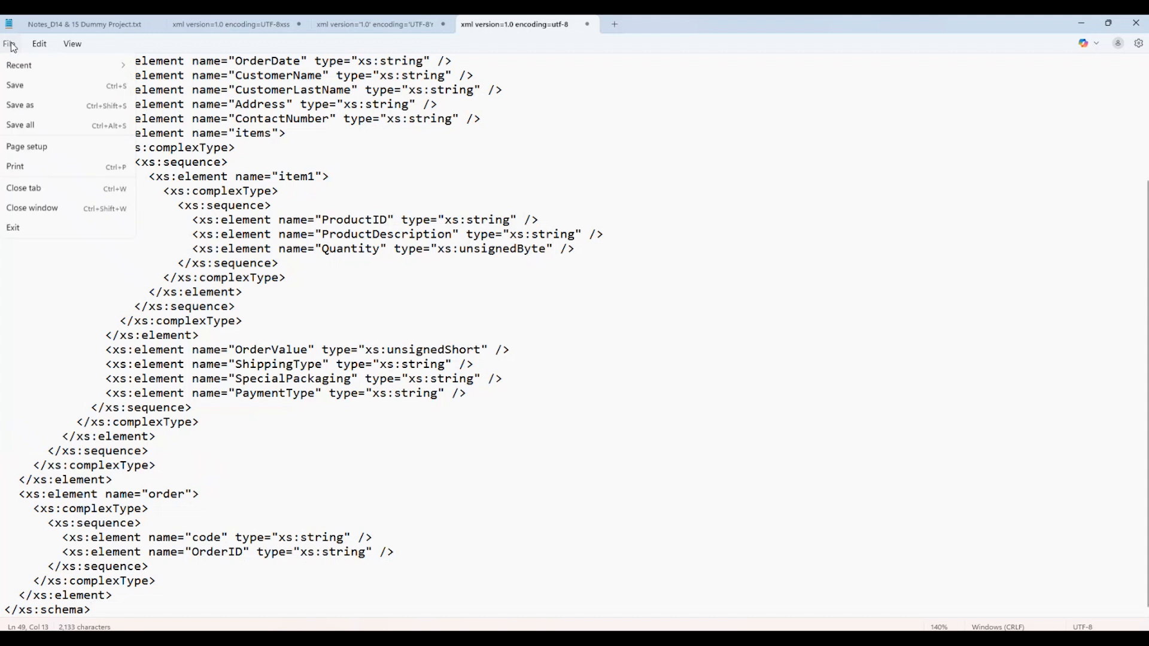
click(36, 171)
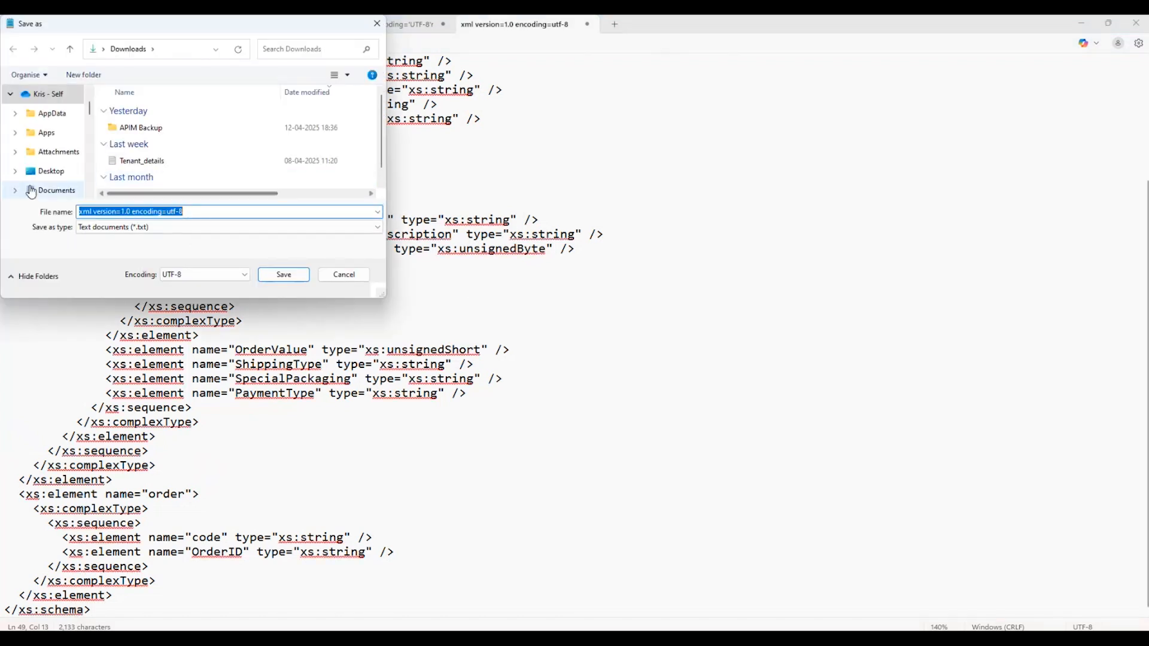
scroll(25, 188, down, 3)
click(50, 154)
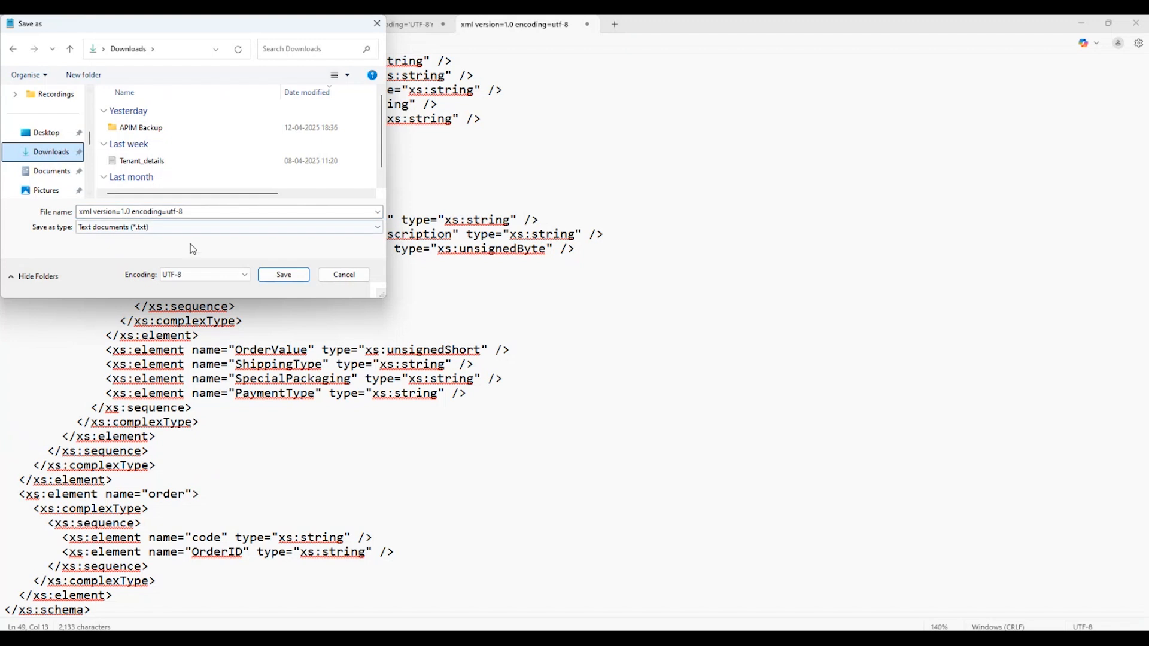
Name the file B46_TargetSchema.xsd, set the file type to All files and save it.
click(189, 210)
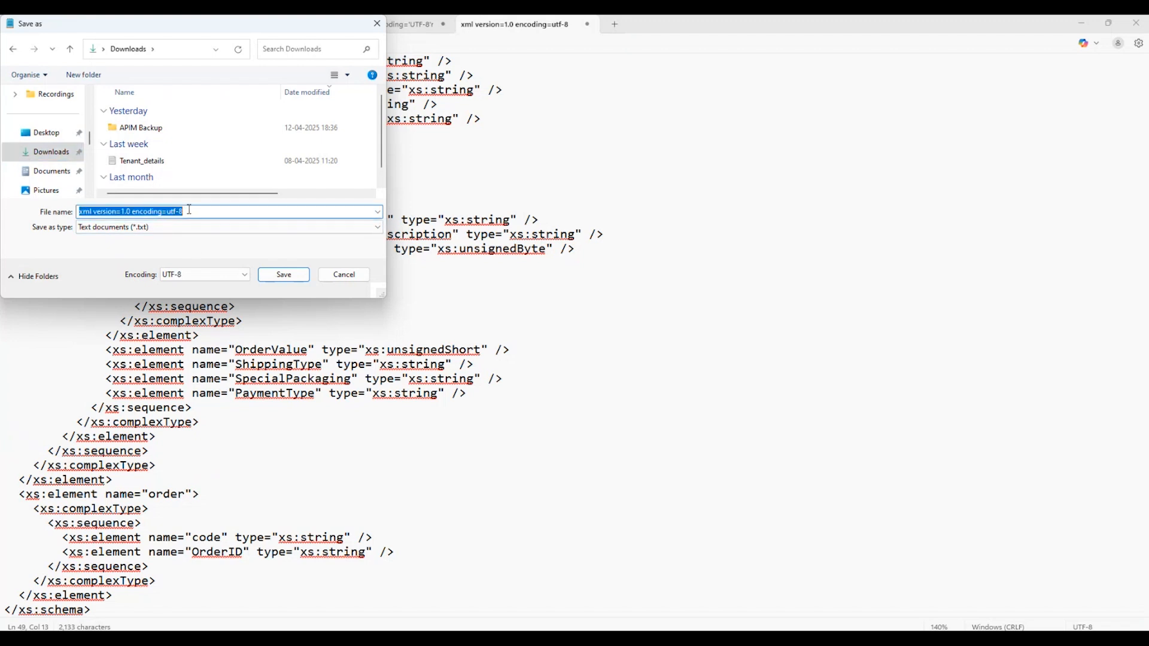
text(B36_)
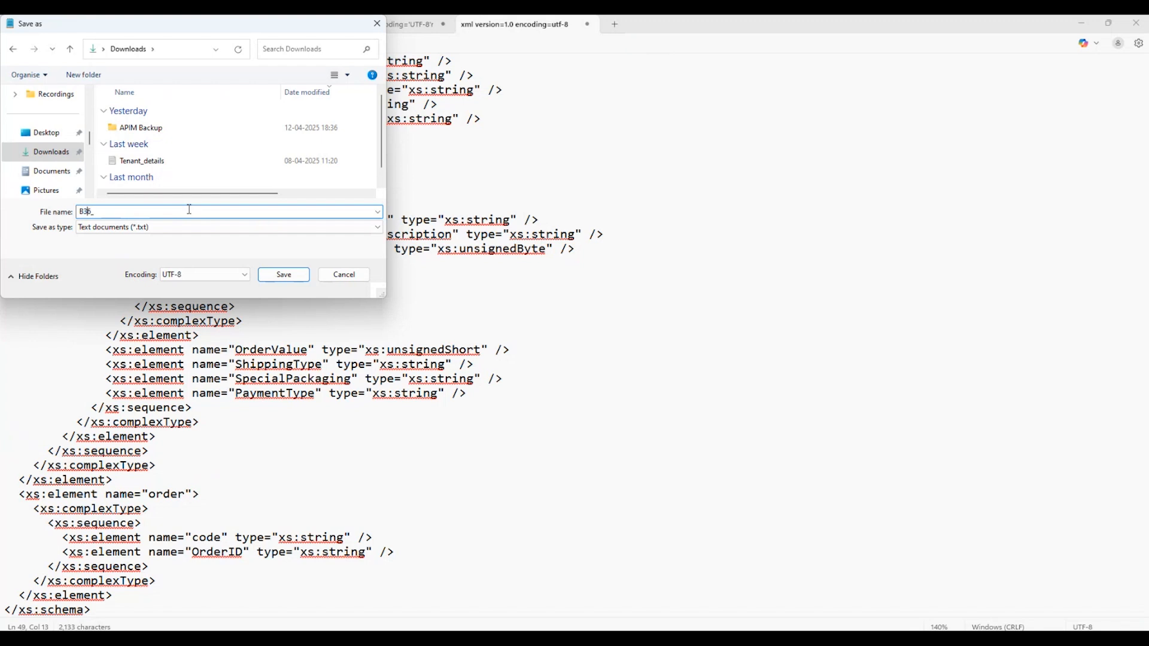
key(BackSpace)
key(BackSpace)
key(BackSpace)
text(46_TargetSchema)
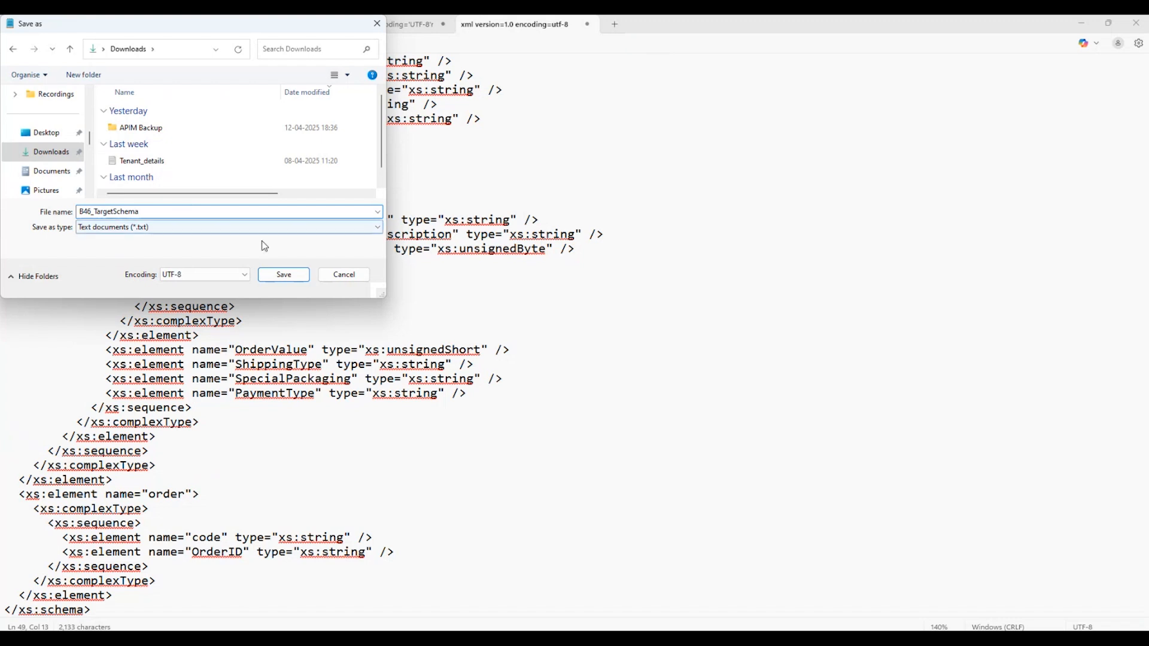
text(.xsd)
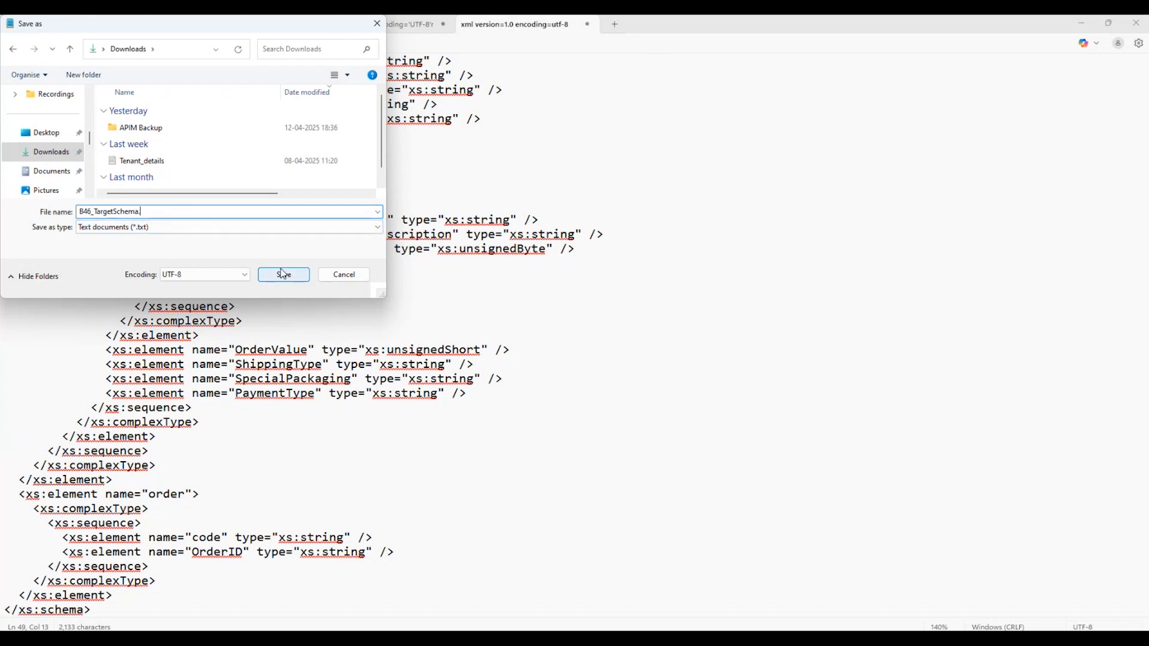
click(214, 229)
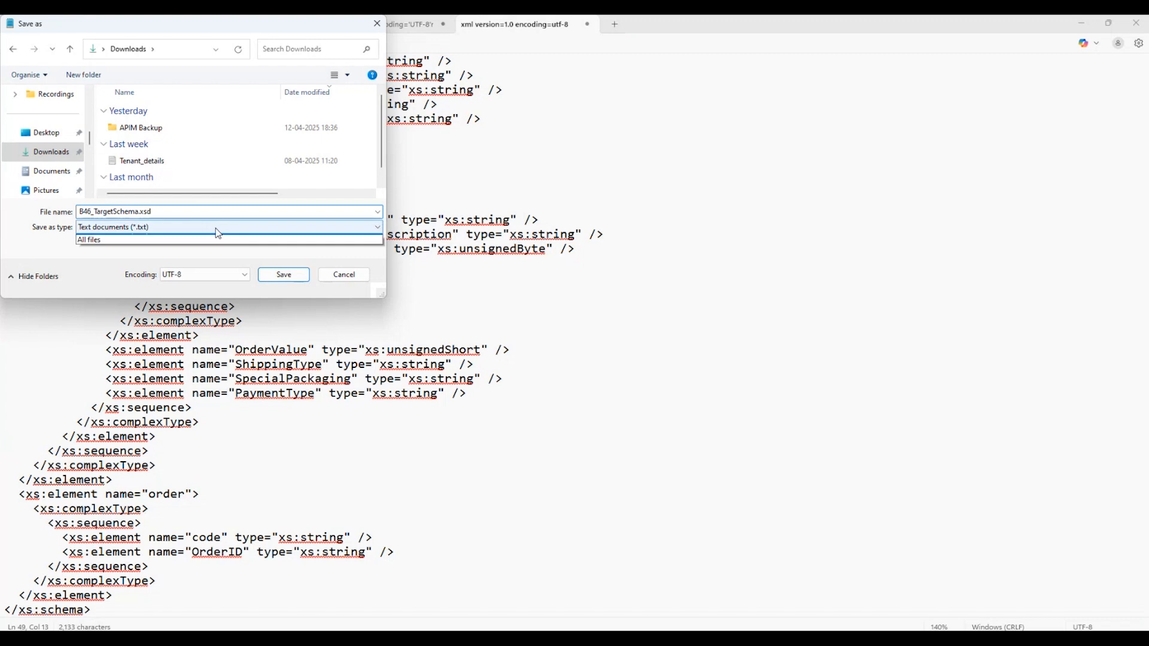
click(141, 244)
click(290, 277)
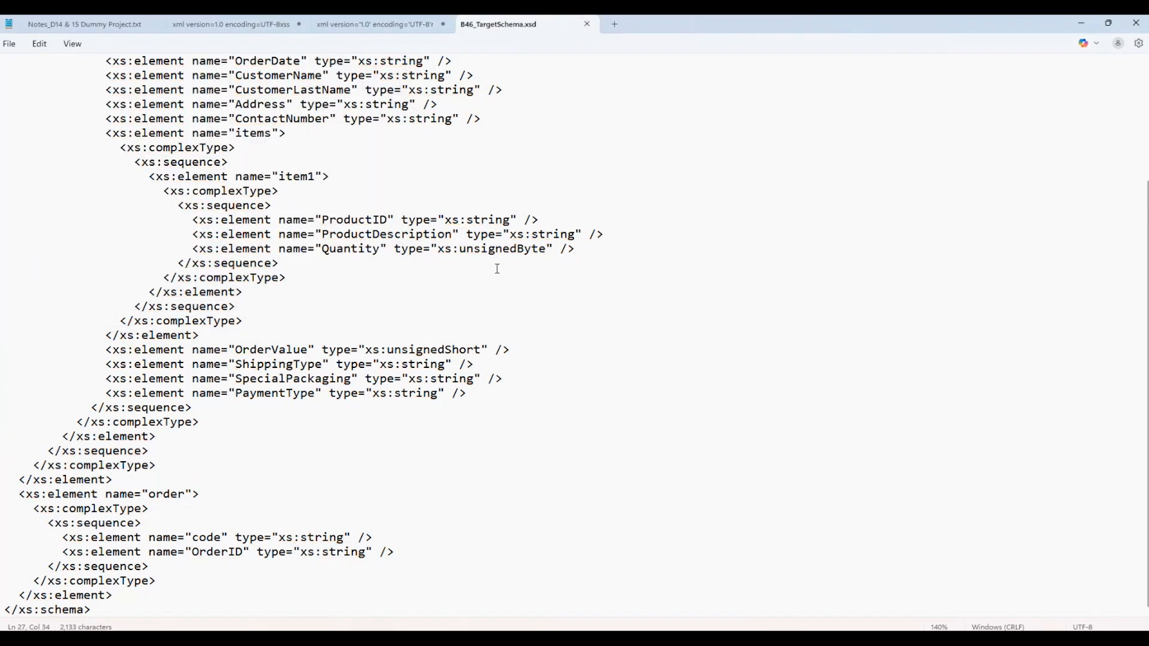
Switch to Chrome and show the local references of the B46_FreightProj_Main integration flow.
key(alt+Tab)
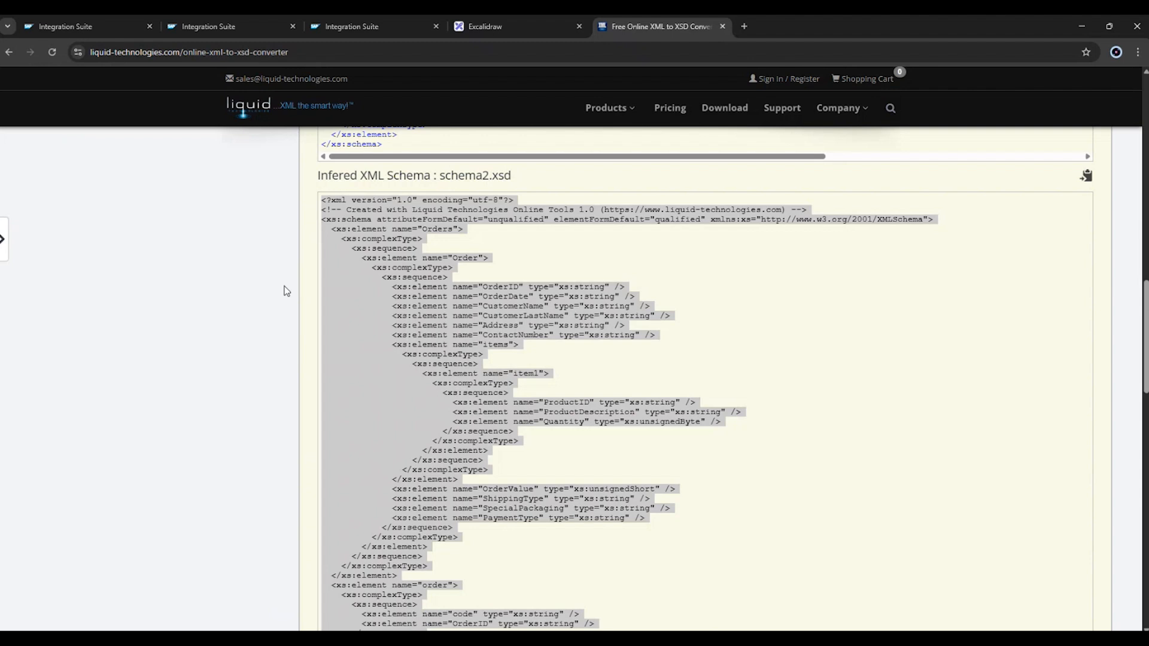
click(120, 27)
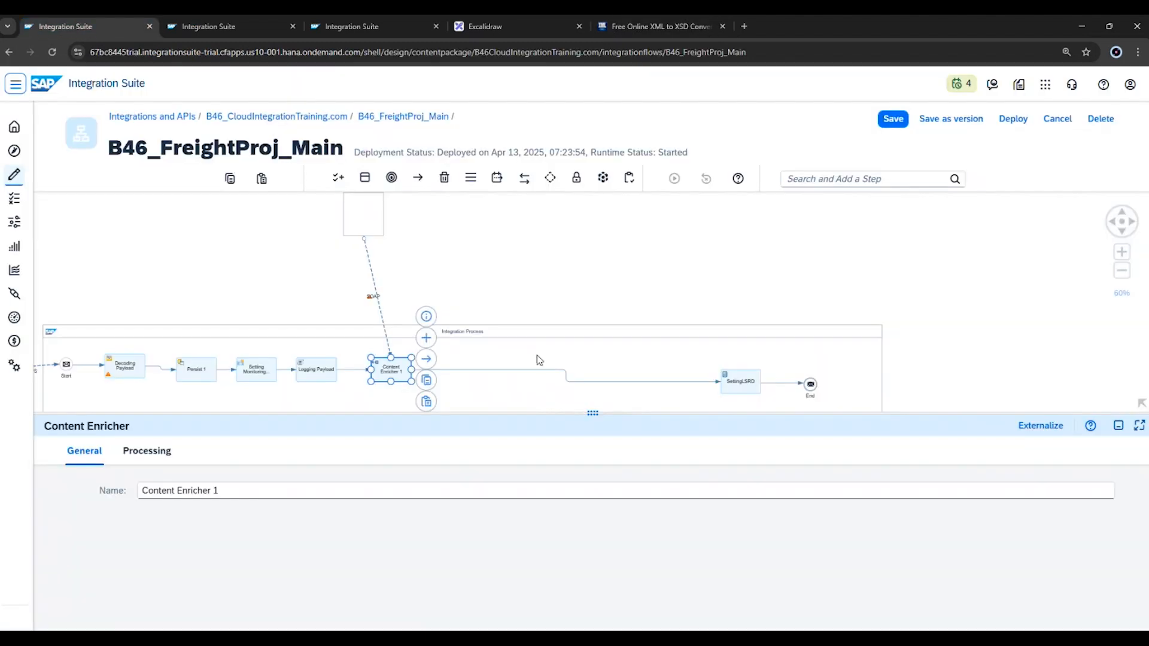
click(563, 292)
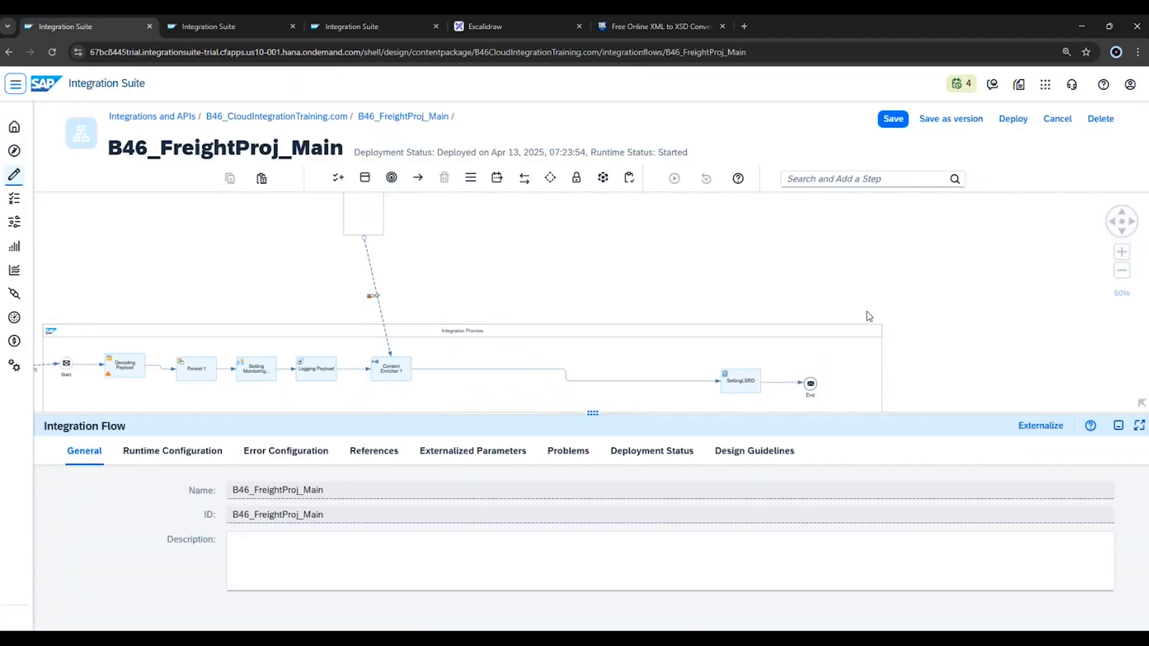
click(373, 456)
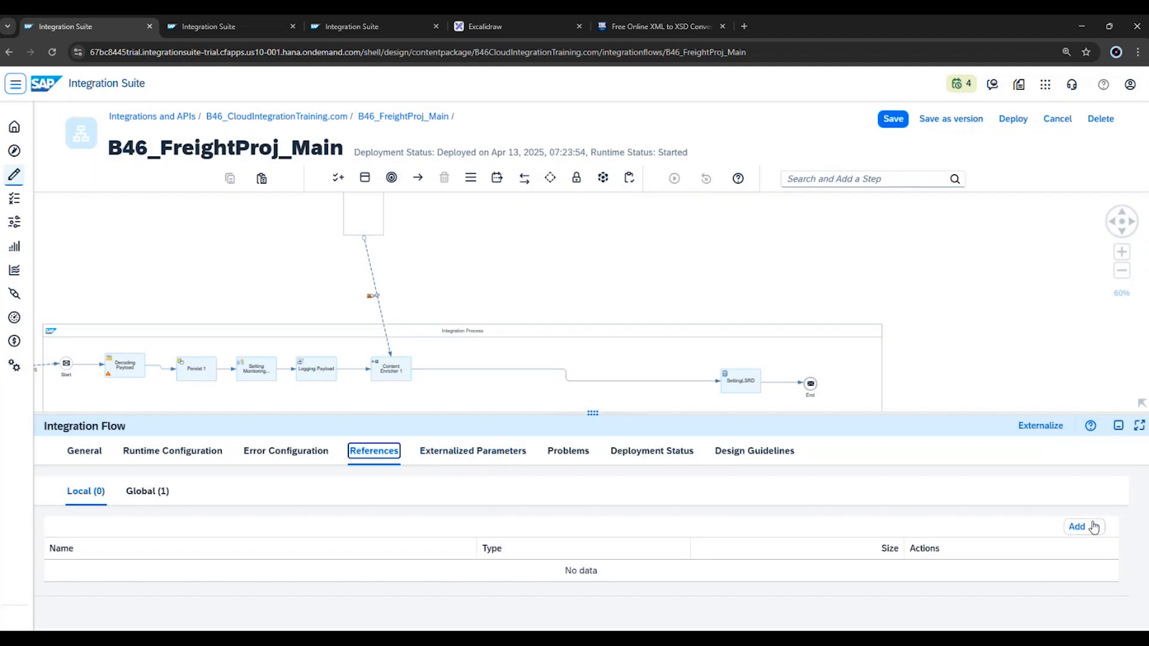
Add B46_TargetSchema.xsd from the Downloads folder as a local XSD schema reference of the integration flow.
click(1092, 527)
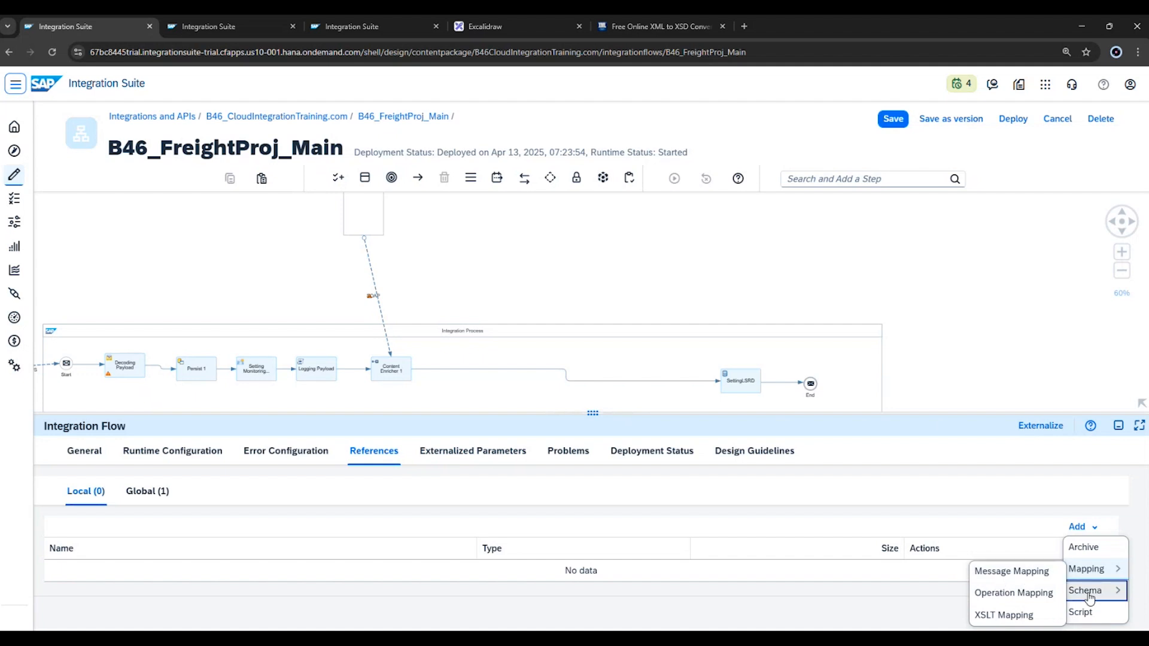
mouse_move(1085, 592)
click(1038, 588)
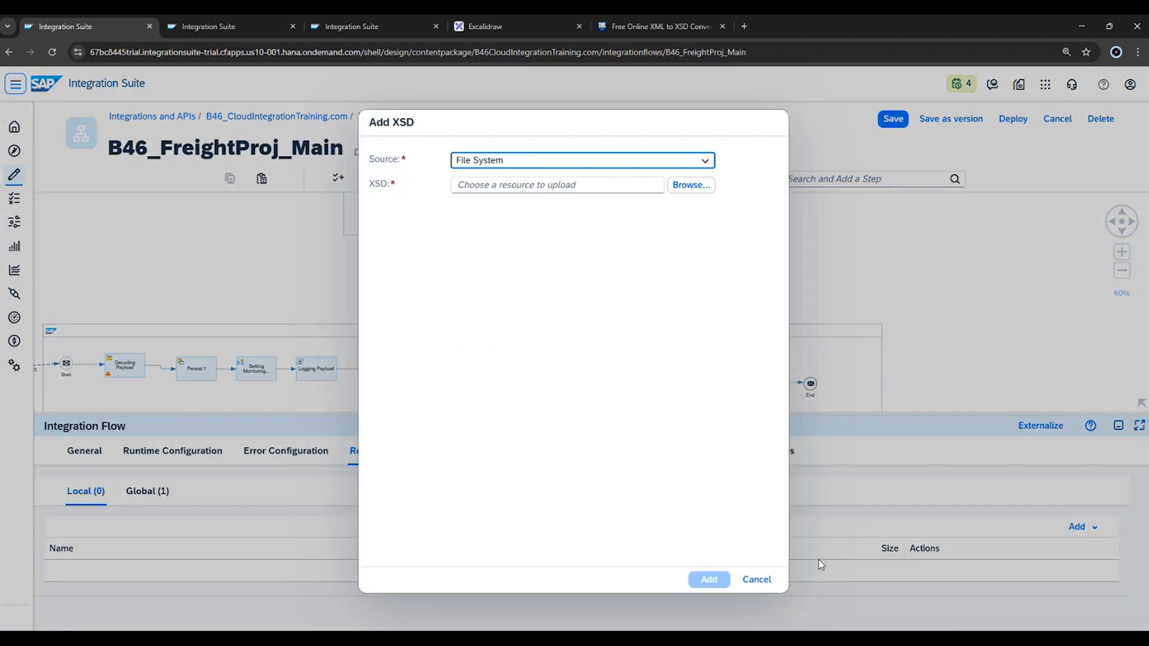
click(687, 185)
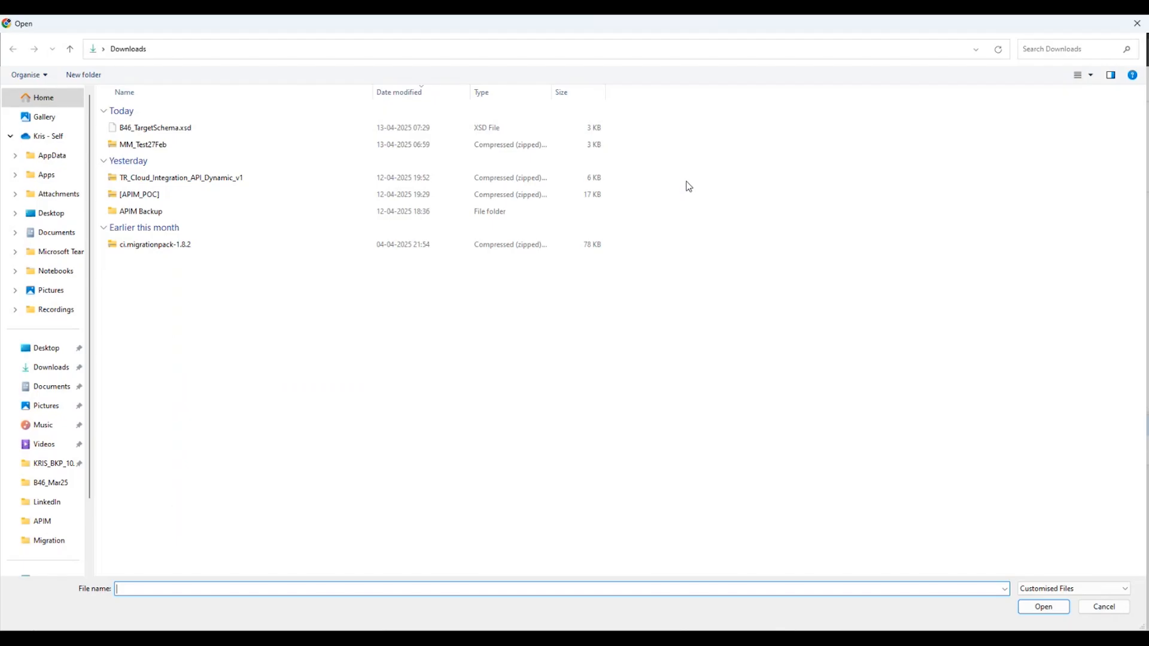
click(180, 128)
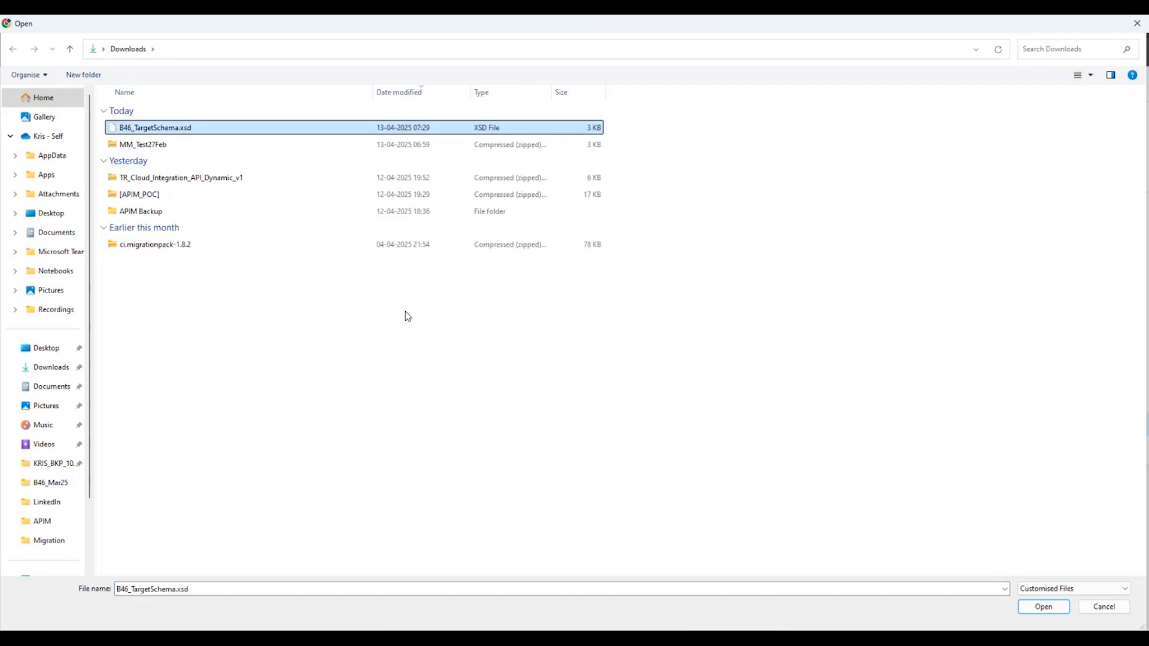
click(52, 368)
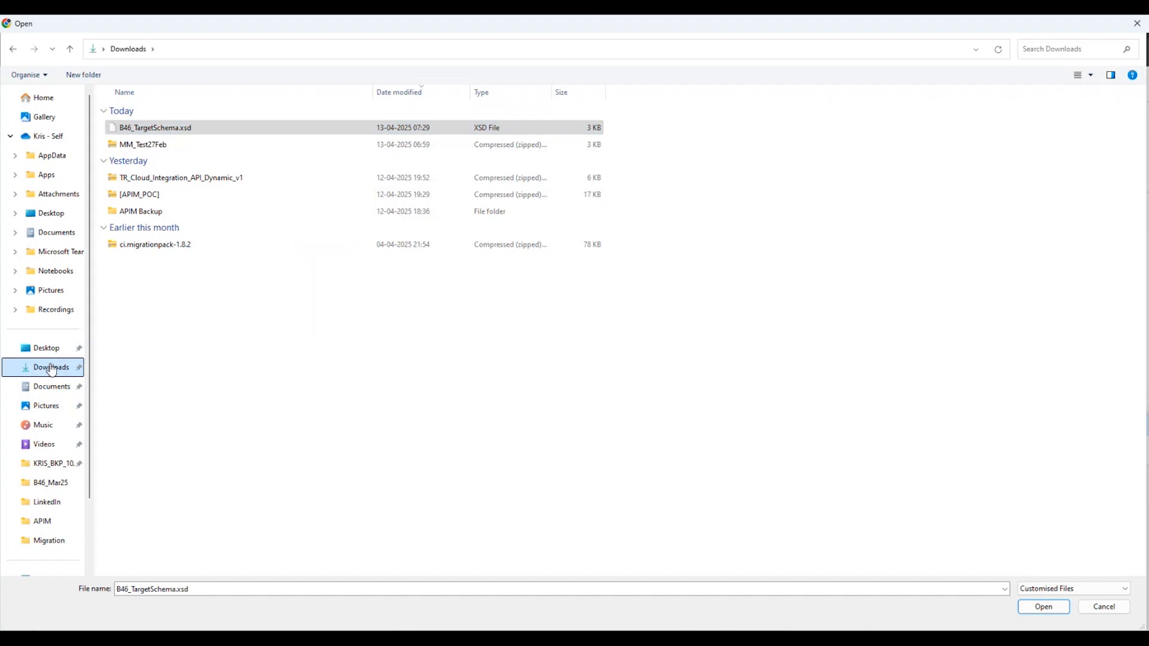
click(177, 130)
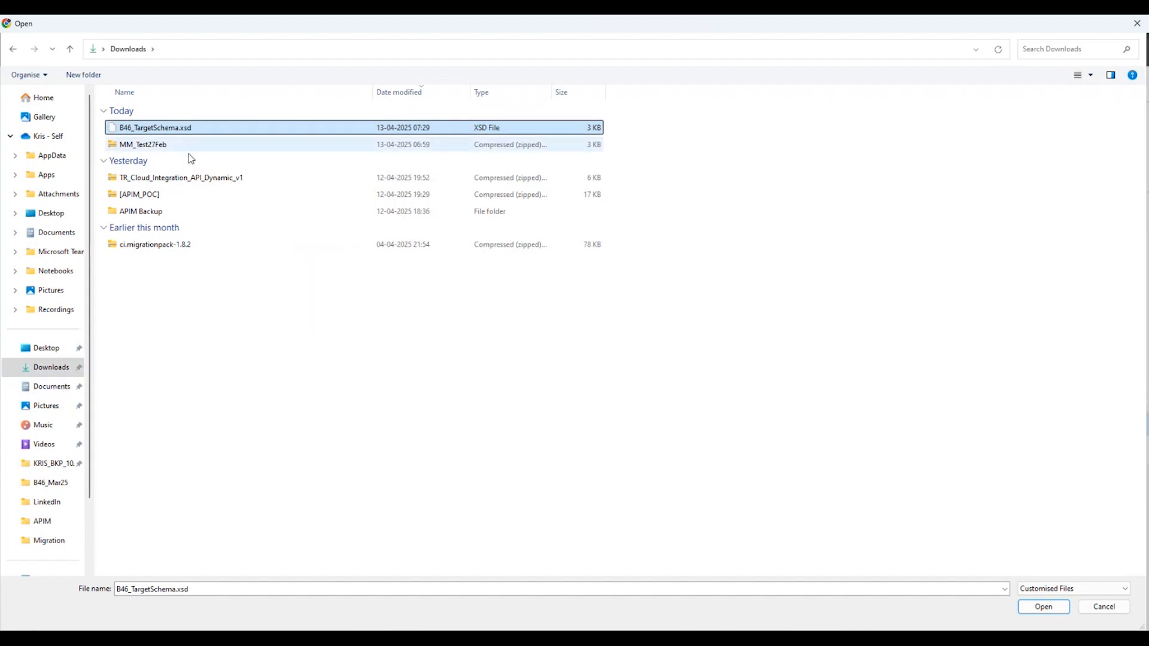
click(1044, 606)
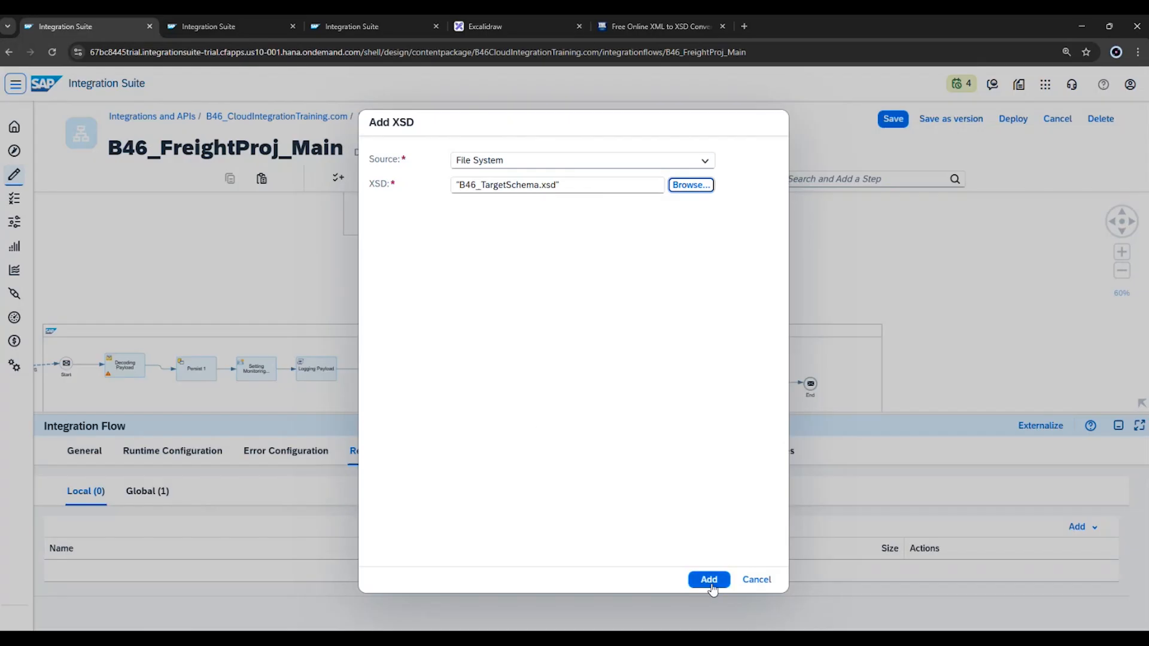
click(708, 580)
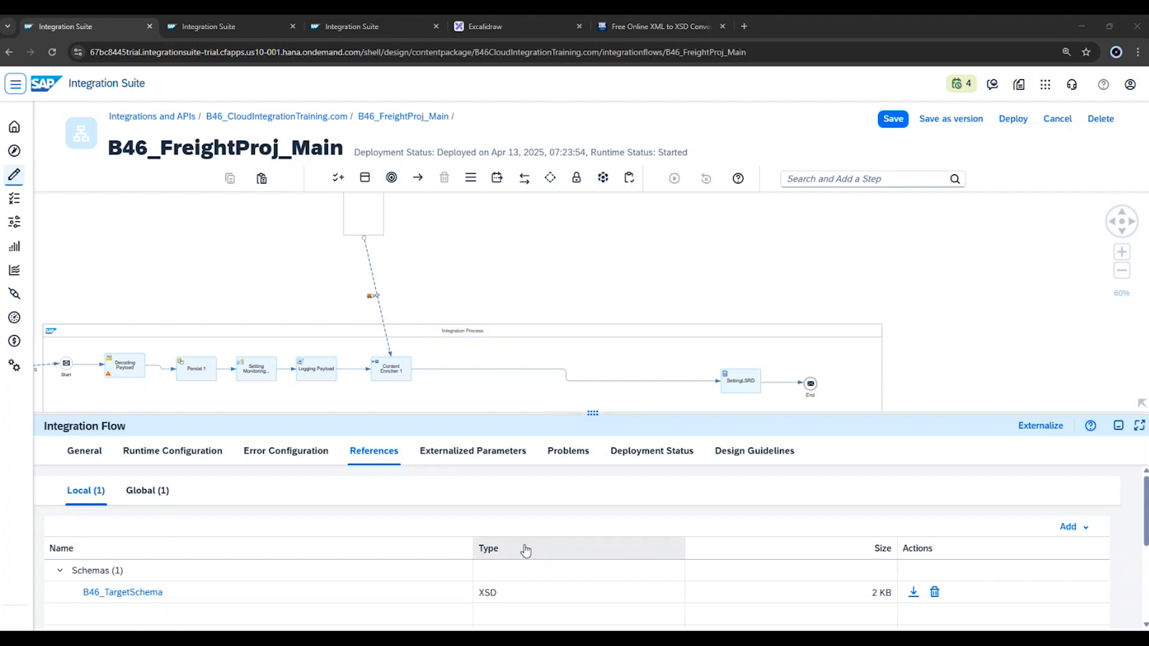
Switch to Notepad and show the unsaved schema document whose root element is TargetMessage.
key(alt+Tab)
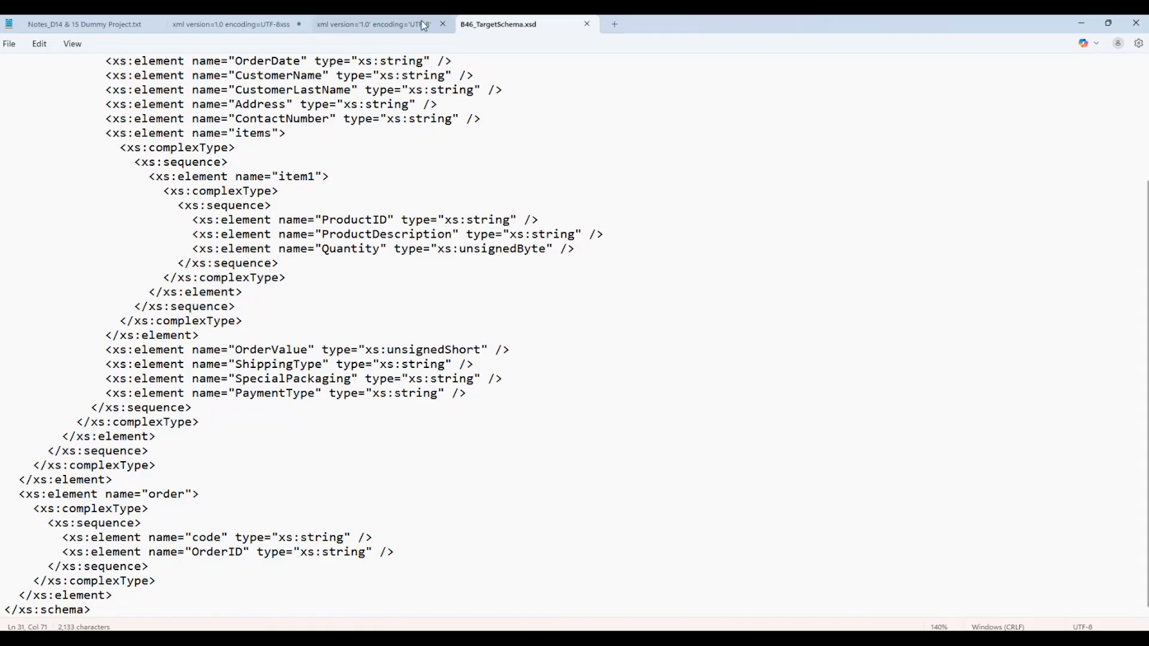
click(421, 23)
click(247, 21)
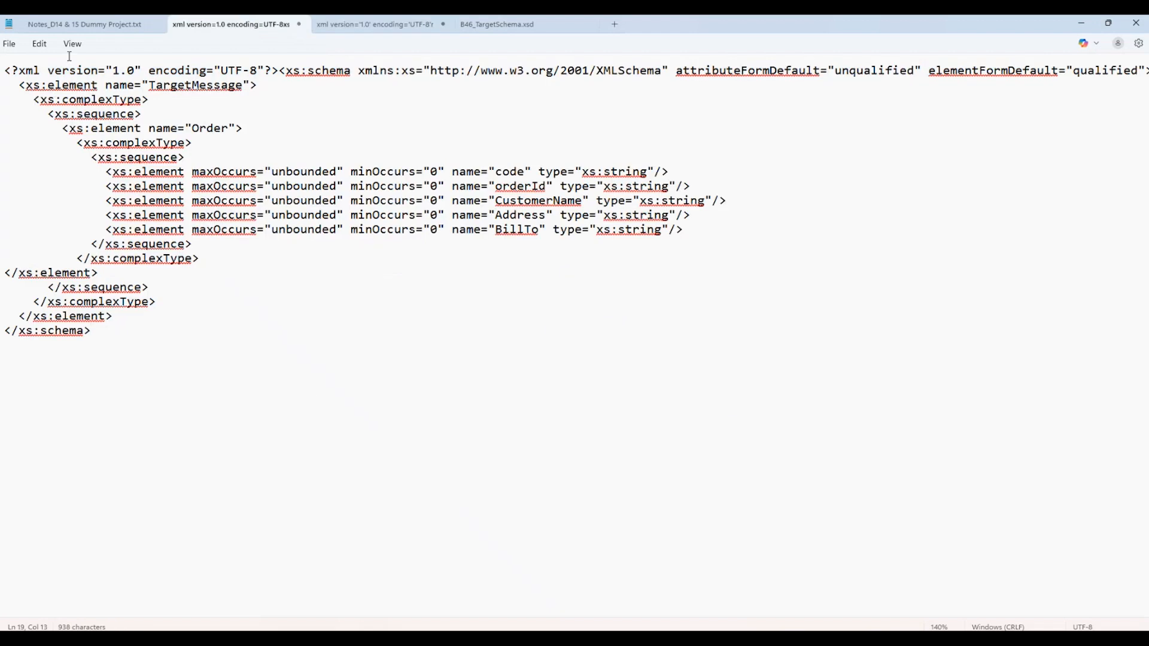
click(9, 44)
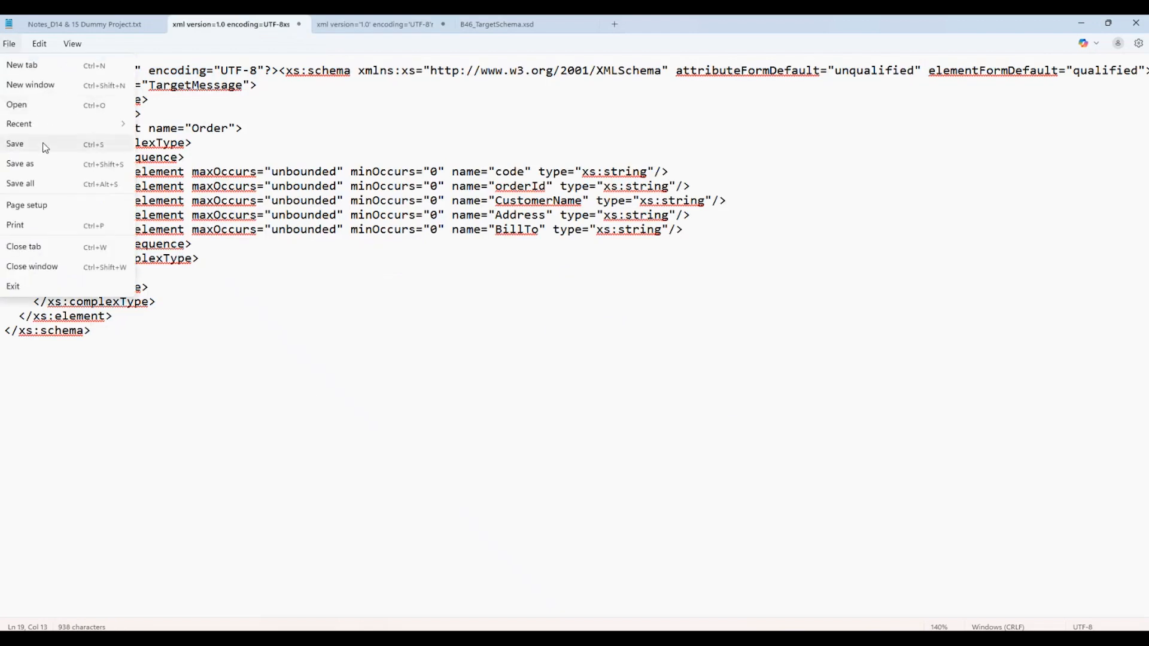
click(31, 162)
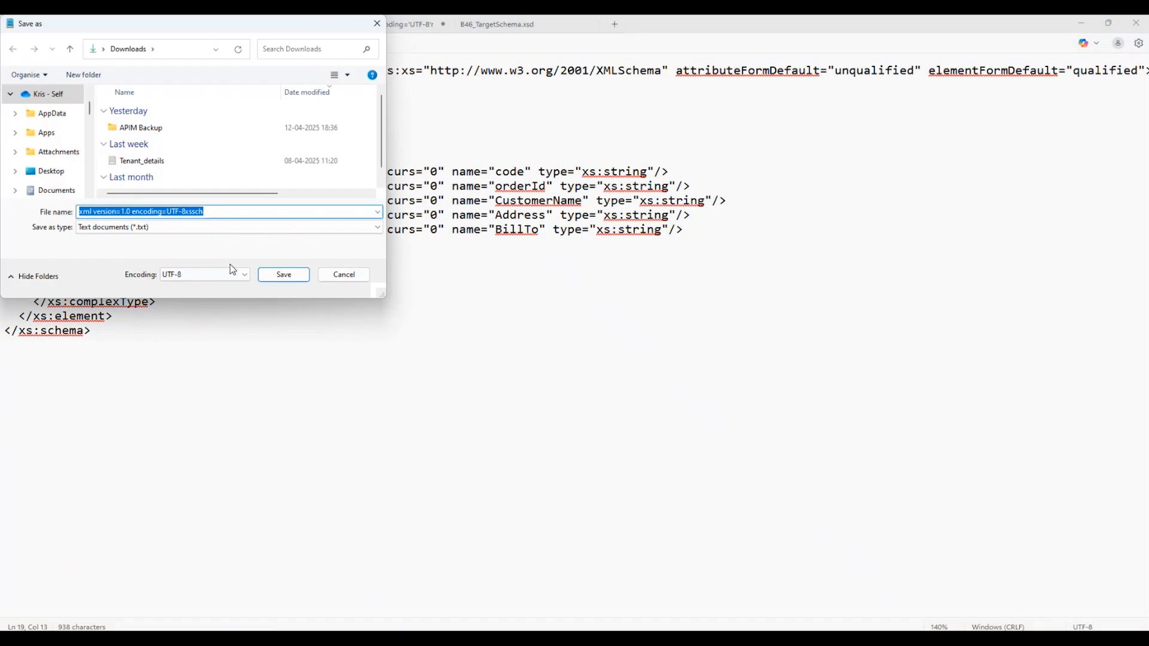
click(160, 231)
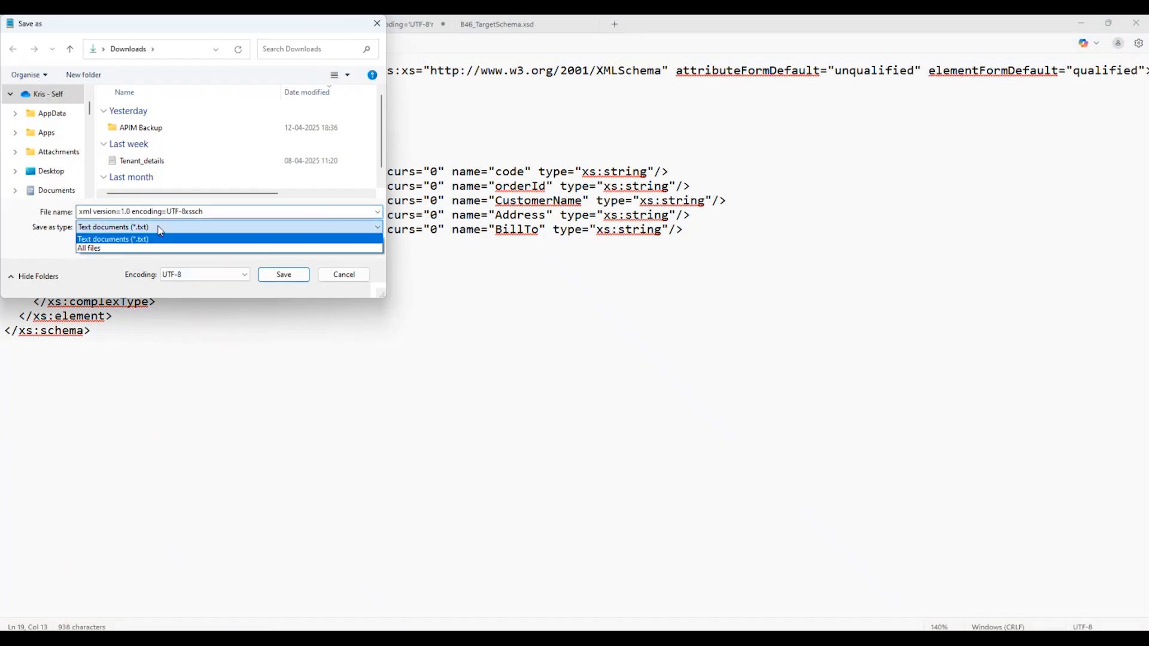
click(132, 250)
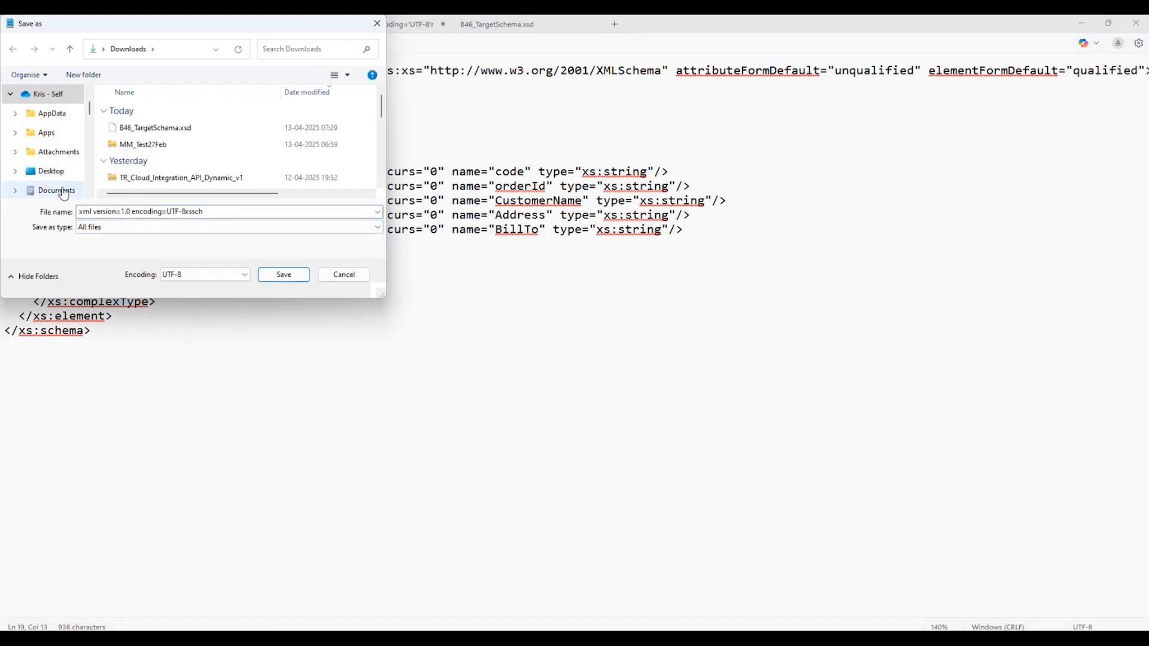
click(150, 128)
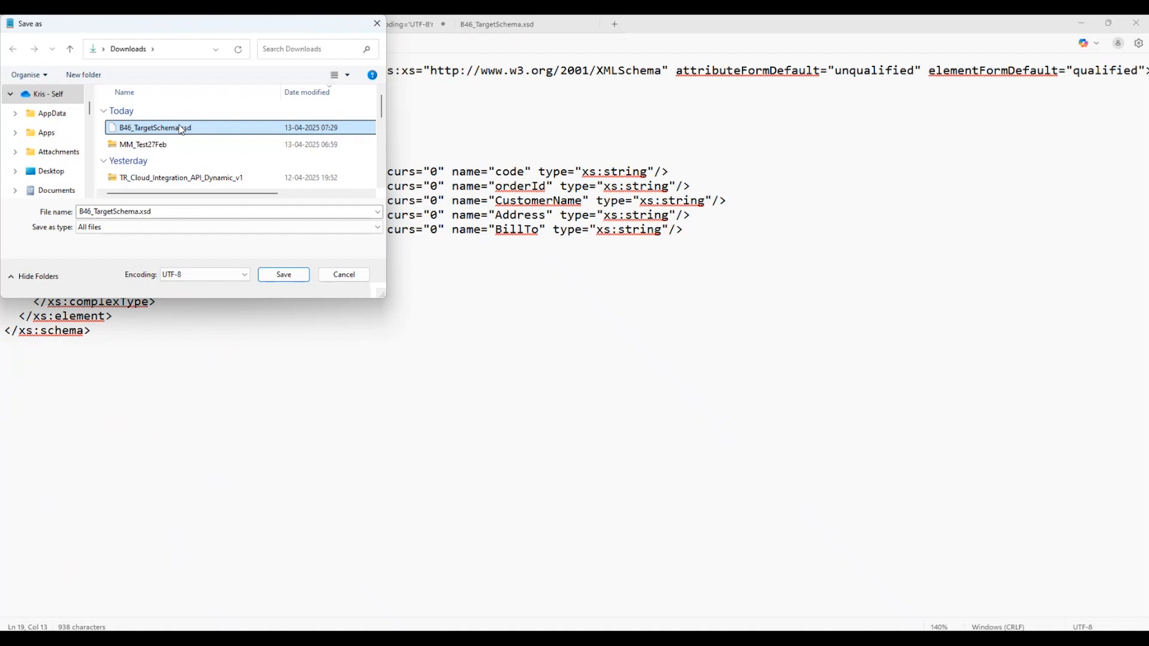
click(104, 212)
click(113, 212)
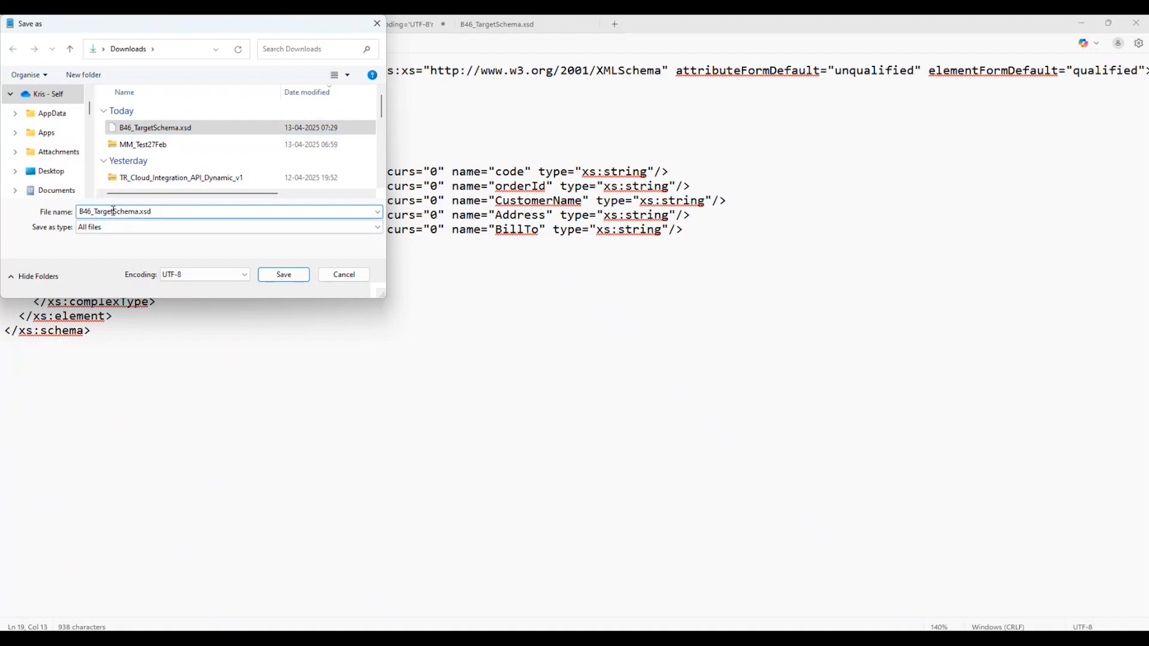
key(shift+Left)
key(shift+Left)
key(shift+Left)
key(shift+Left)
key(shift+Left)
key(shift+Left)
click(344, 274)
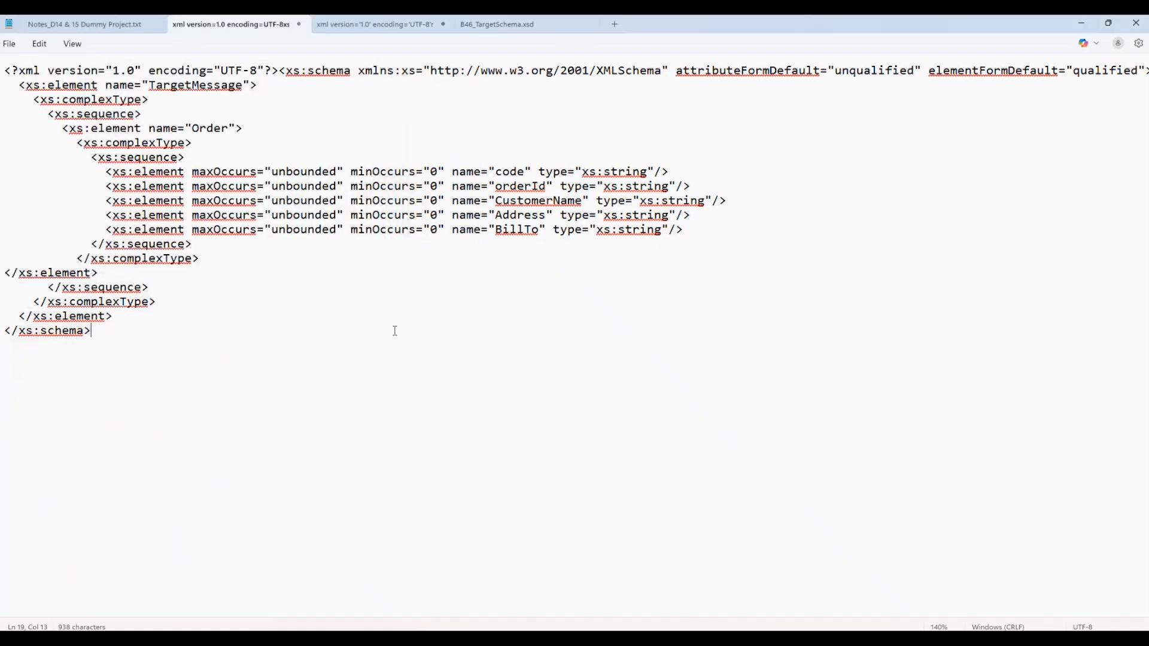
Switch to Chrome and delete the B46_TargetSchema resource from the integration flow's local references.
key(alt+Tab)
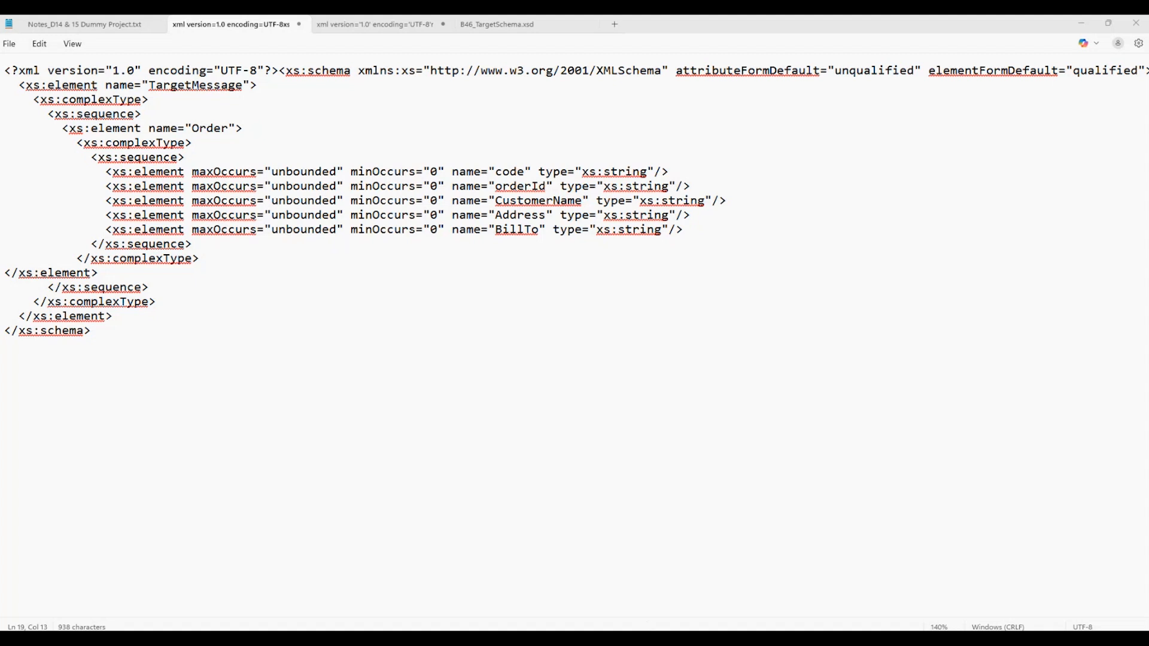
click(648, 640)
click(934, 592)
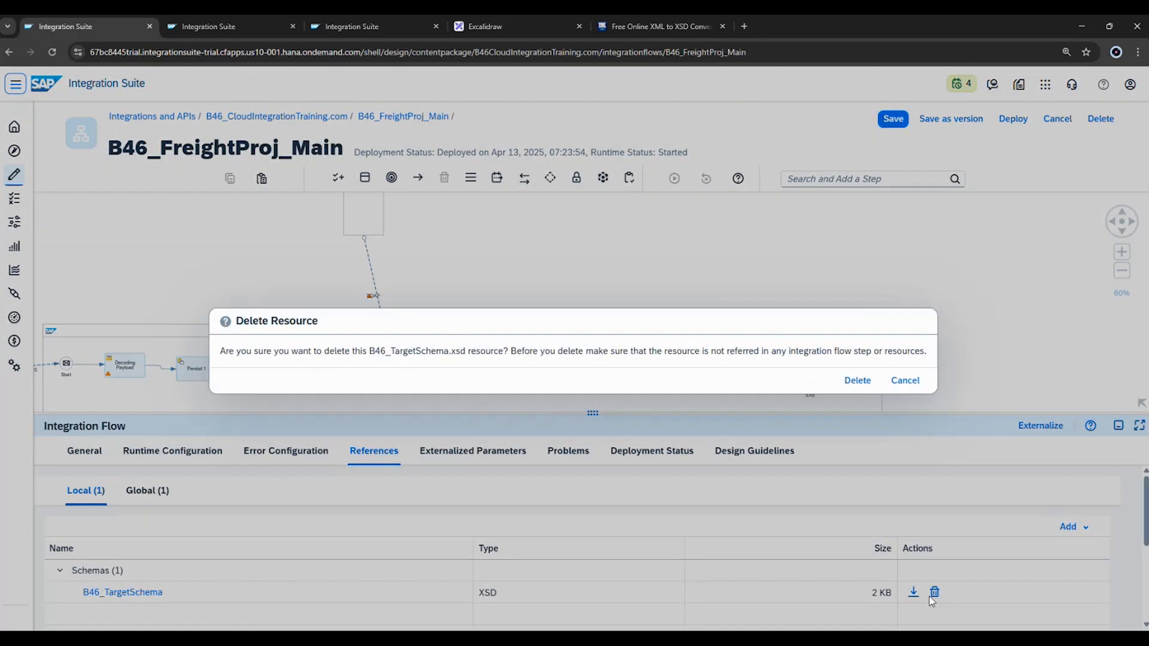
click(858, 381)
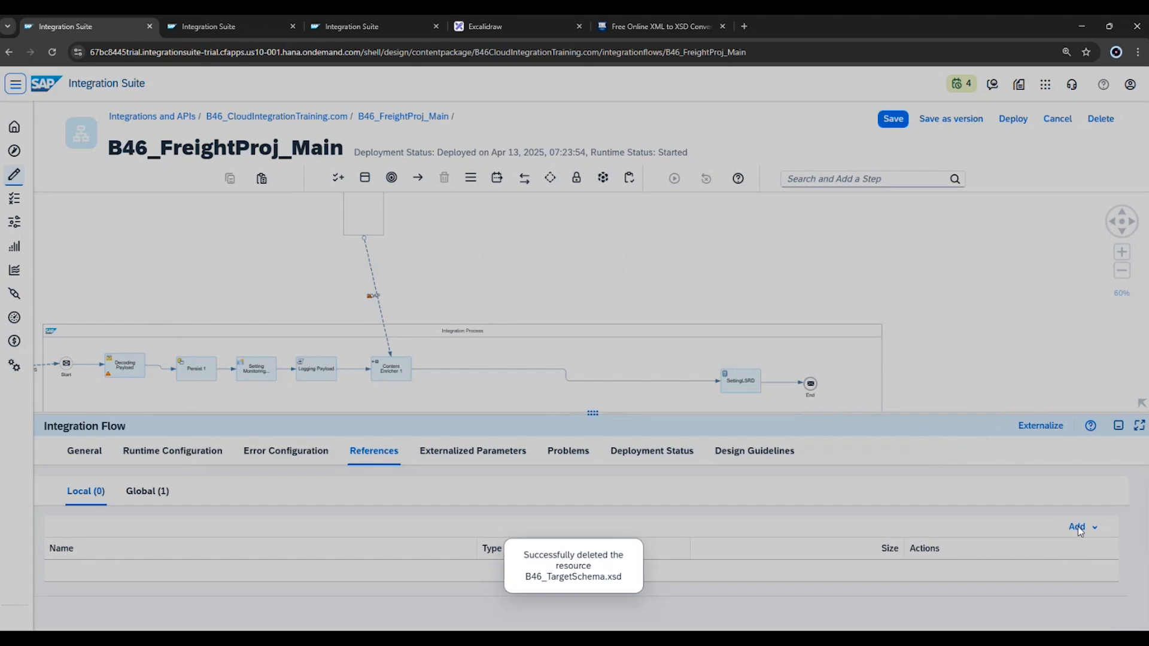
Add B46_SourceSchema.xsd from the Downloads folder as a local XSD schema reference of the integration flow.
click(1081, 531)
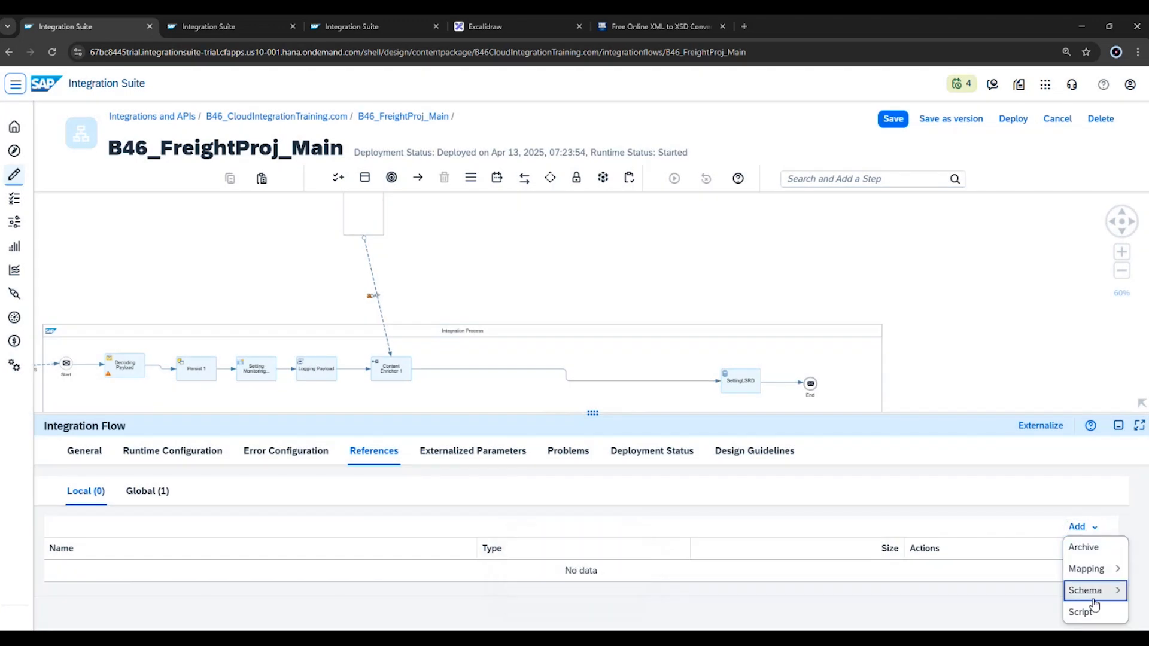
click(1095, 591)
click(1040, 589)
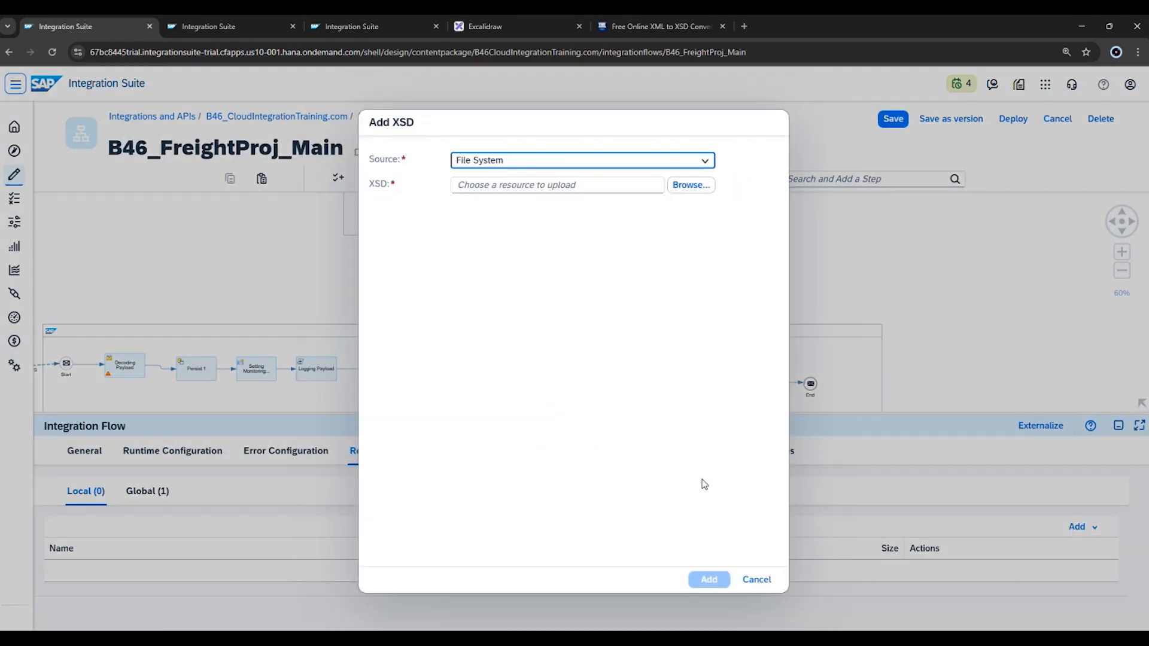
click(701, 184)
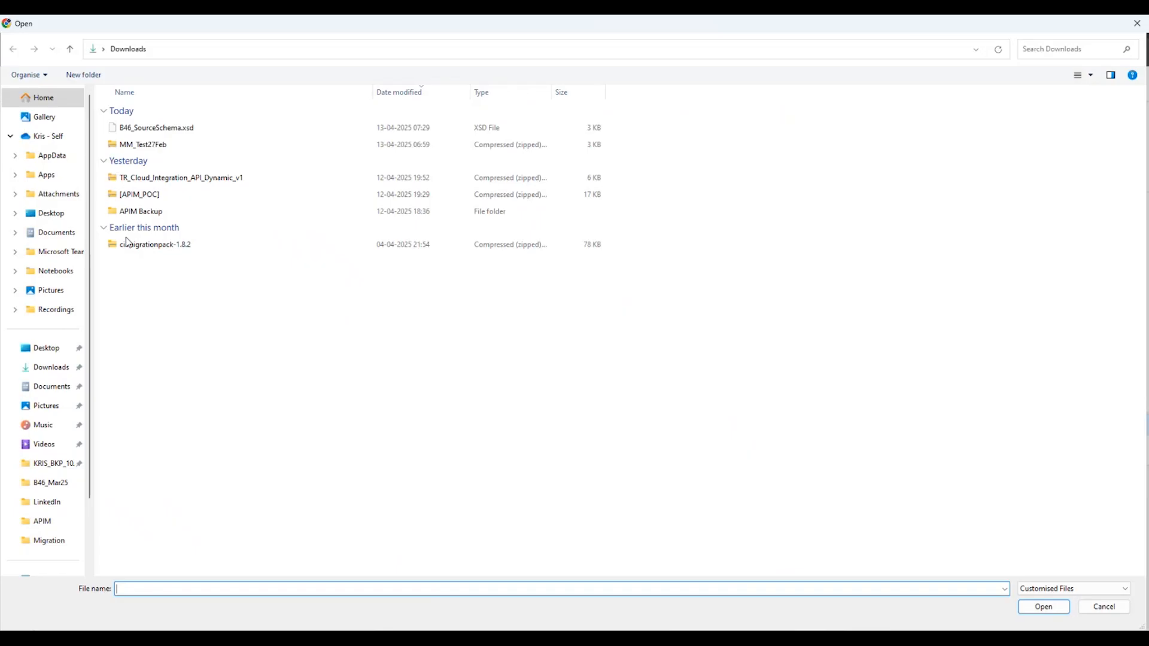
click(157, 128)
click(1038, 605)
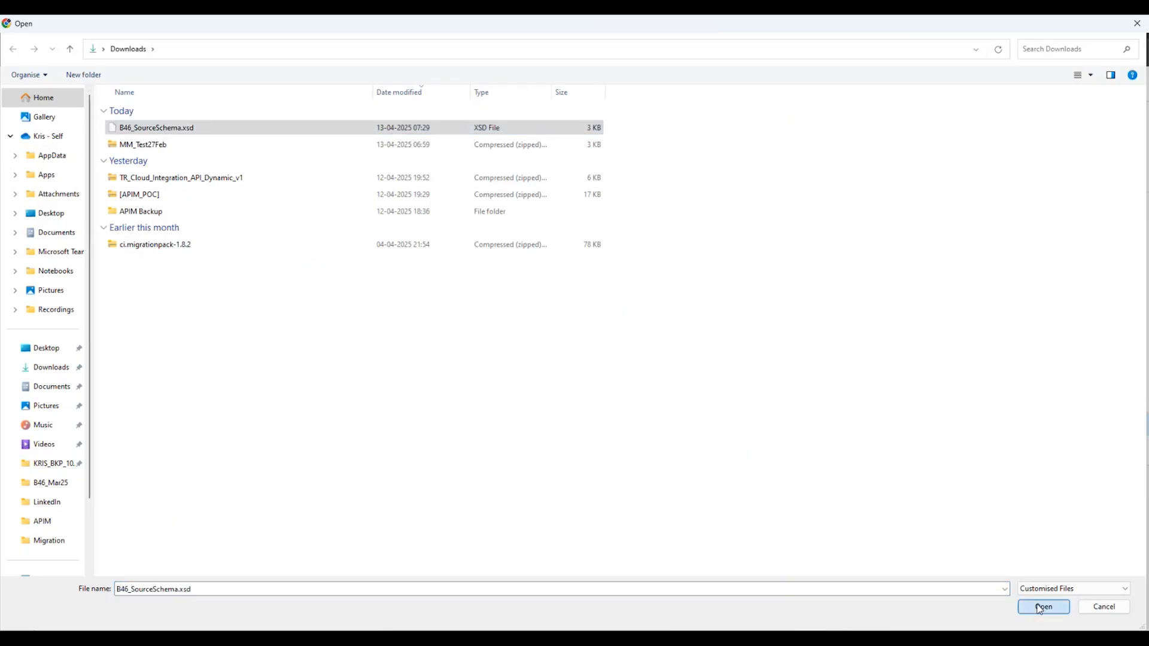
click(700, 580)
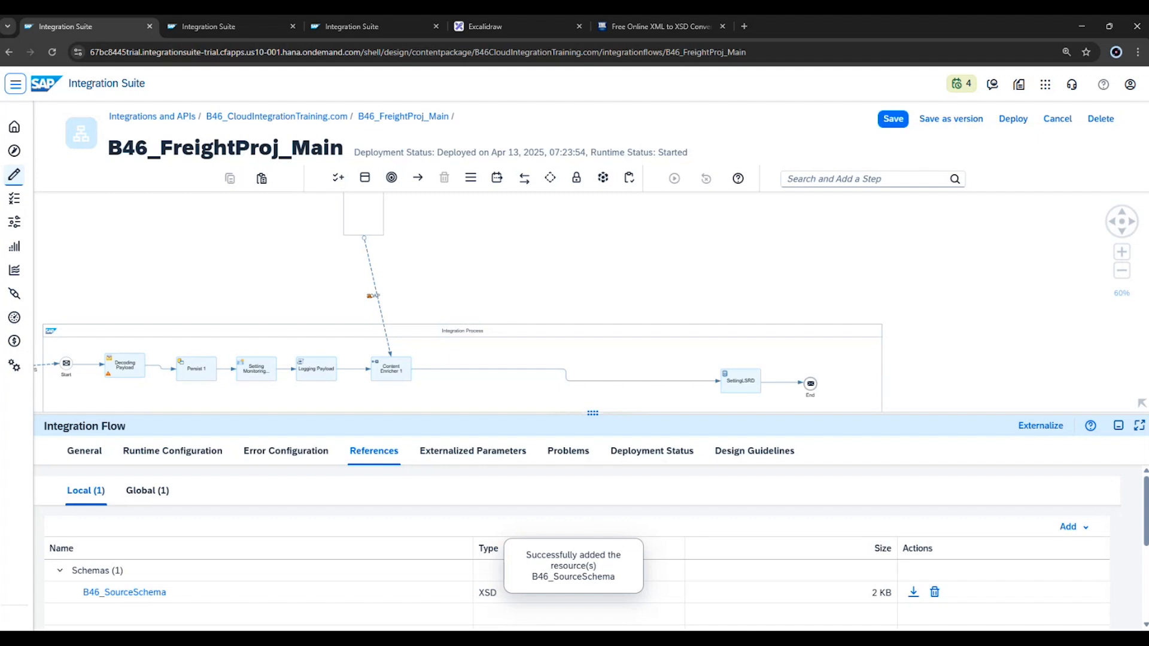
Switch to Notepad and start saving the TargetMessage schema document as a new file with the file type All files.
key(alt+Tab)
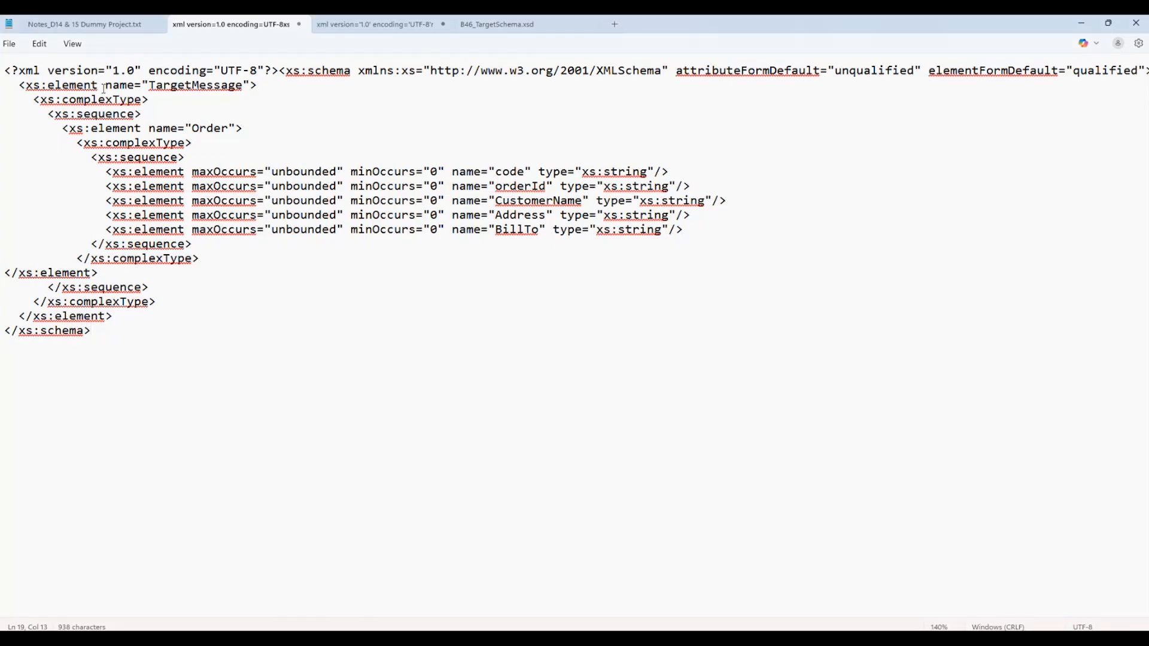
click(15, 46)
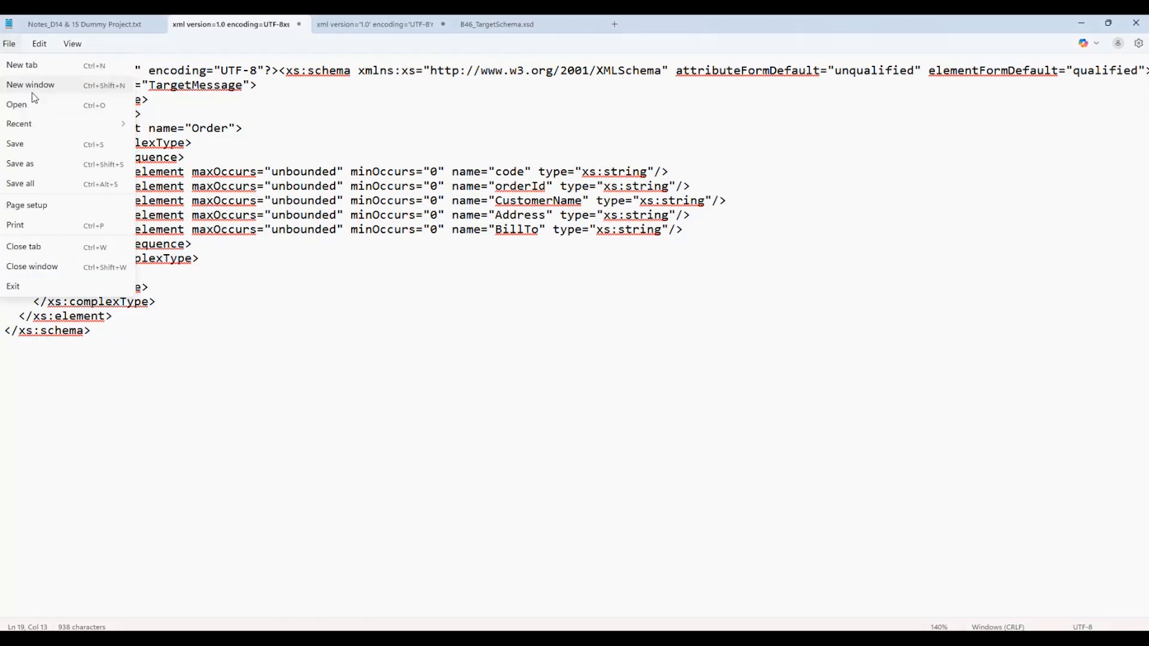
click(38, 162)
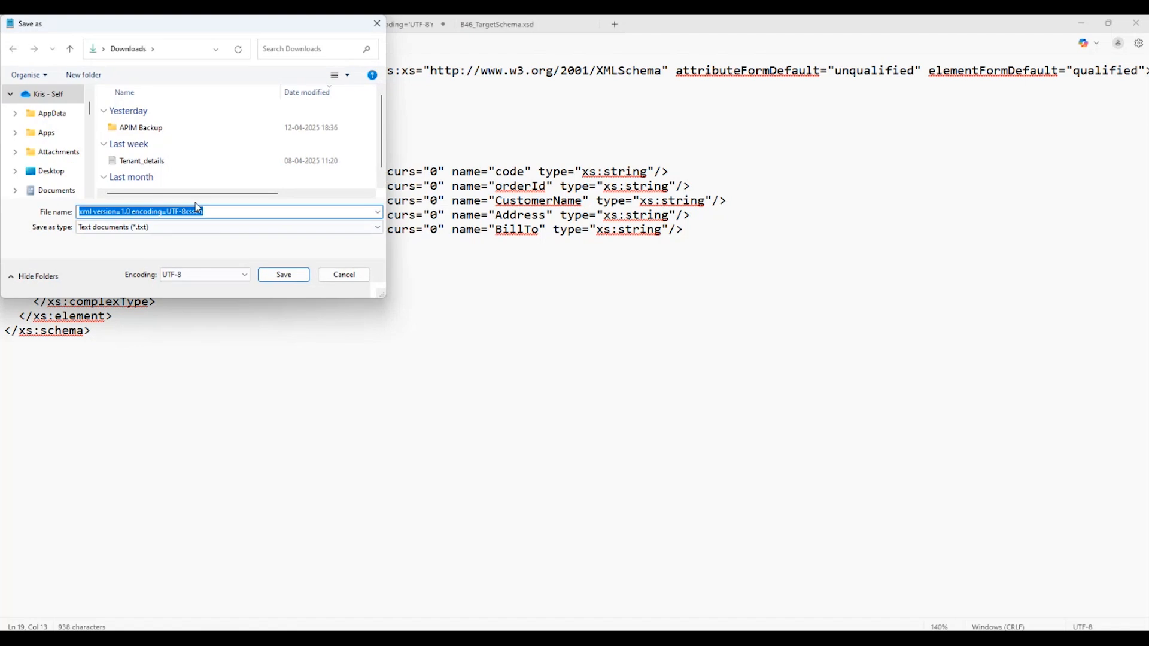
click(144, 227)
click(120, 248)
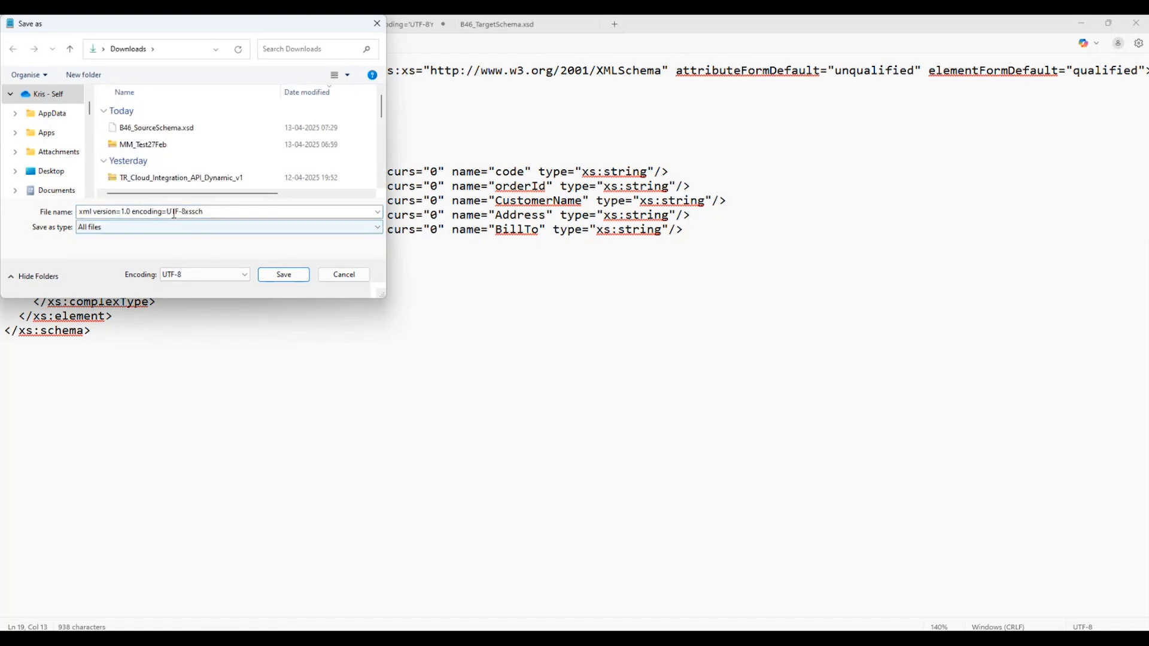
Name the file B46_TargetSchema.xsd, reusing the B46_SourceSchema.xsd name as a base, and save it in Downloads.
click(173, 212)
click(153, 127)
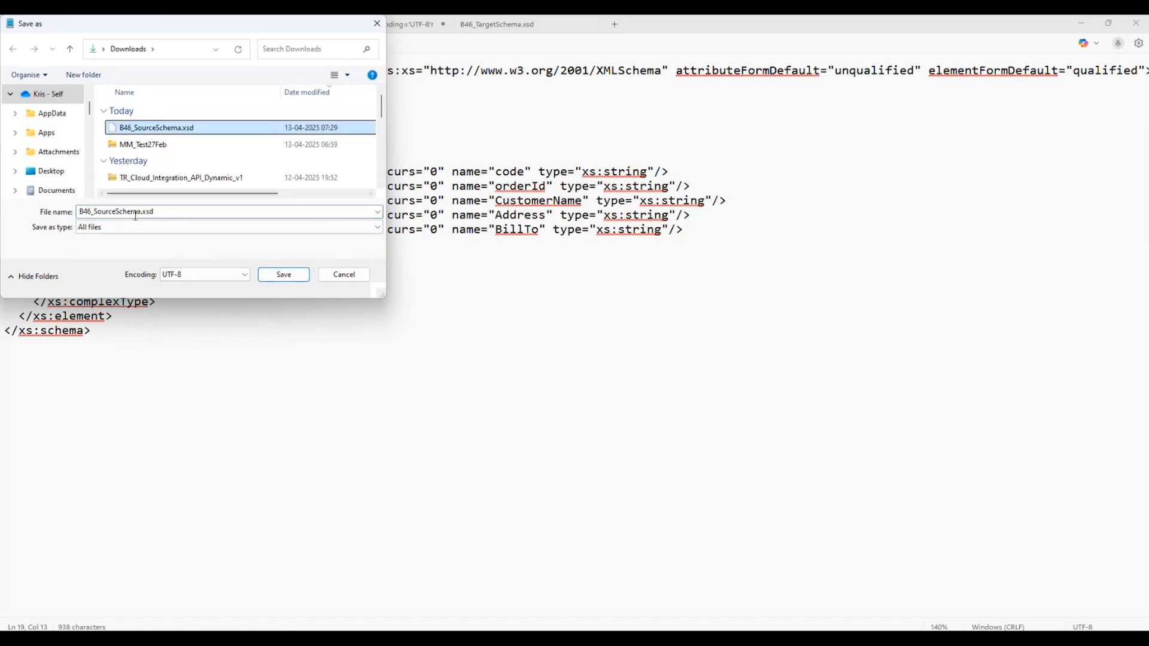
click(134, 213)
click(116, 212)
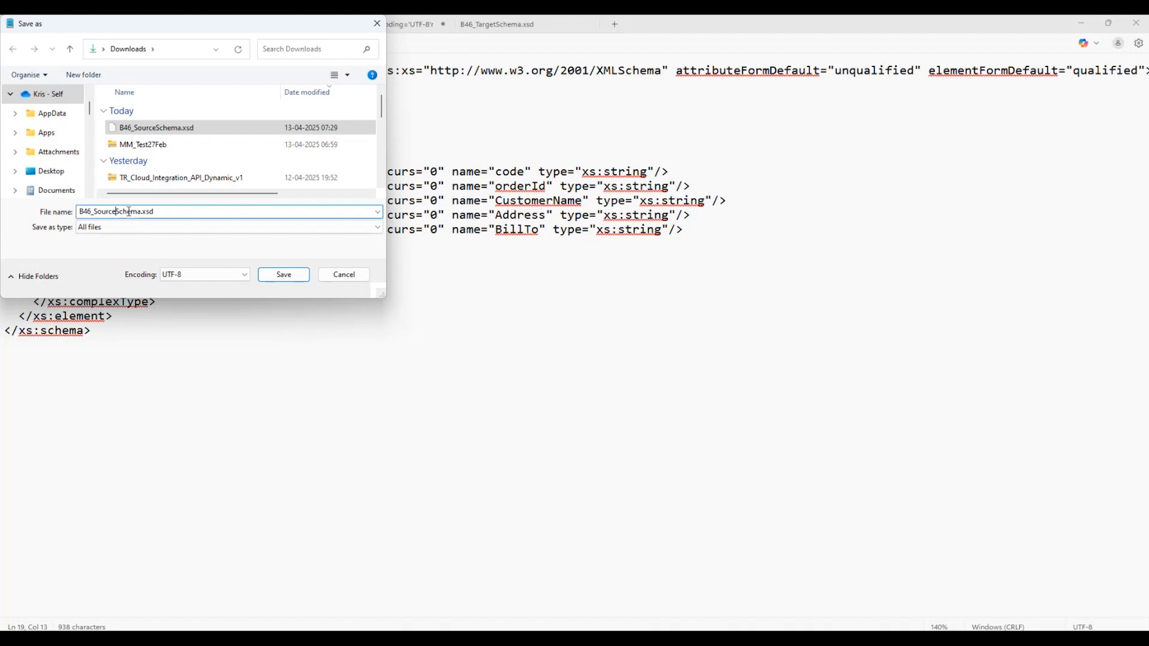
key(shift+Left)
key(shift+Left)
key(shift+Left)
key(shift+Left)
key(shift+Left)
key(shift+Left)
text(Target)
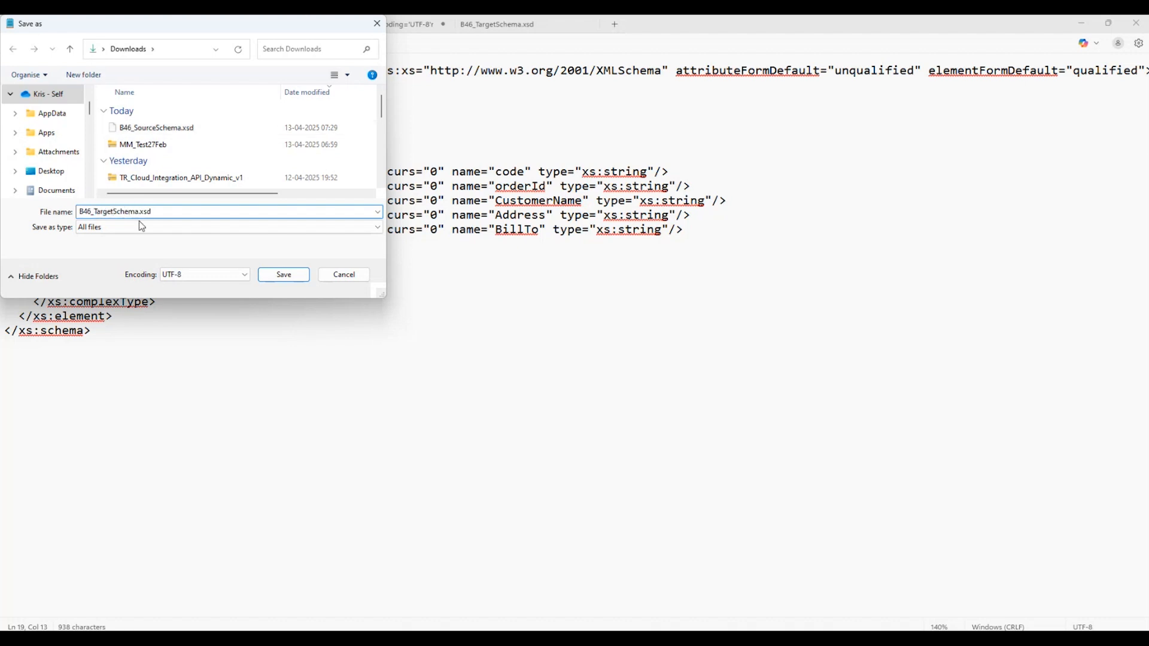
click(291, 277)
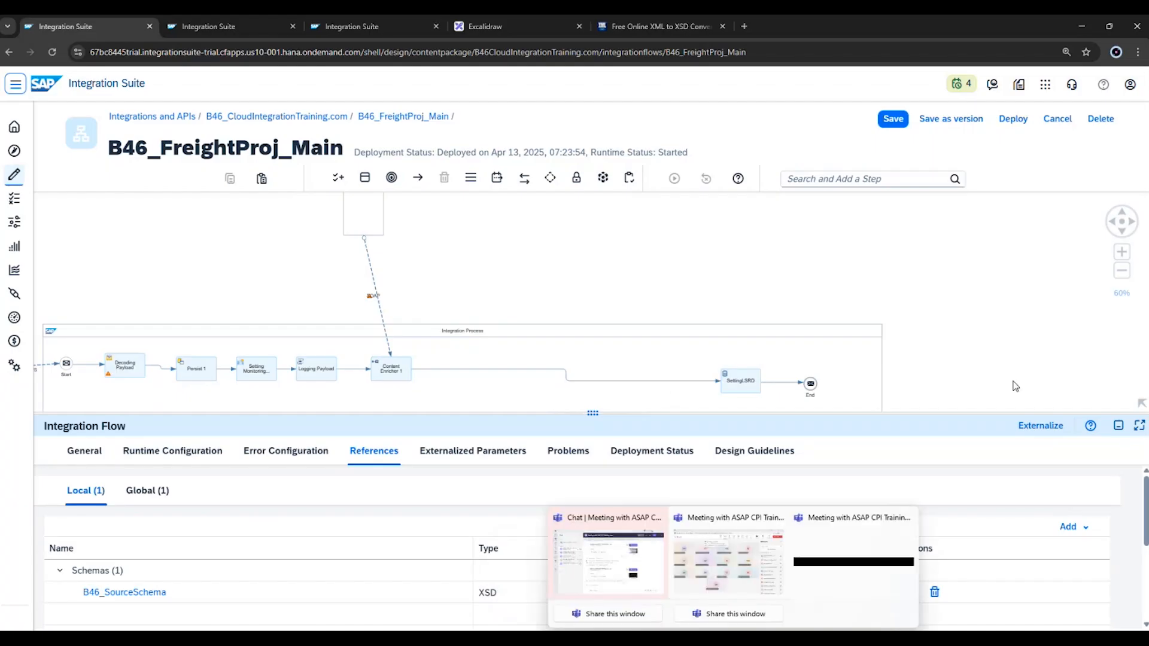
Add B46_TargetSchema.xsd from the Downloads folder as a local XSD schema reference of the integration flow.
click(1076, 533)
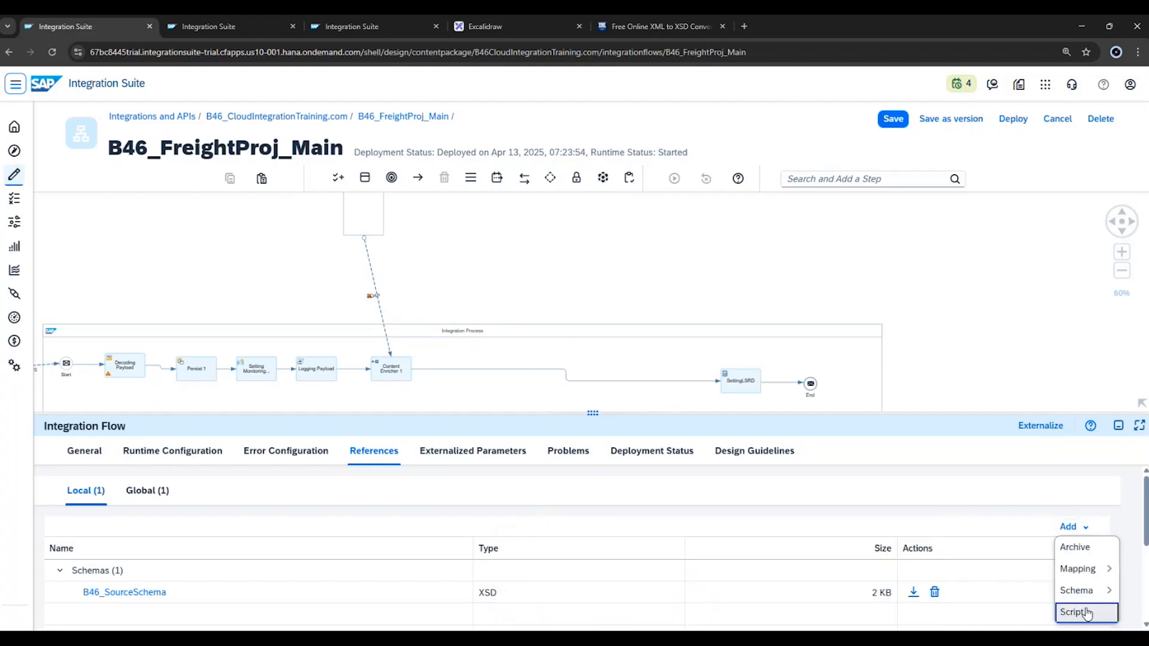
mouse_move(1084, 598)
click(1028, 587)
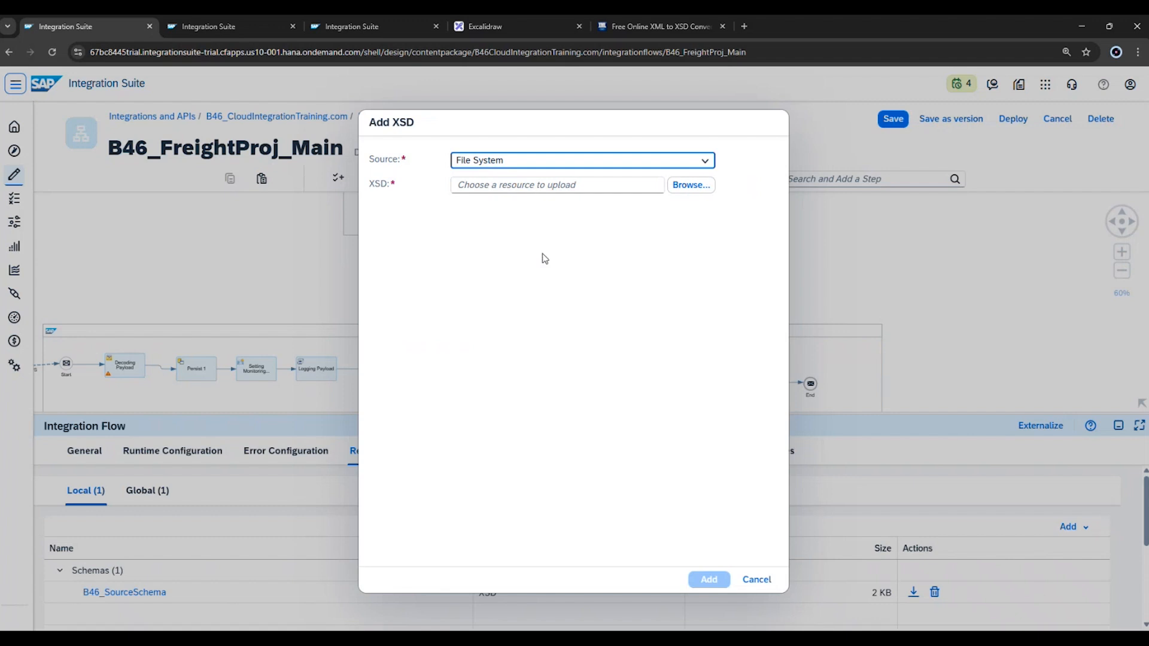
click(689, 186)
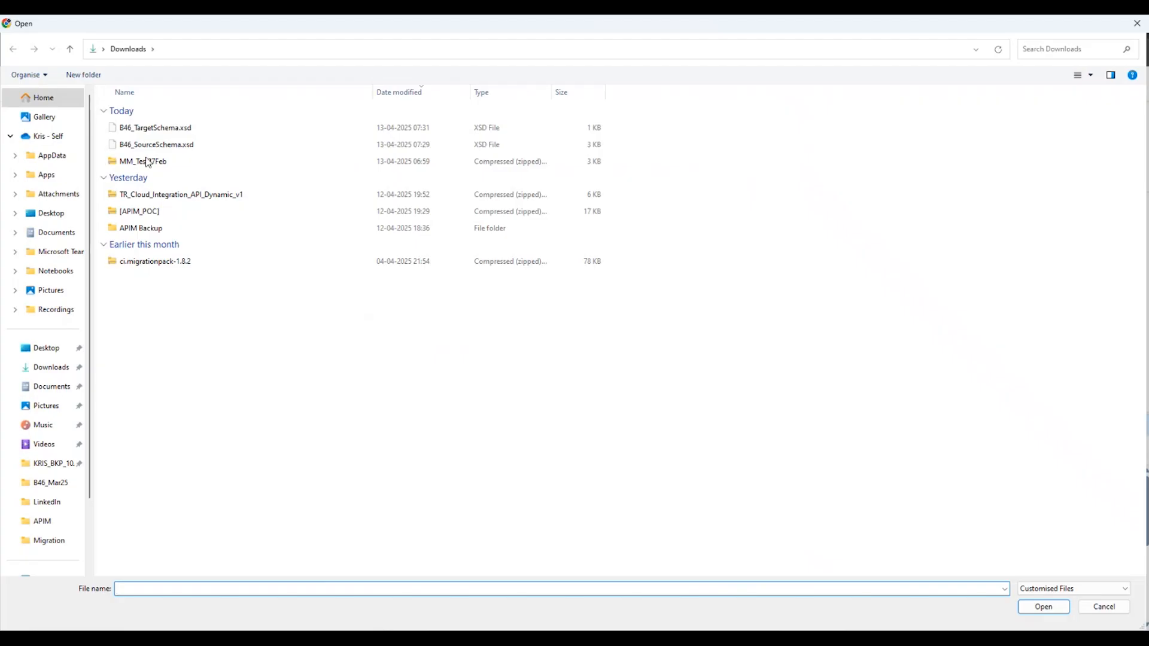
click(154, 128)
click(1045, 608)
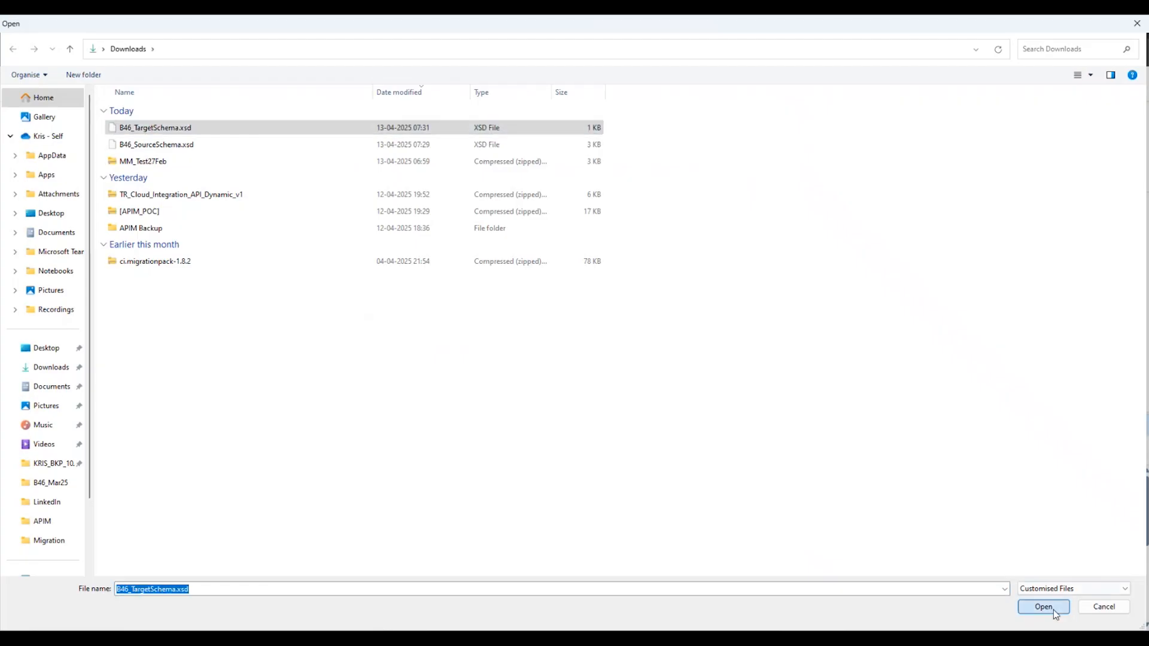
click(710, 579)
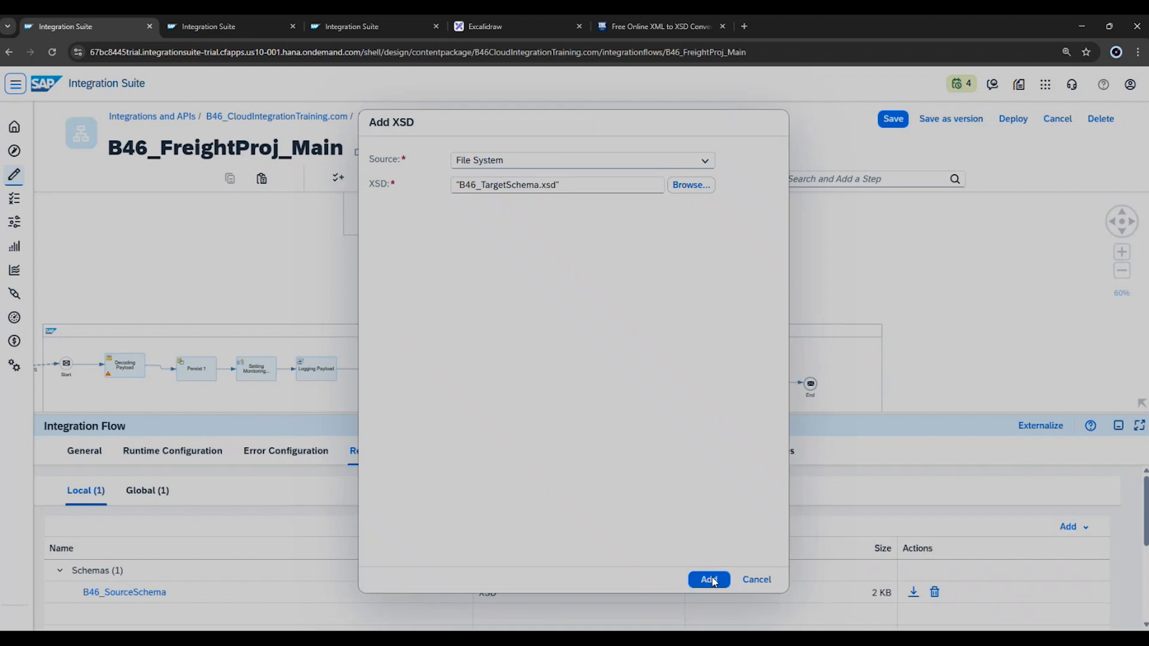
Open the B46_TargetSchema resource to review its XSD content and return to the B46_FreightProj_Main integration flow.
scroll(213, 550, down, 1)
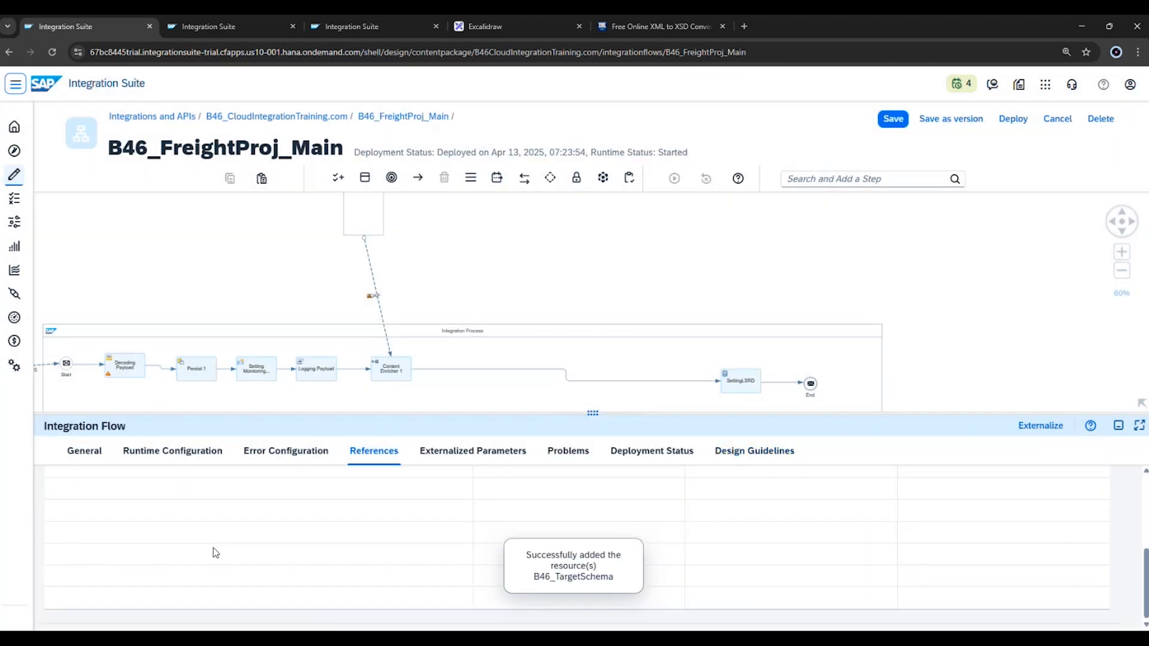
double_click(154, 567)
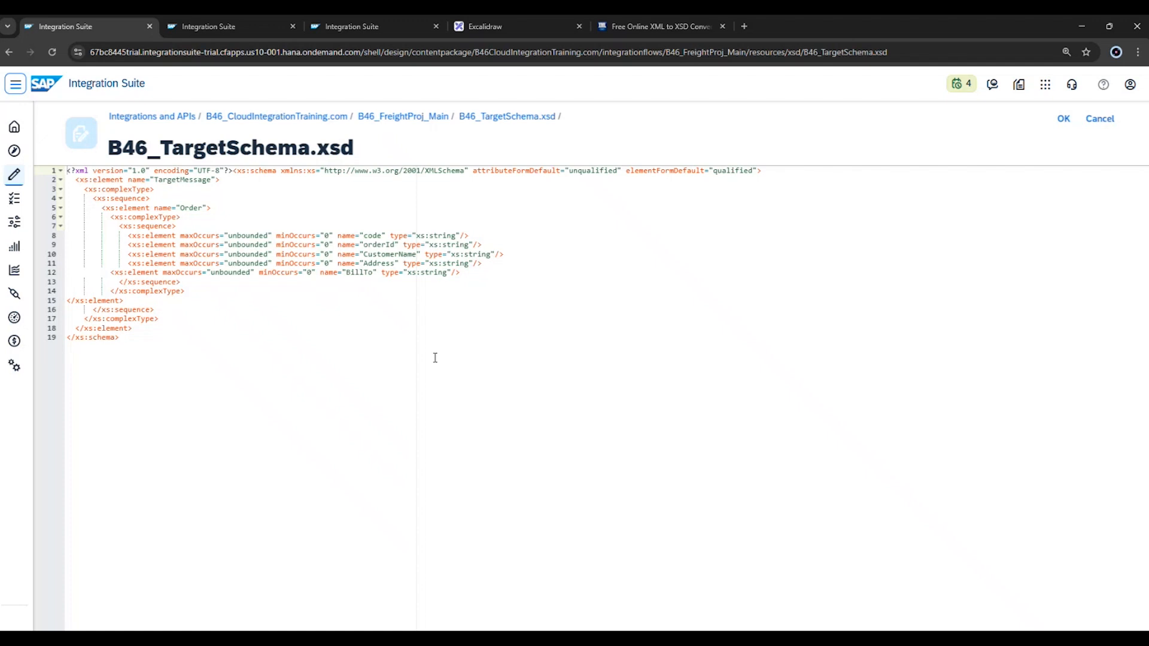
click(326, 344)
click(403, 116)
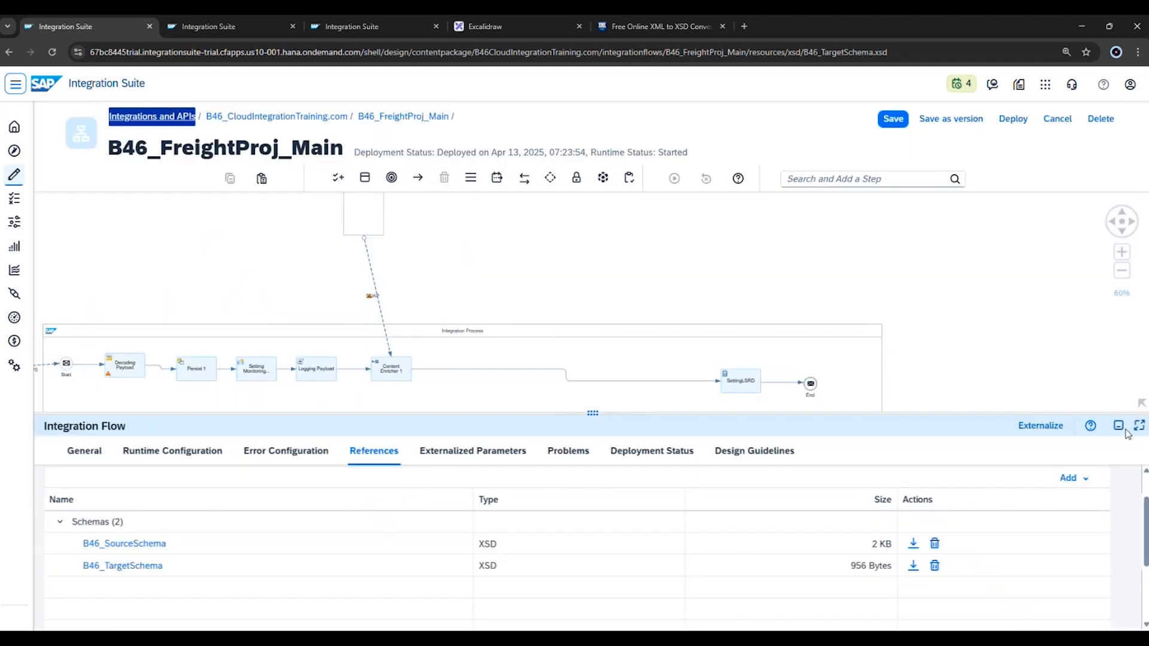
Insert a Message Mapping step on the connection between Content Enricher 1 and SettingLSRD.
click(1119, 426)
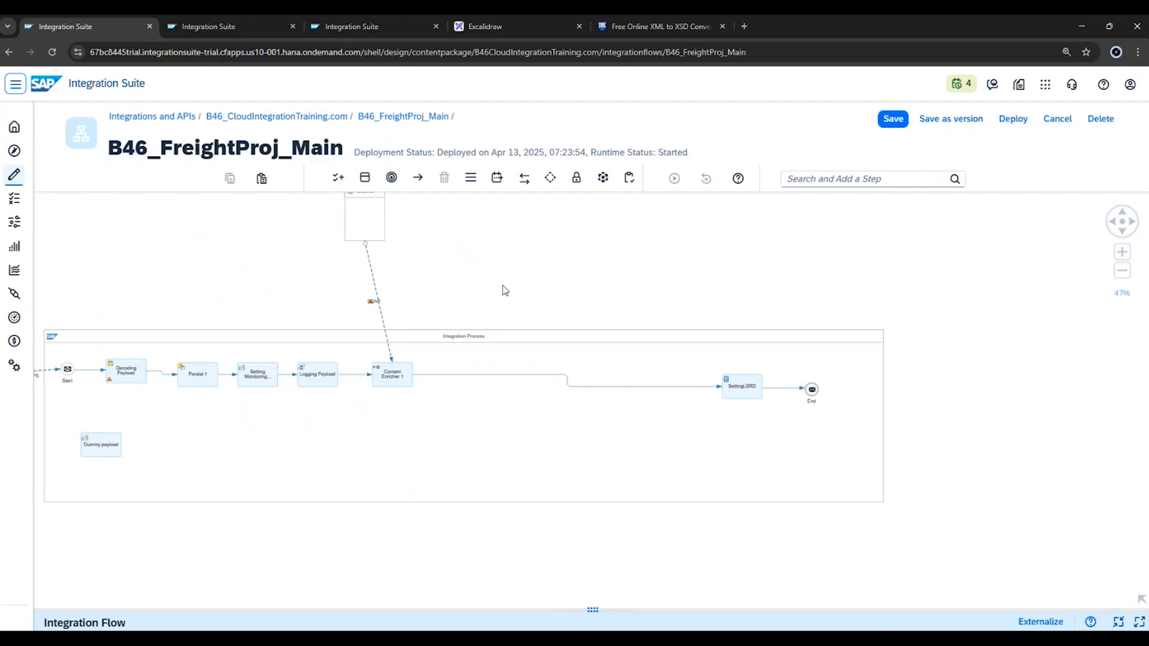
drag(560, 294, 497, 262)
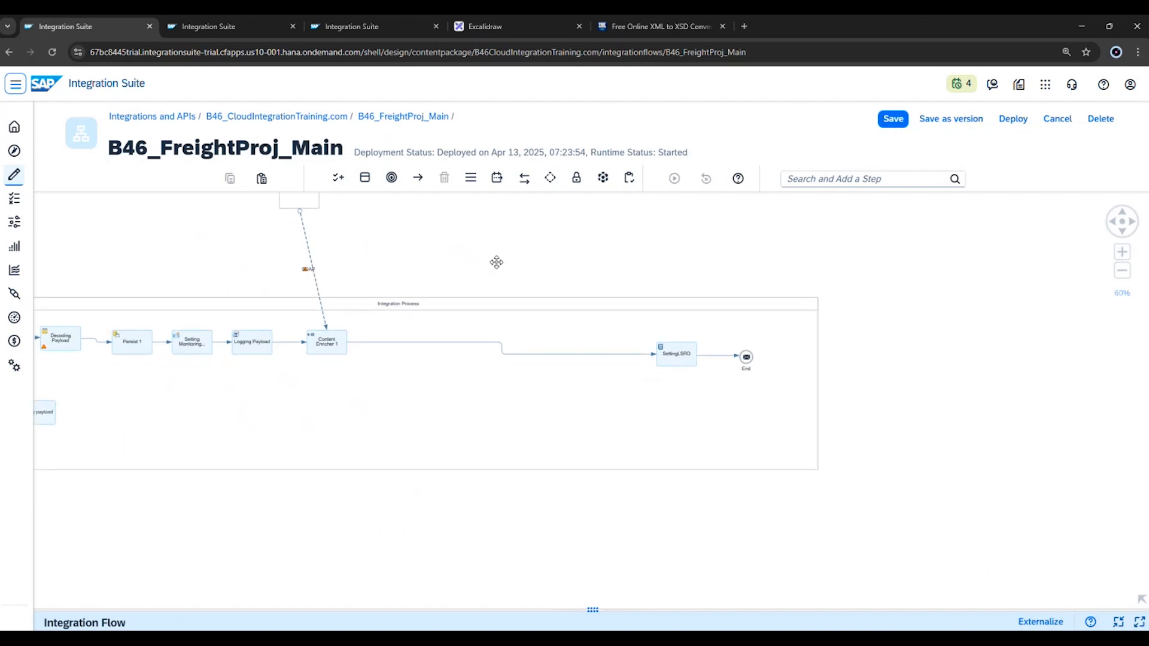
click(332, 354)
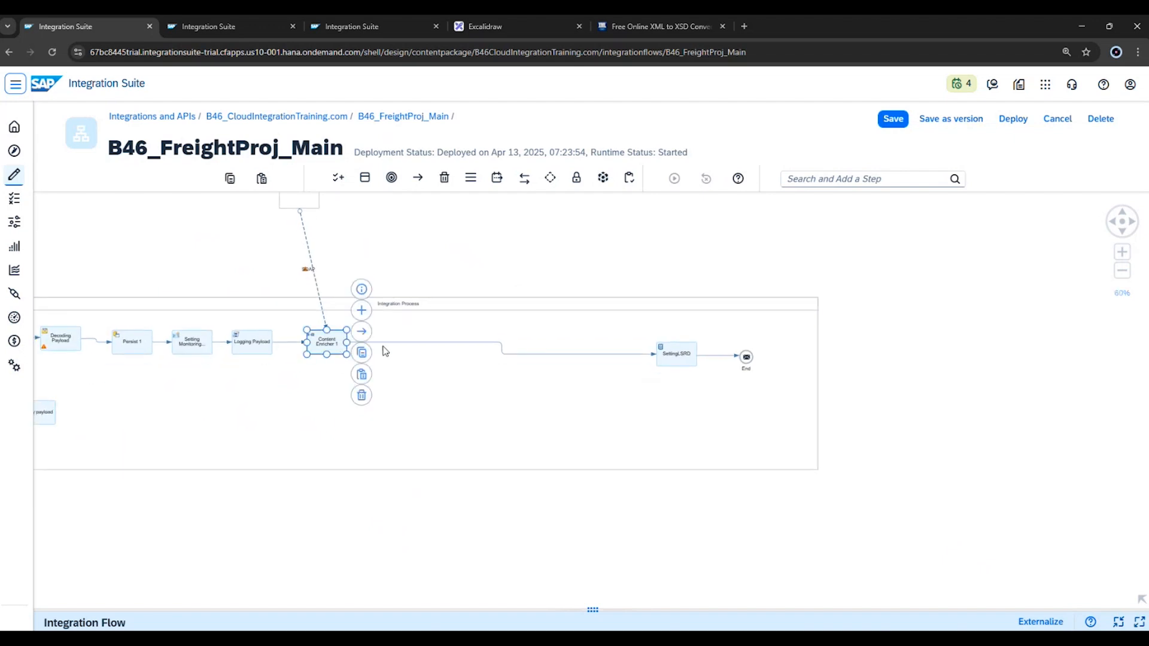
click(472, 179)
click(454, 254)
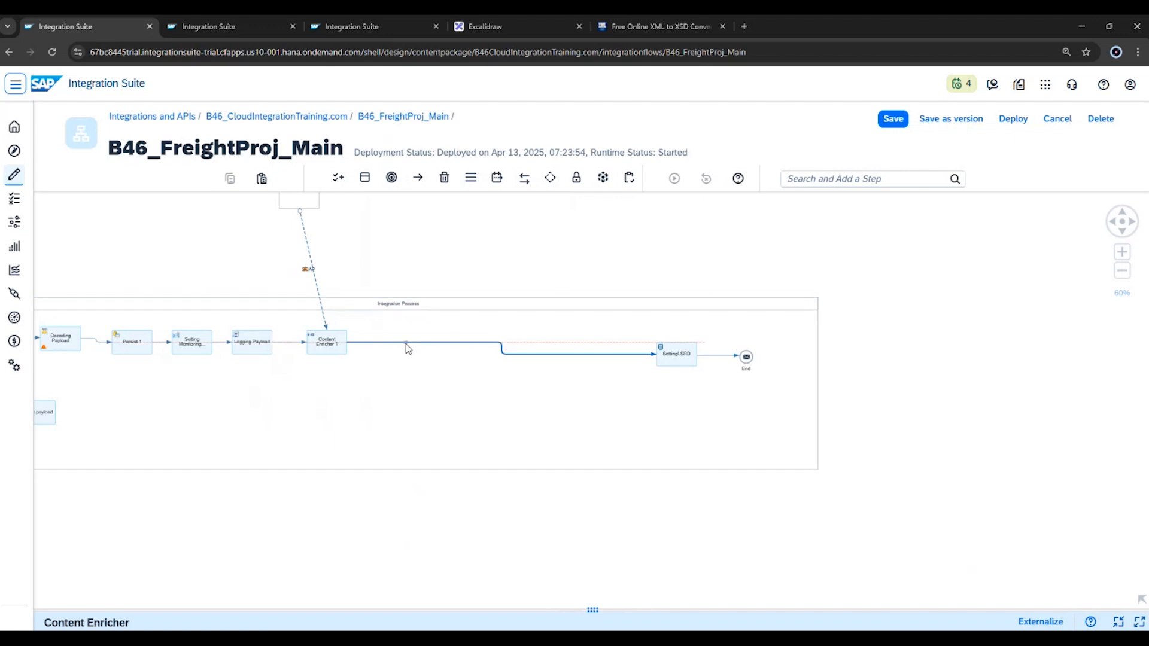
click(407, 348)
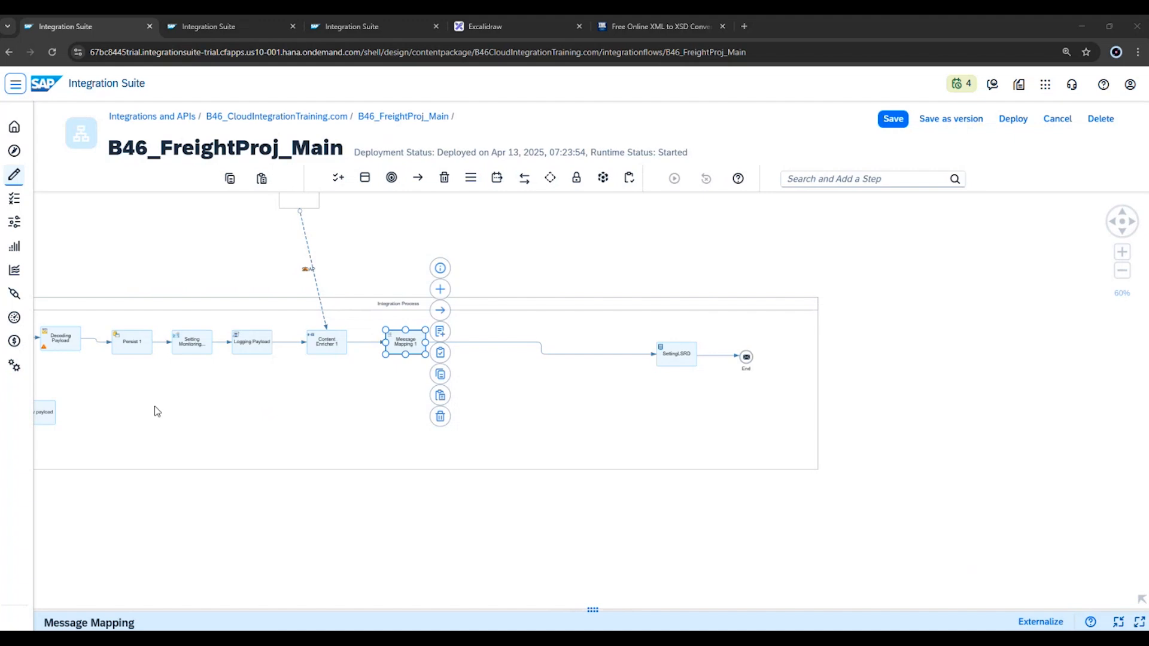
Create a new message mapping named MM_B46_IssueMapping for the Message Mapping 1 step.
double_click(413, 349)
click(147, 451)
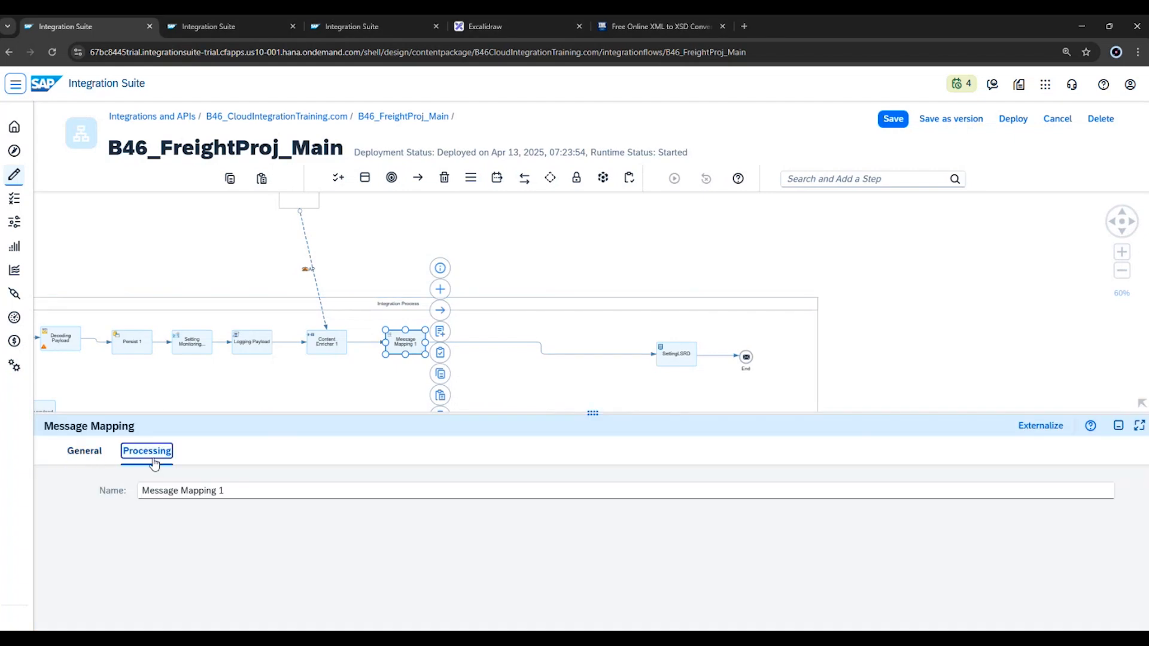
click(441, 333)
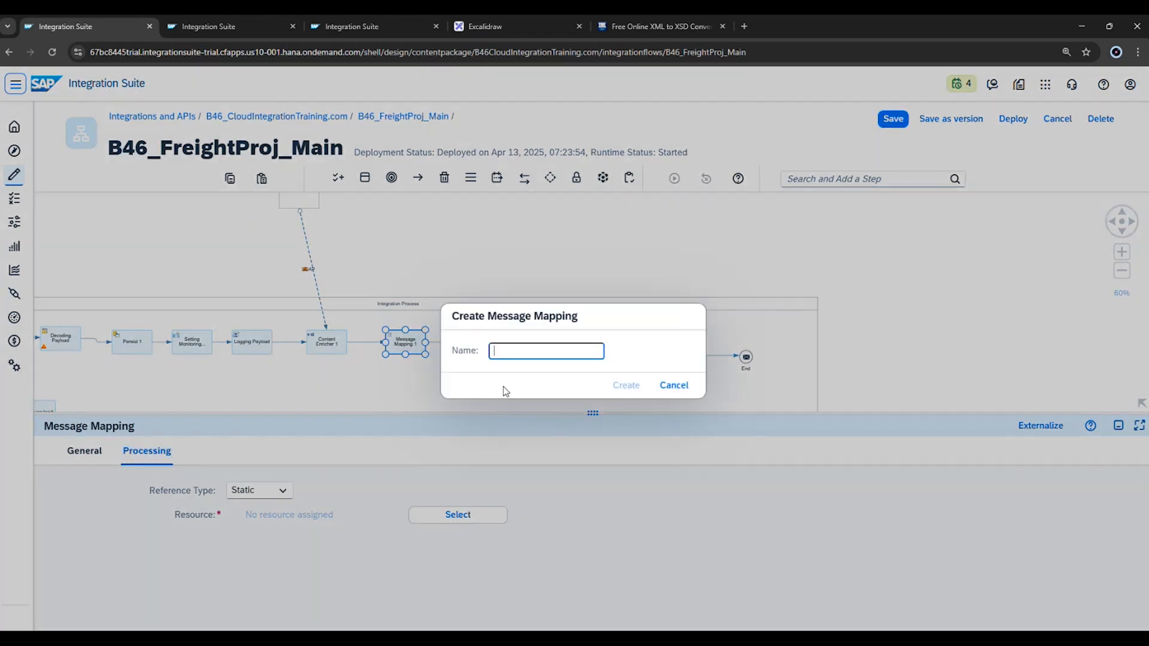
text(MM_B46_IssueMap)
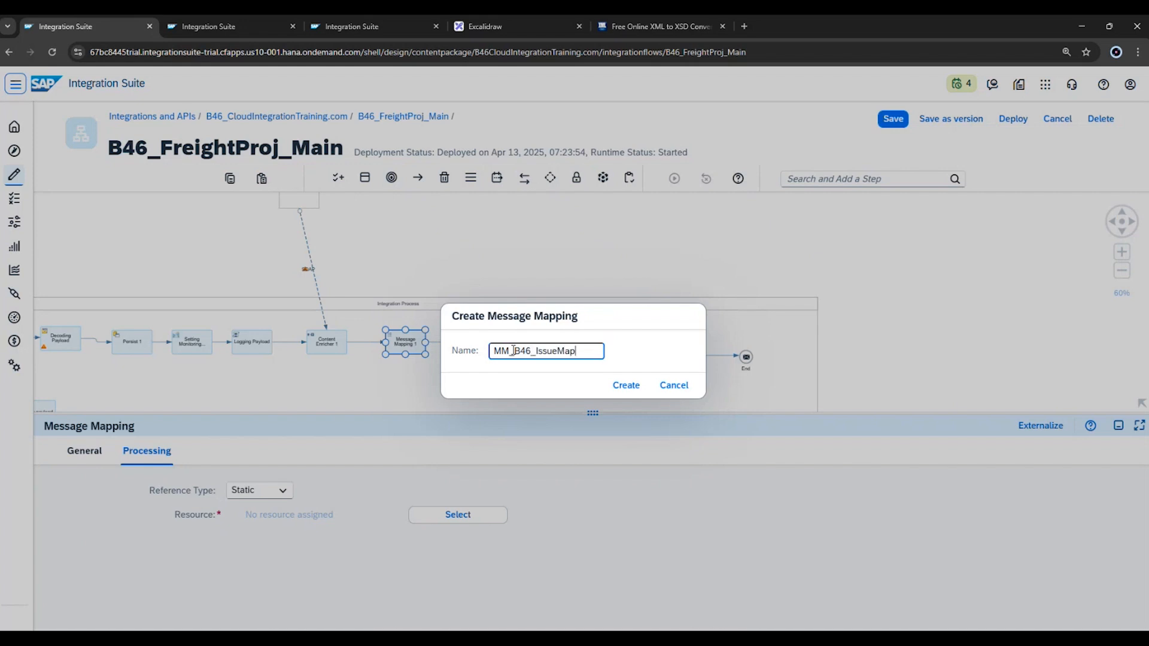
text(ping)
click(627, 387)
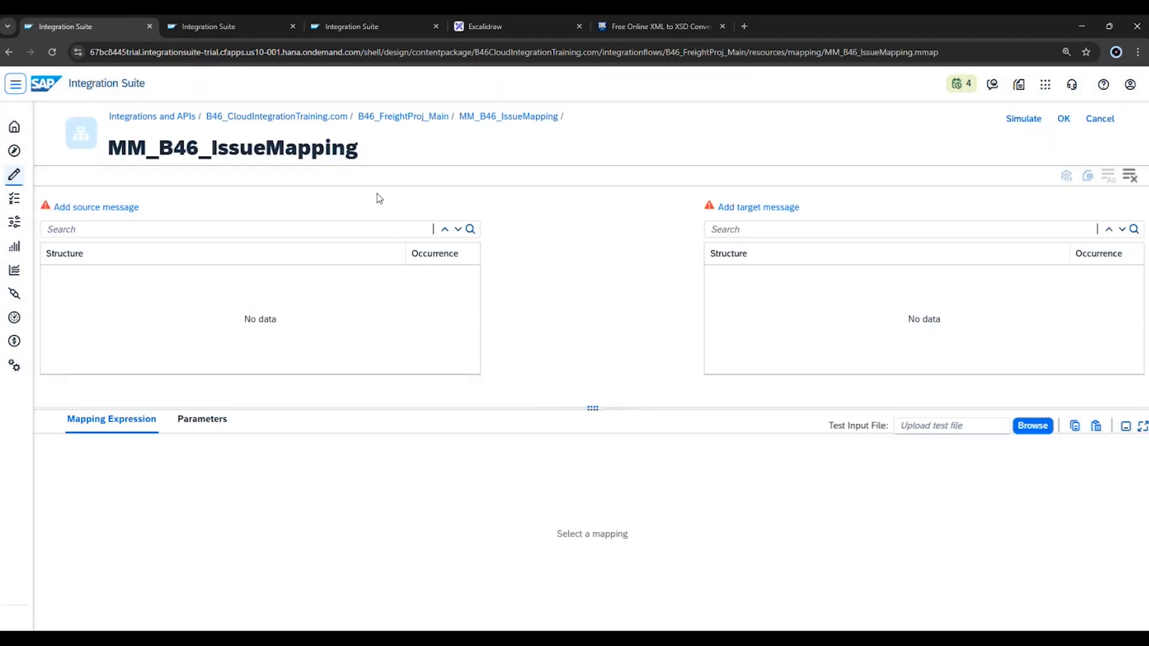
Set the mapping's source message to the Orders element of the local B46_SourceSchema.xsd.
click(119, 209)
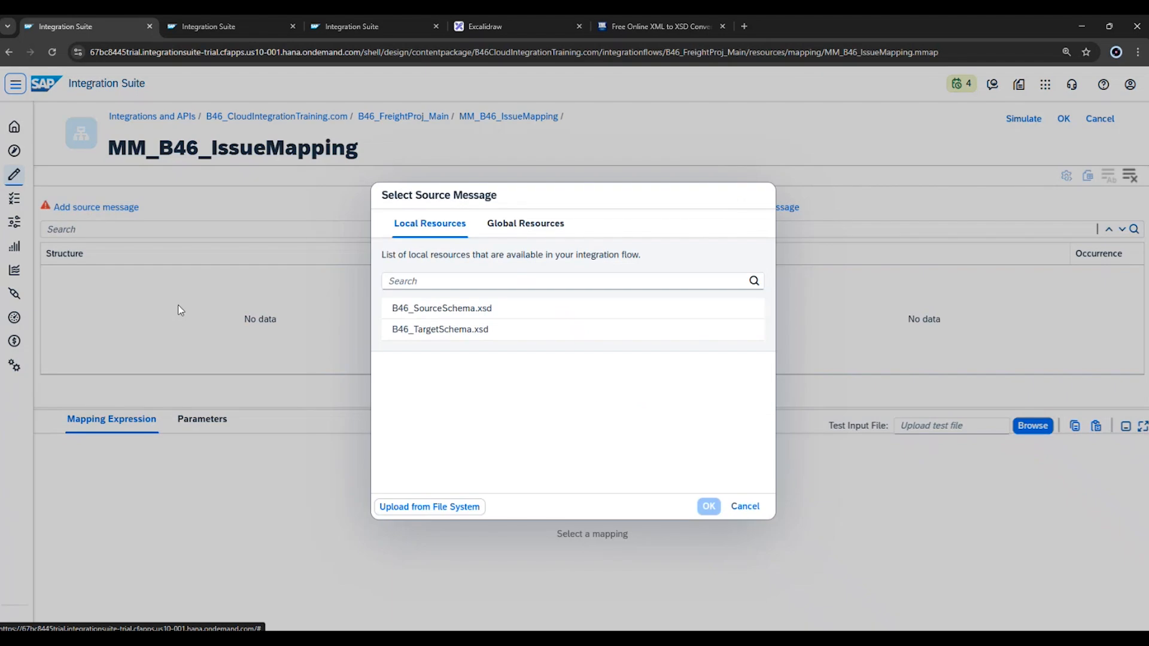
click(431, 317)
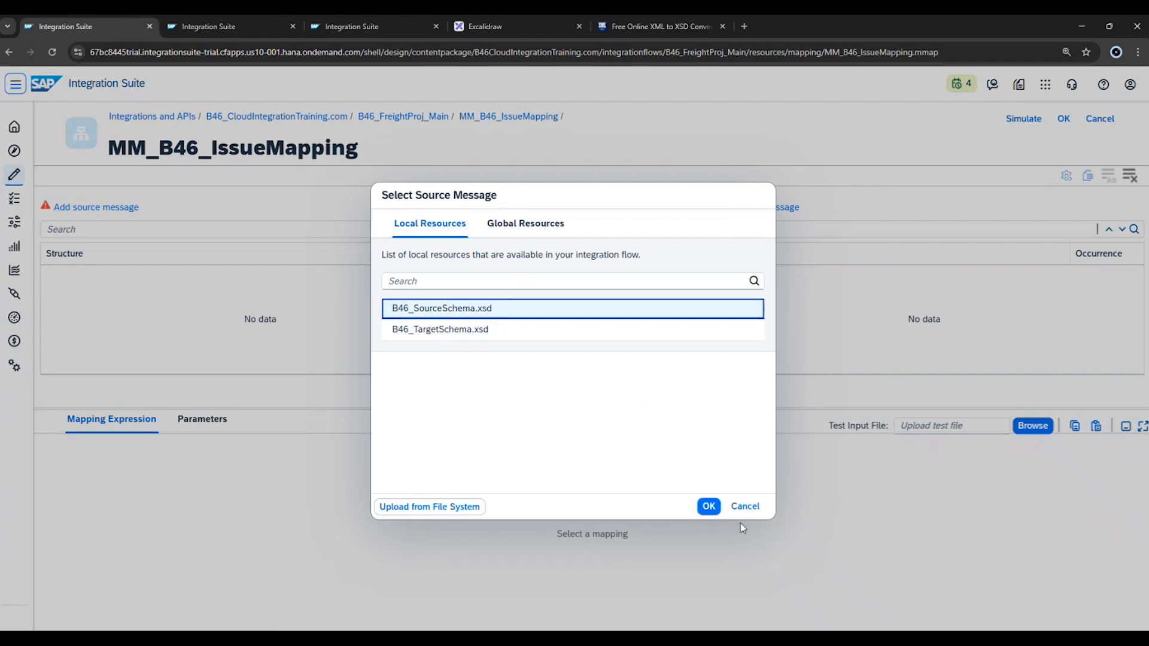
click(708, 506)
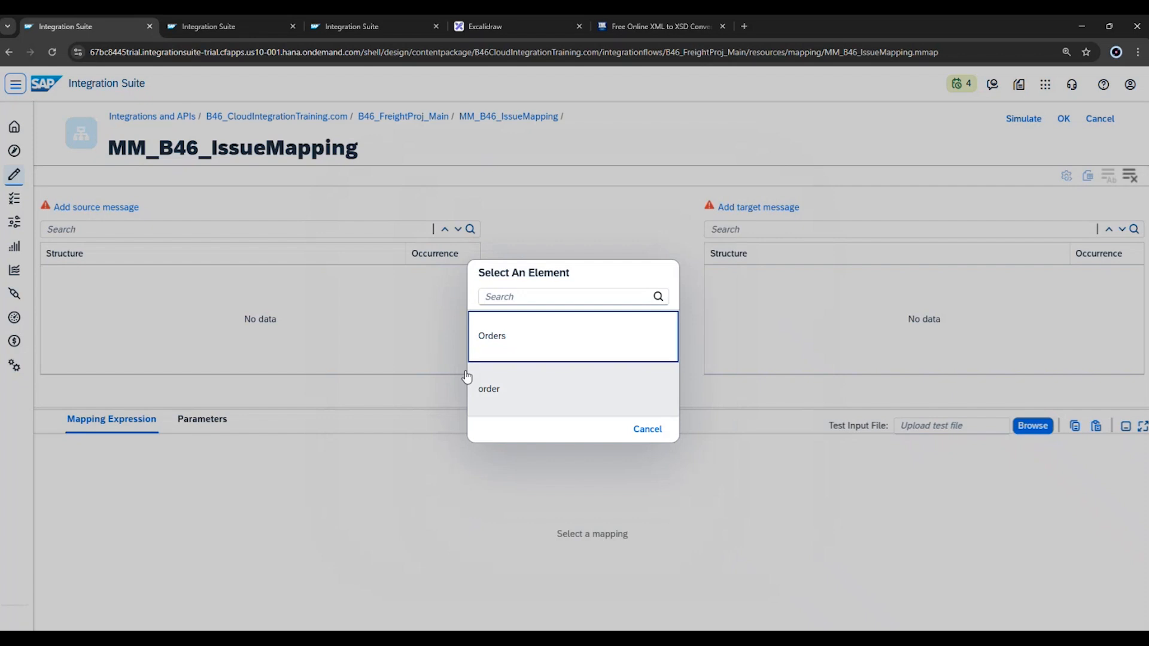
click(502, 341)
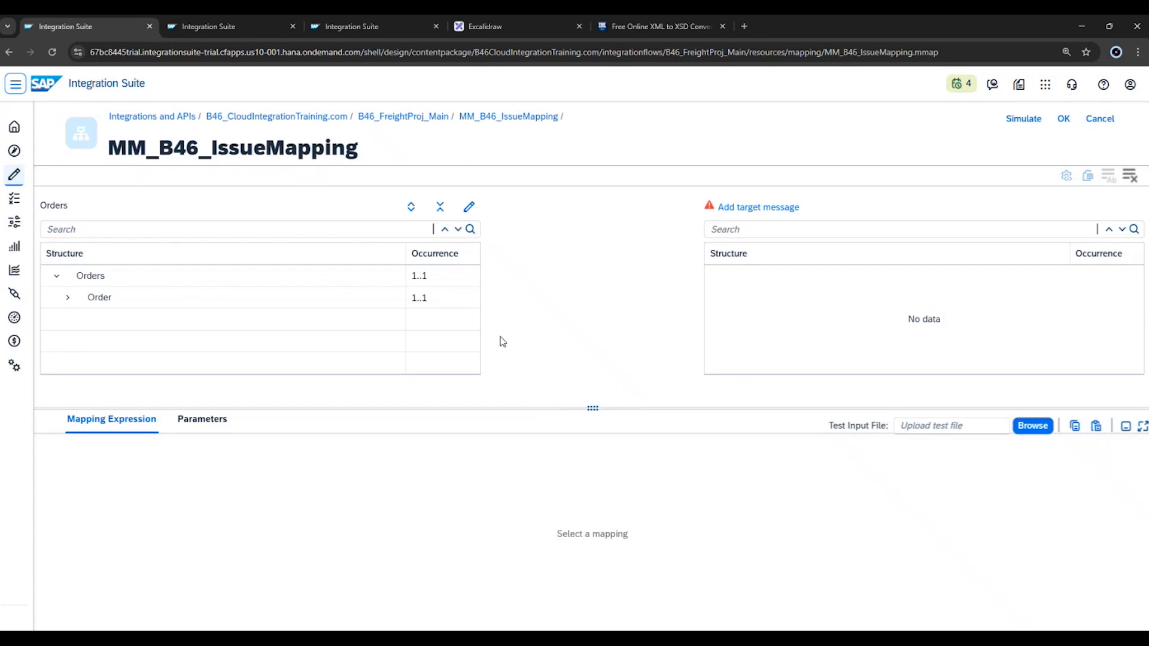
Edit the source messages and add the order element of B46_SourceSchema.xsd as a second source message.
click(469, 208)
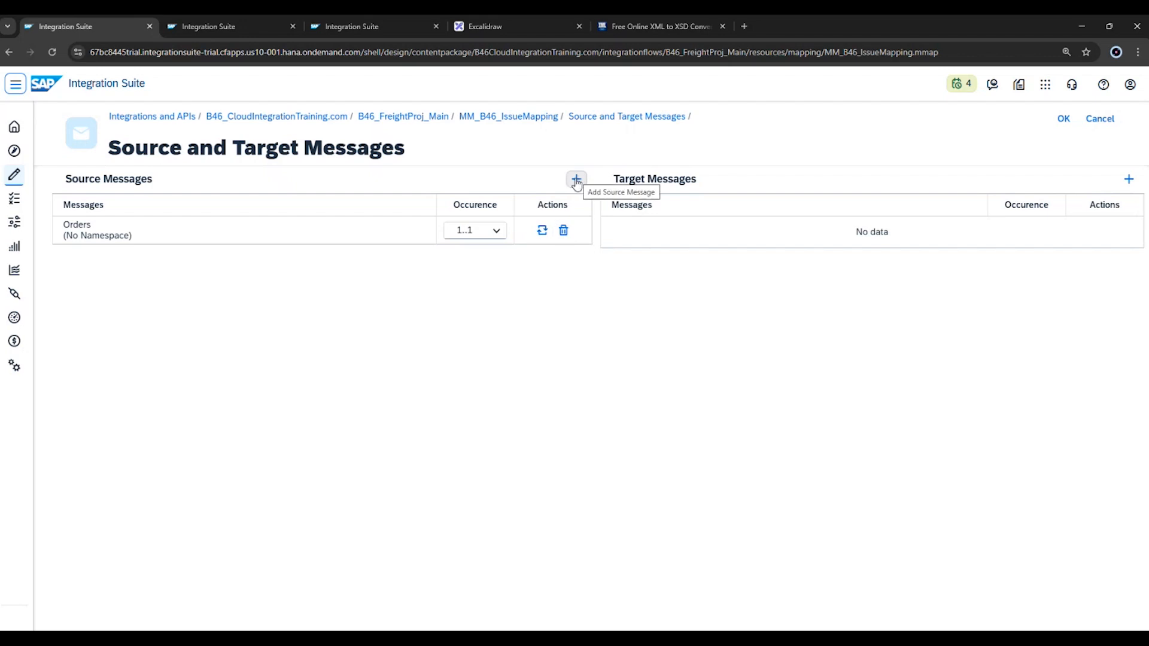
click(577, 180)
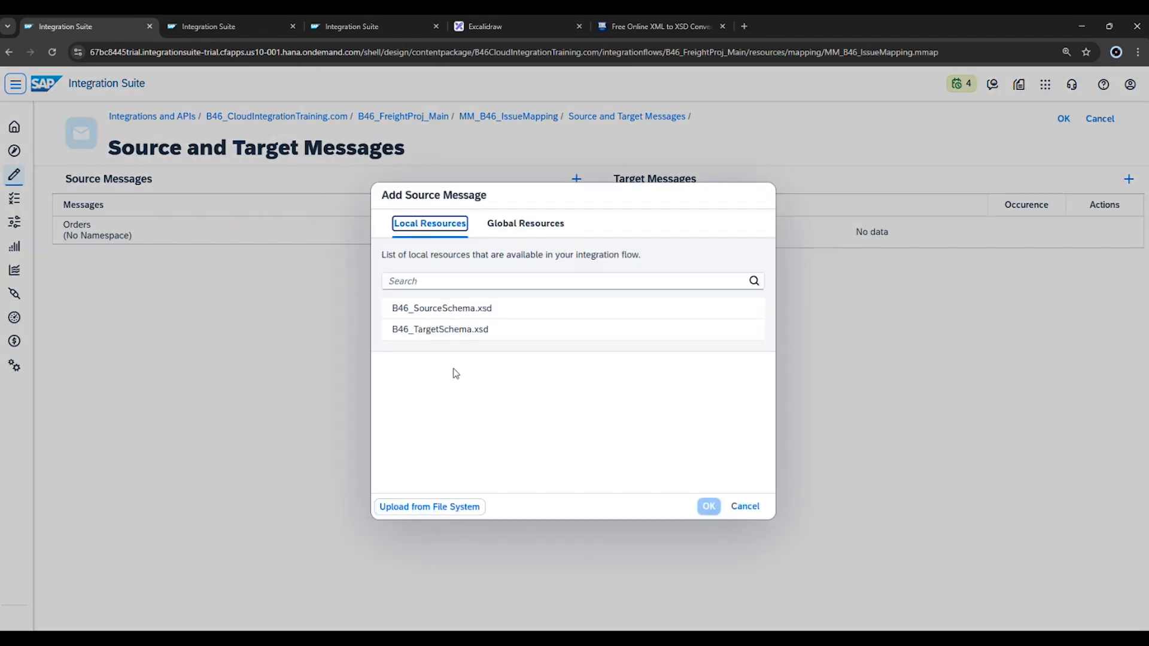
click(462, 318)
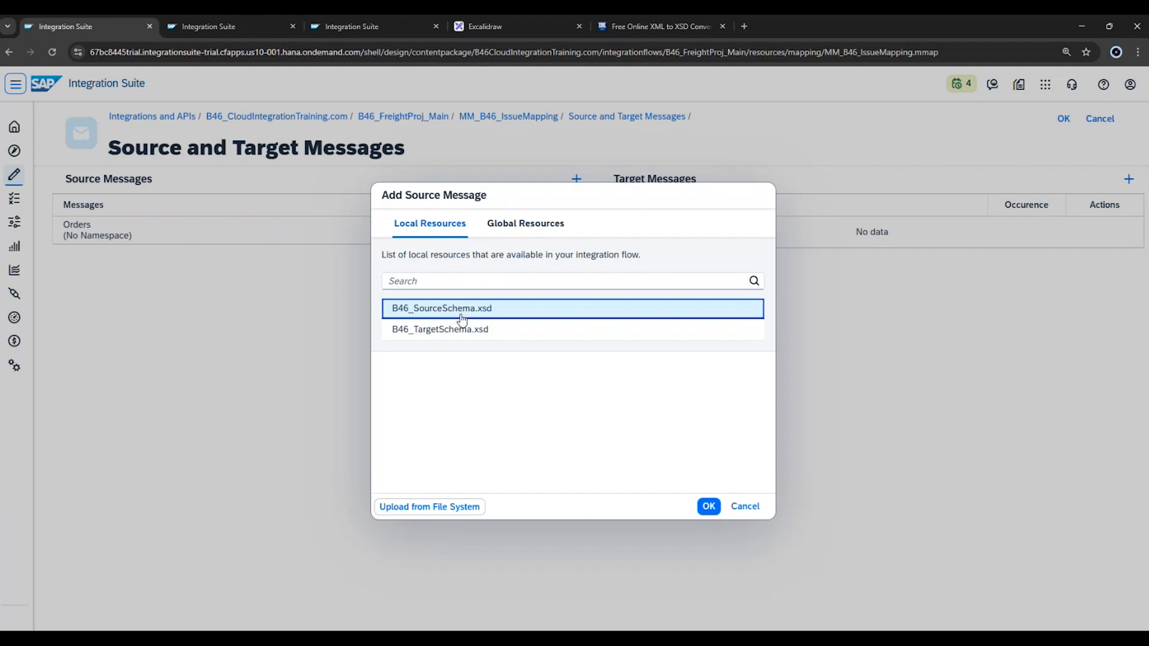
click(709, 506)
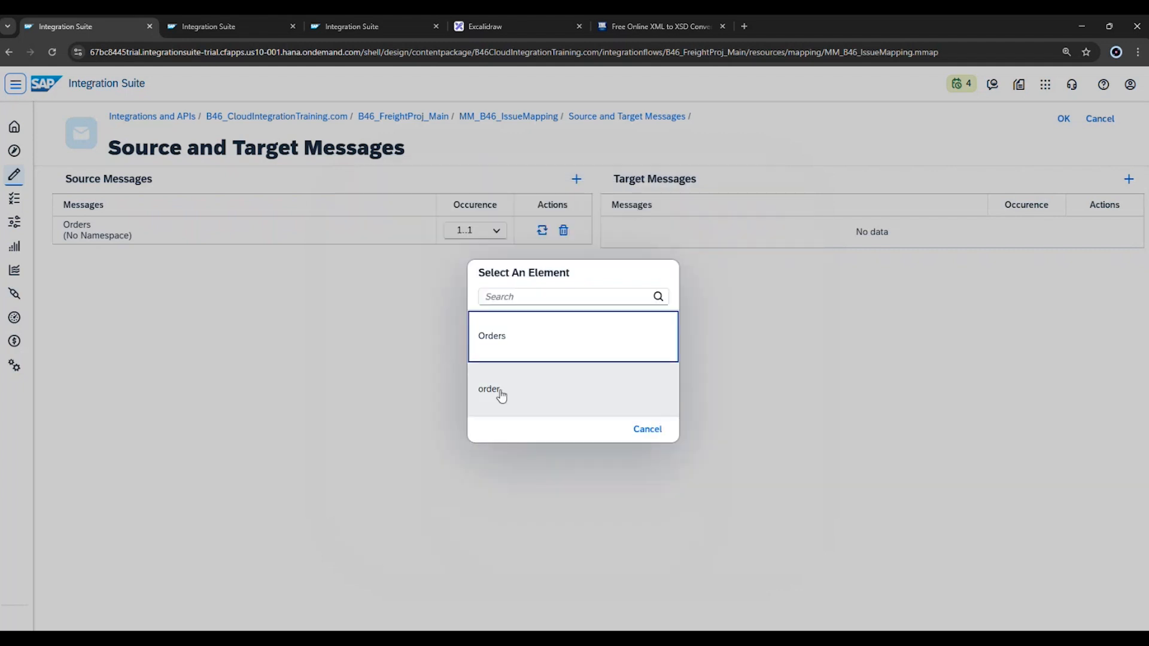
click(501, 395)
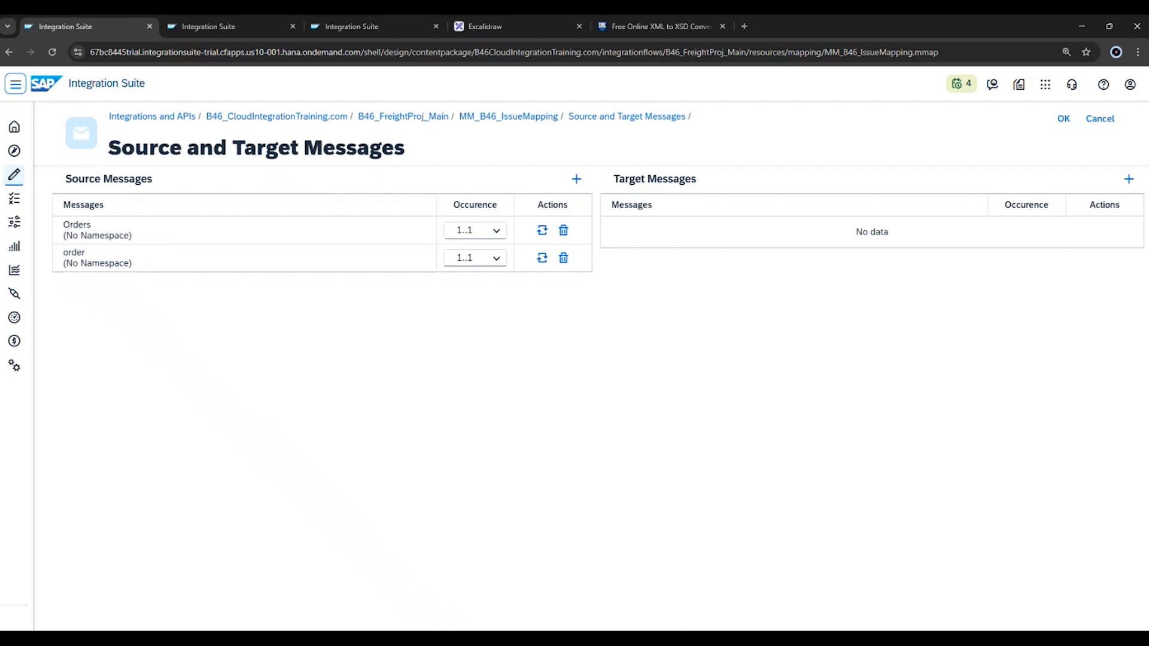
Switch to Notepad to examine the multimap XML payload with its two messages, and return to Chrome.
key(alt+Tab)
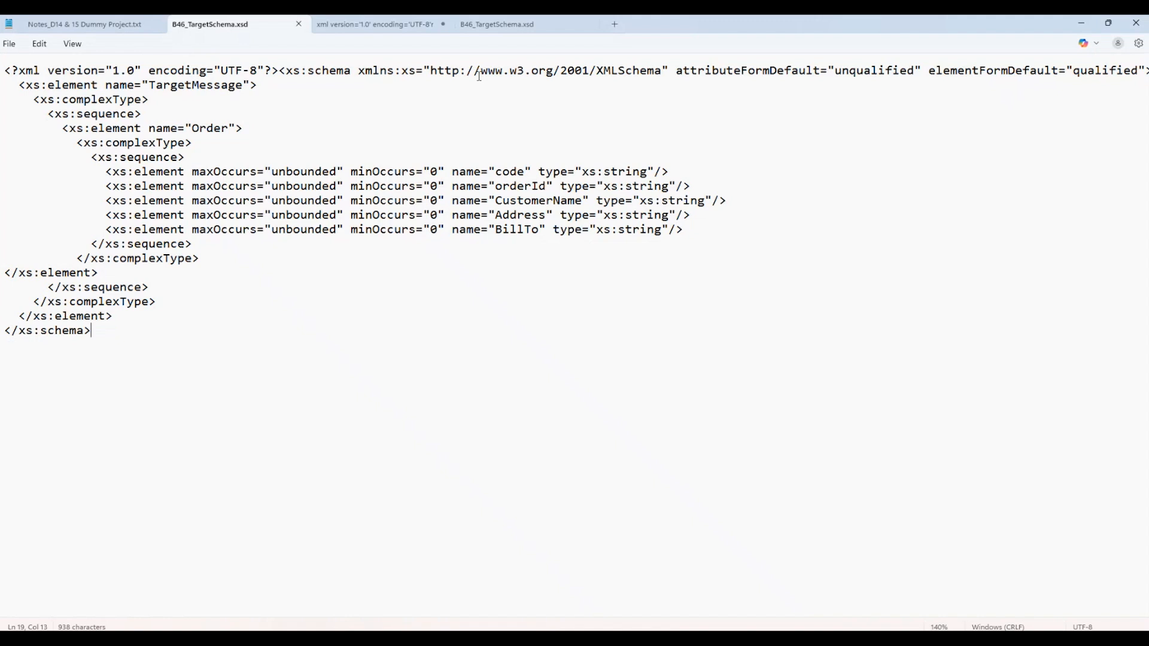
click(396, 22)
click(441, 261)
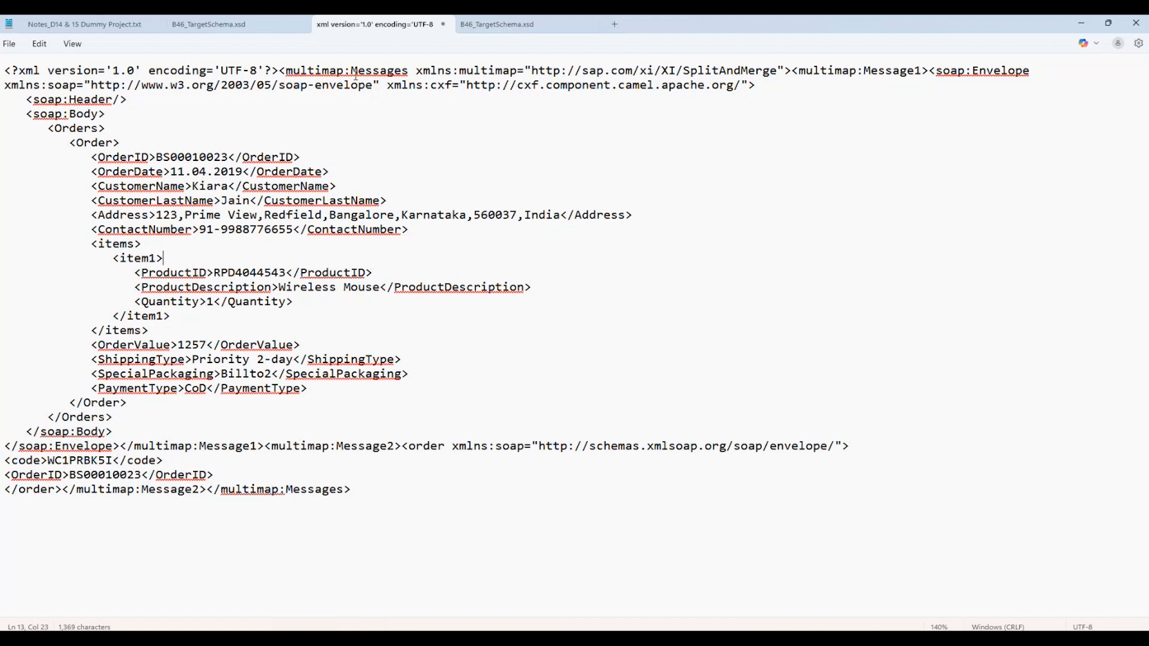
click(1081, 23)
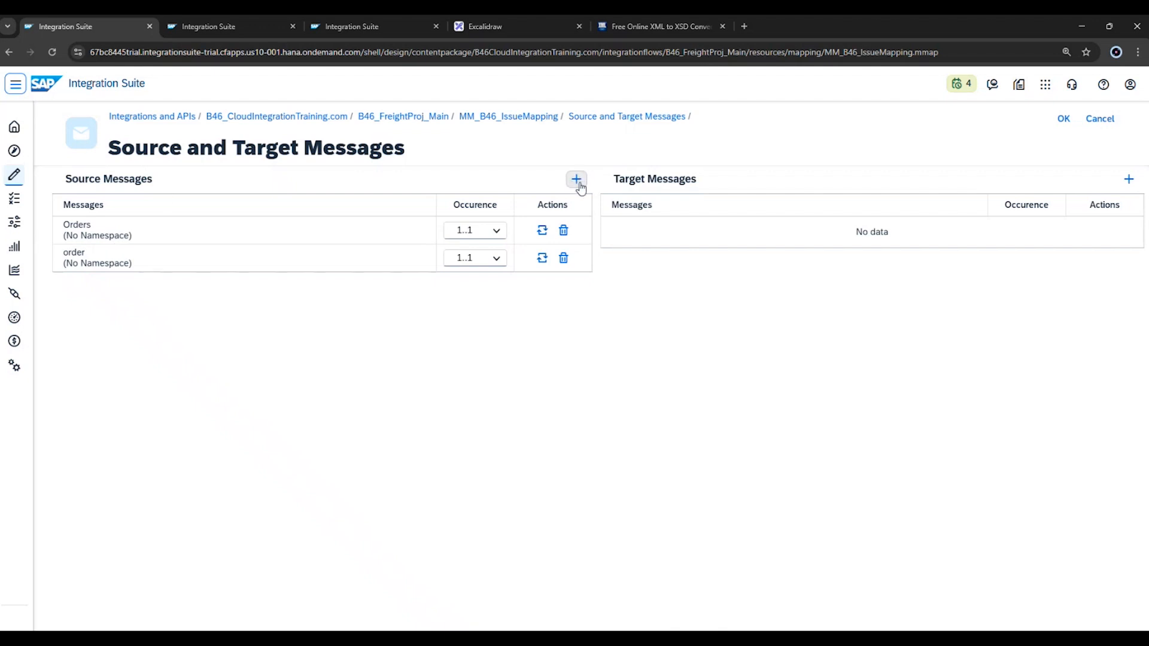
Add the local B46_TargetSchema.xsd as the target message and confirm the source and target message definitions.
click(1128, 180)
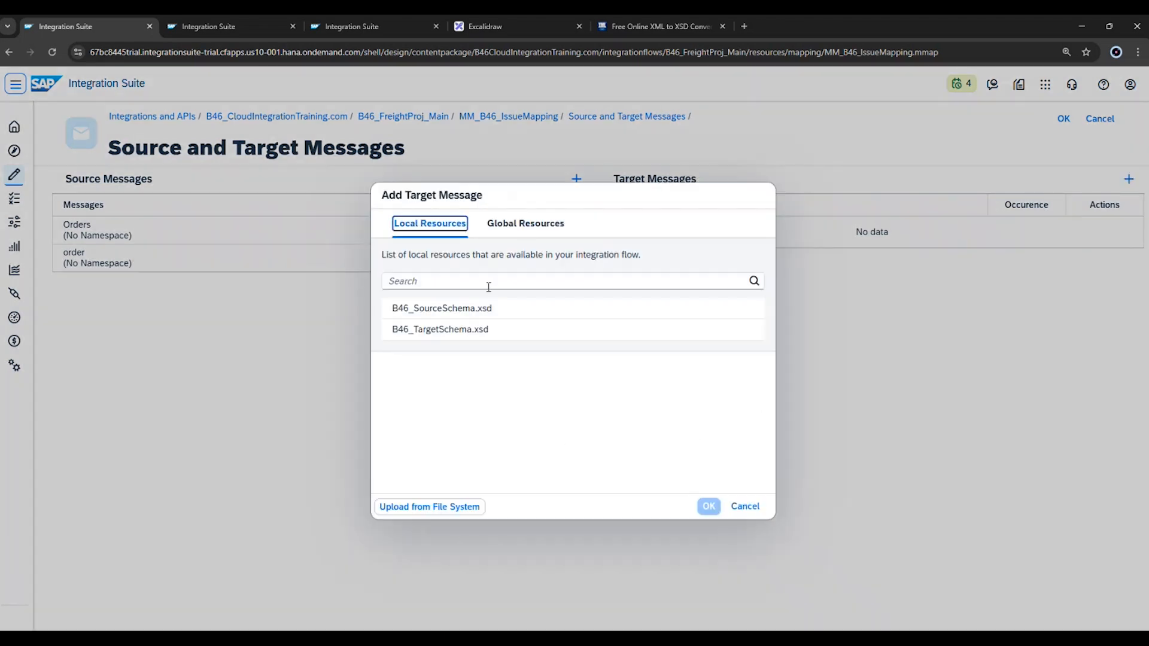
click(441, 333)
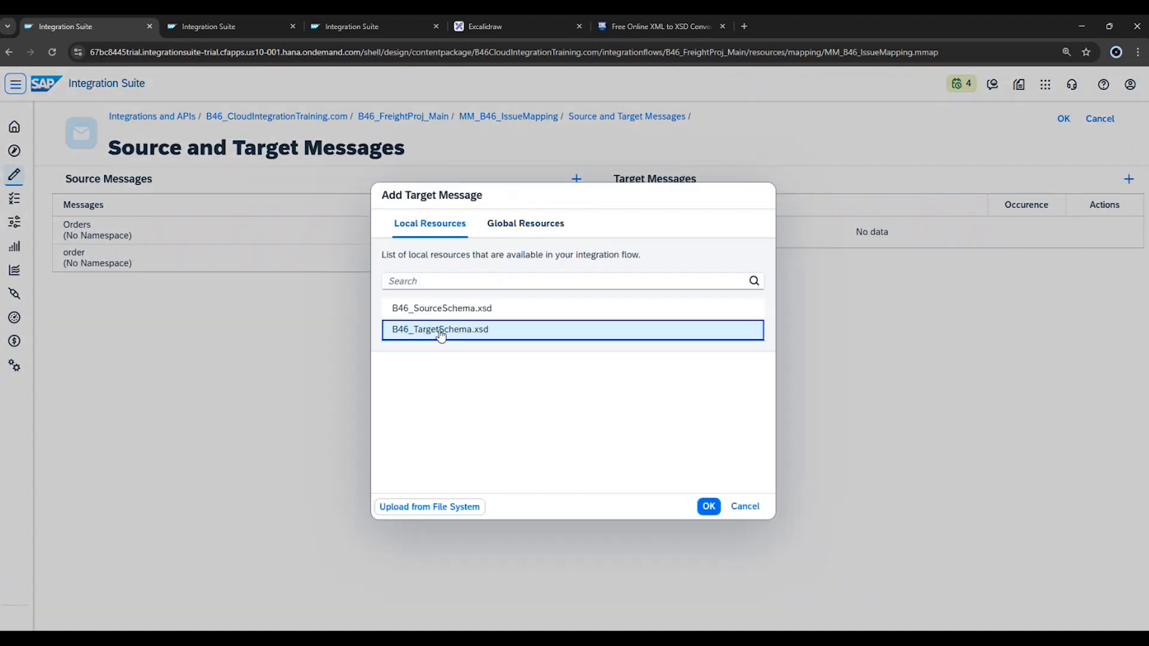
click(710, 508)
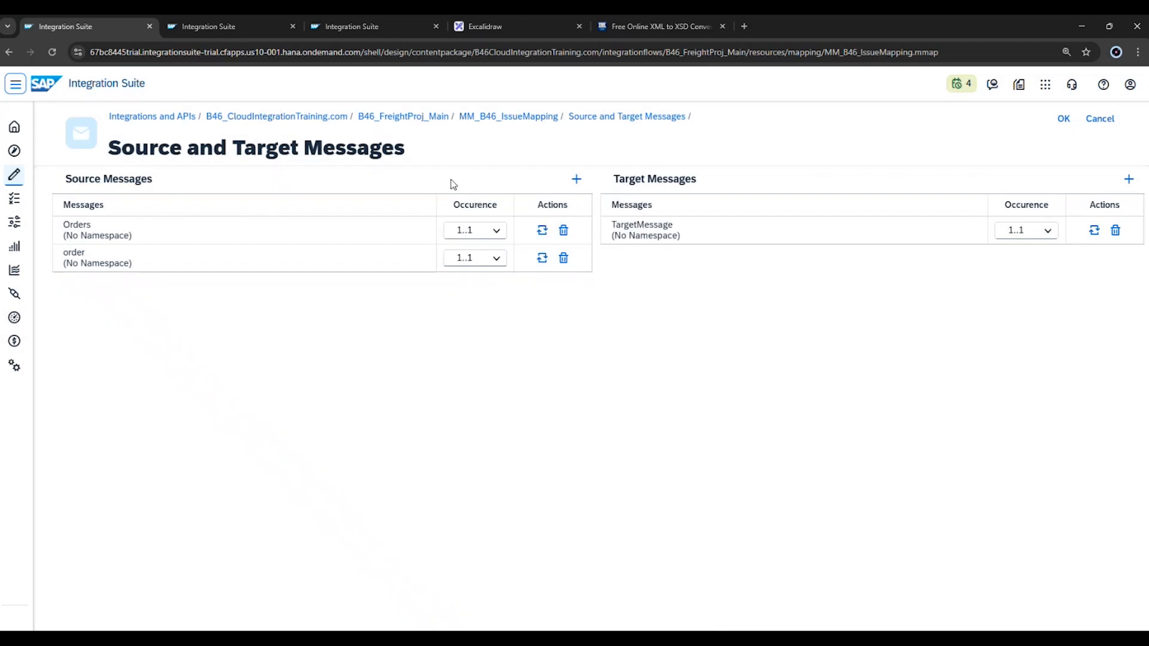
click(1063, 119)
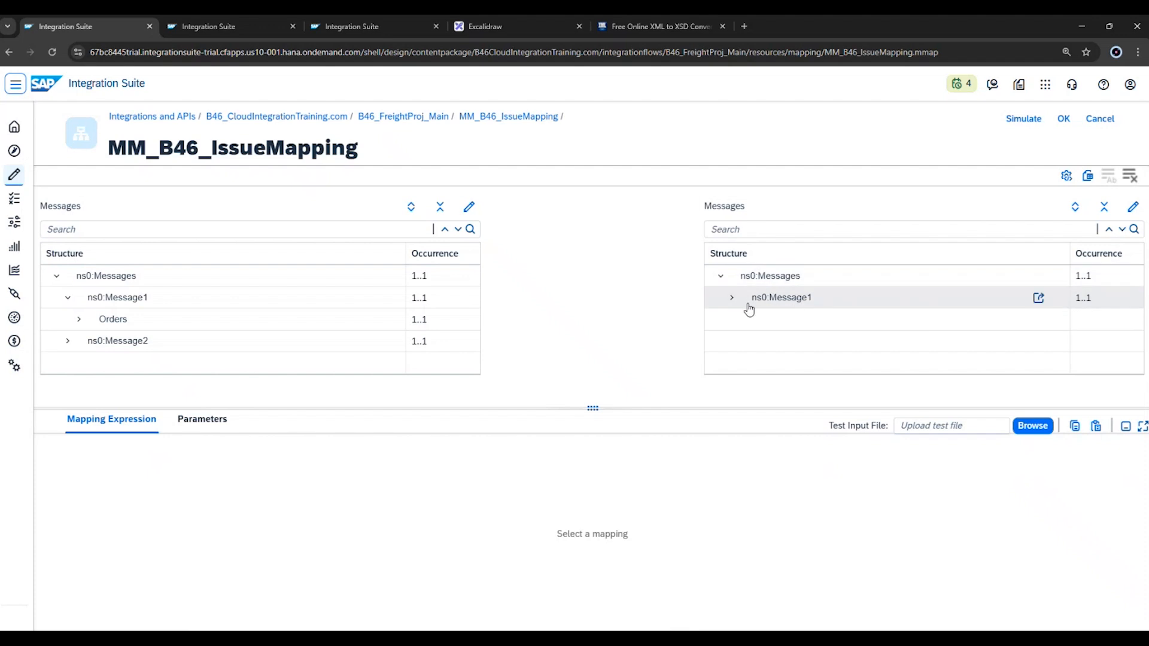
Expand the target structure through TargetMessage to the fields of Order and enlarge the structure area.
click(731, 297)
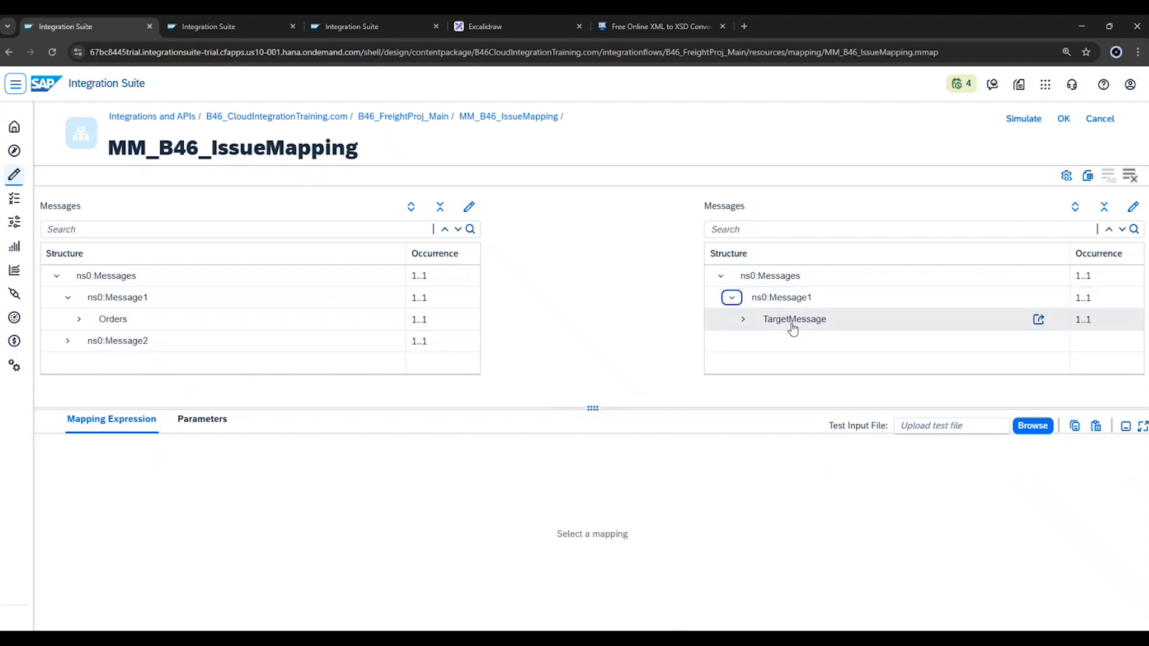
click(743, 320)
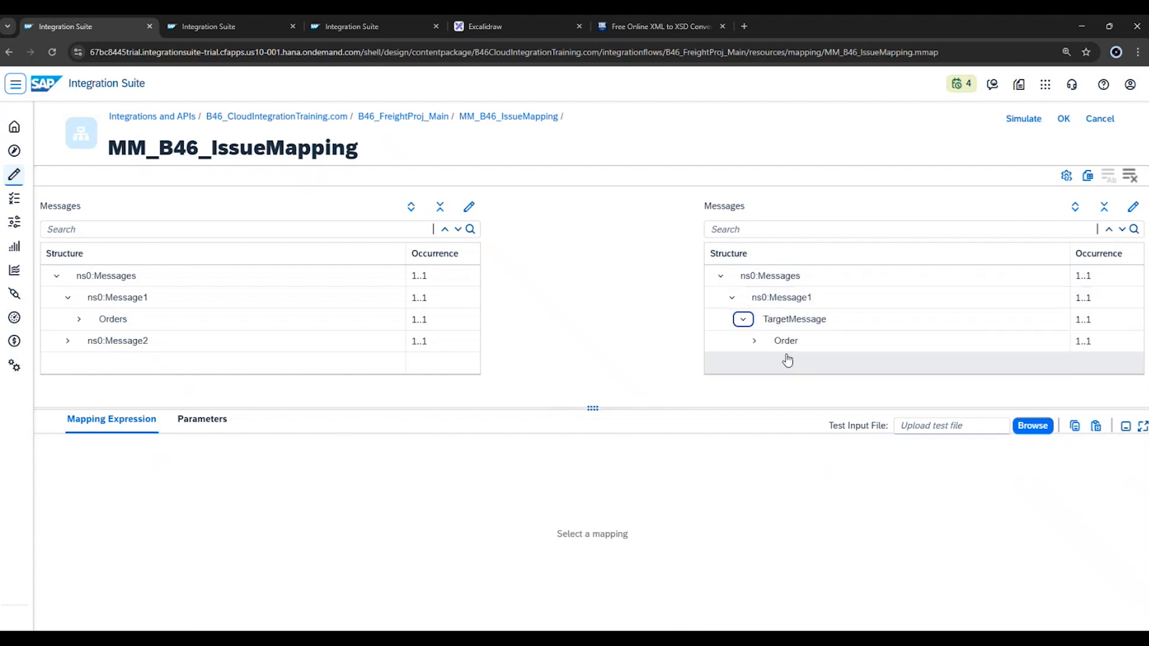
click(754, 341)
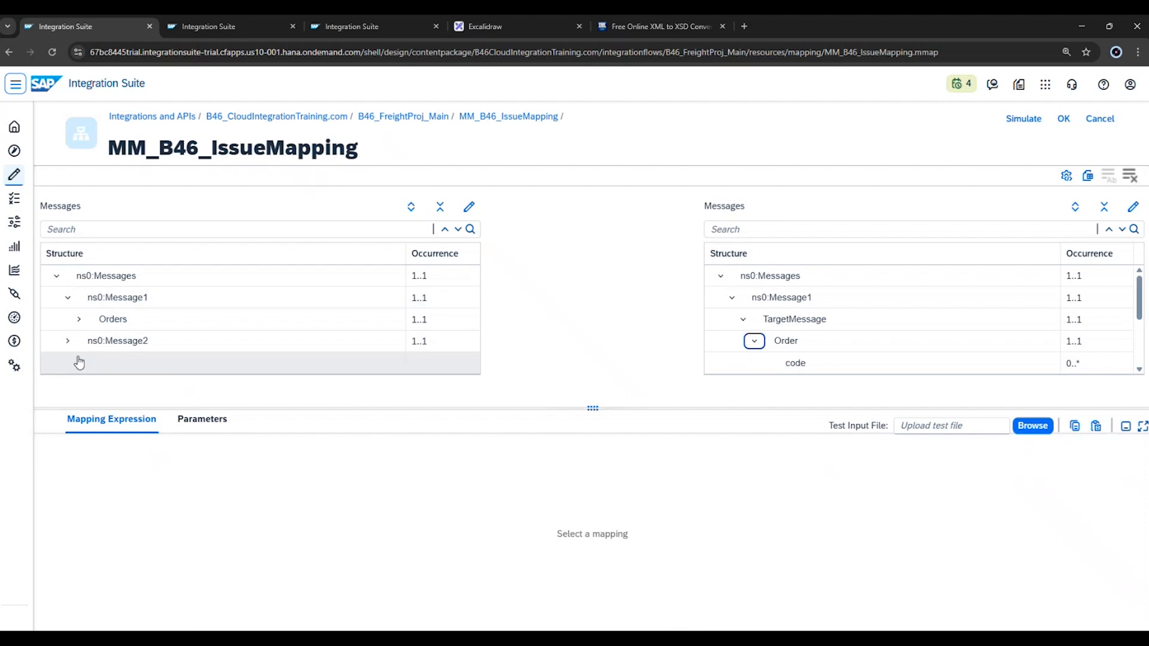
drag(586, 428, 539, 578)
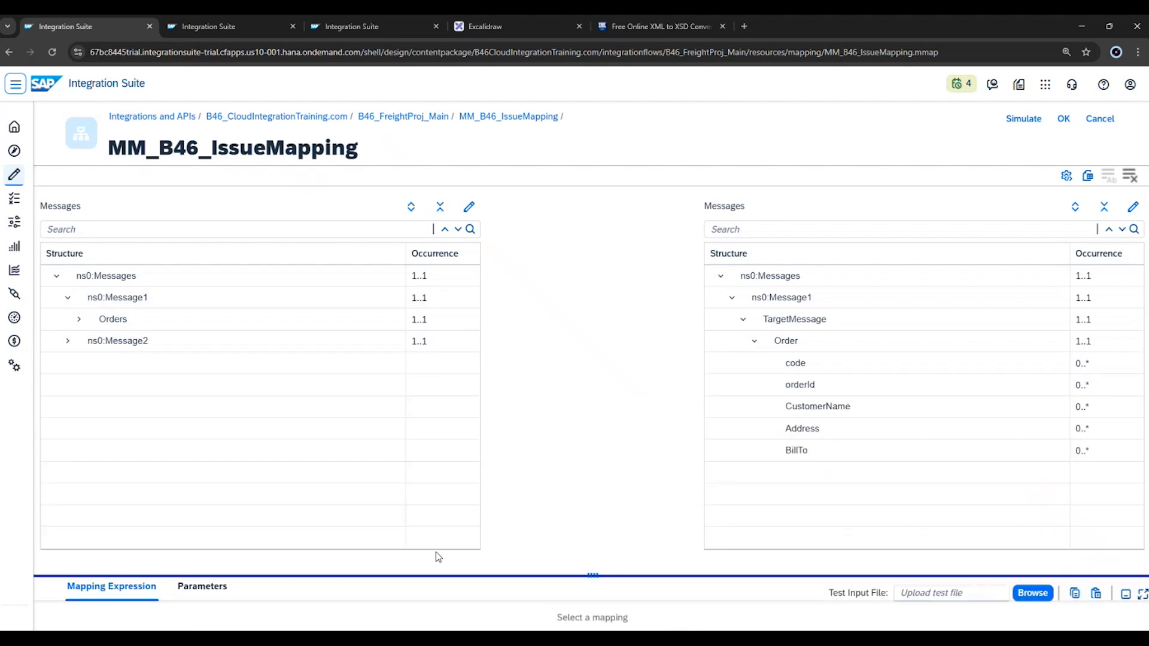
Expand Orders and its Order node in the source structure and capture a screenshot of the Message1 tree.
click(79, 319)
click(91, 342)
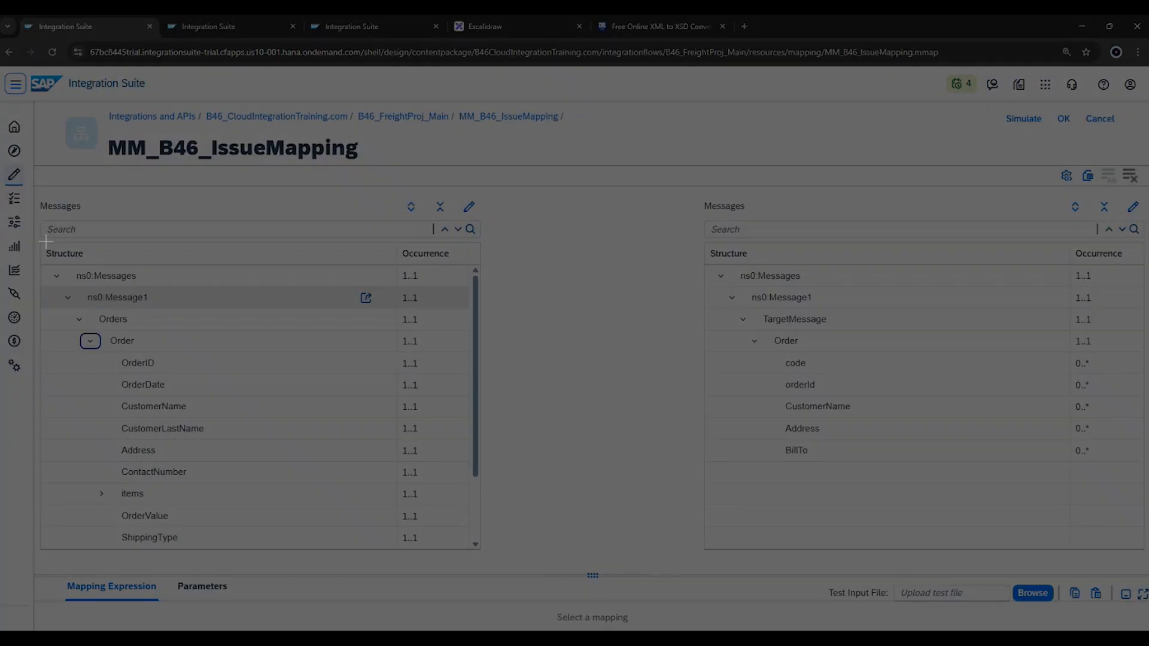
drag(34, 259, 319, 552)
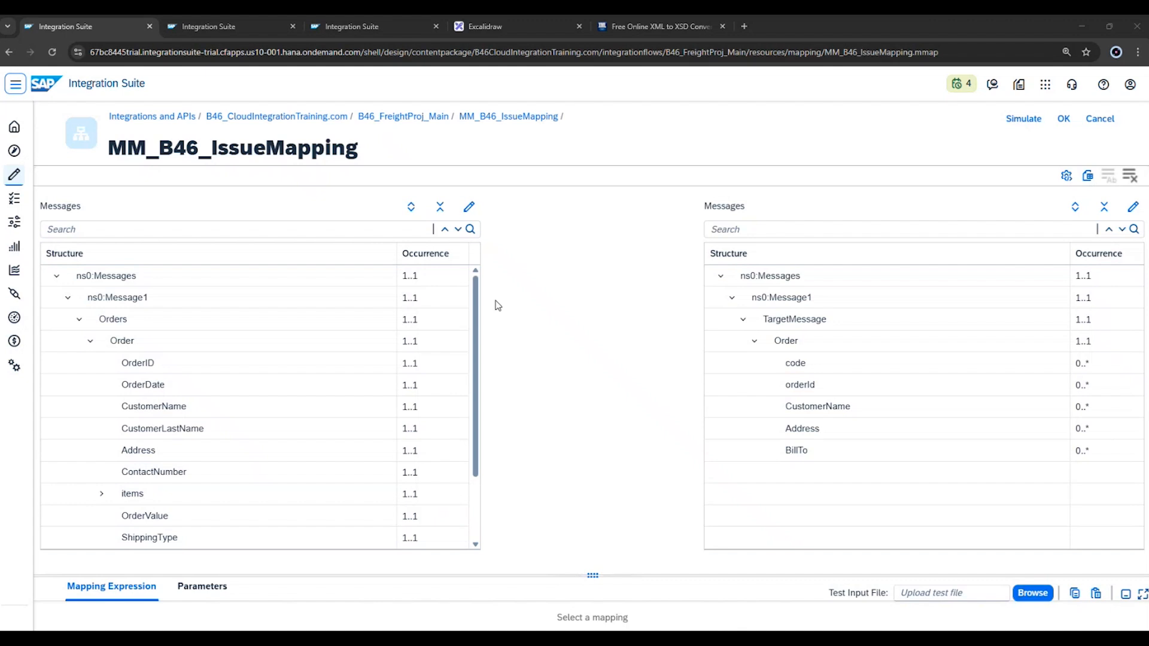
Switch to Excalidraw, paste the Message1 screenshot on an empty part of the canvas, and enlarge and reposition it.
click(508, 22)
scroll(415, 299, down, 10)
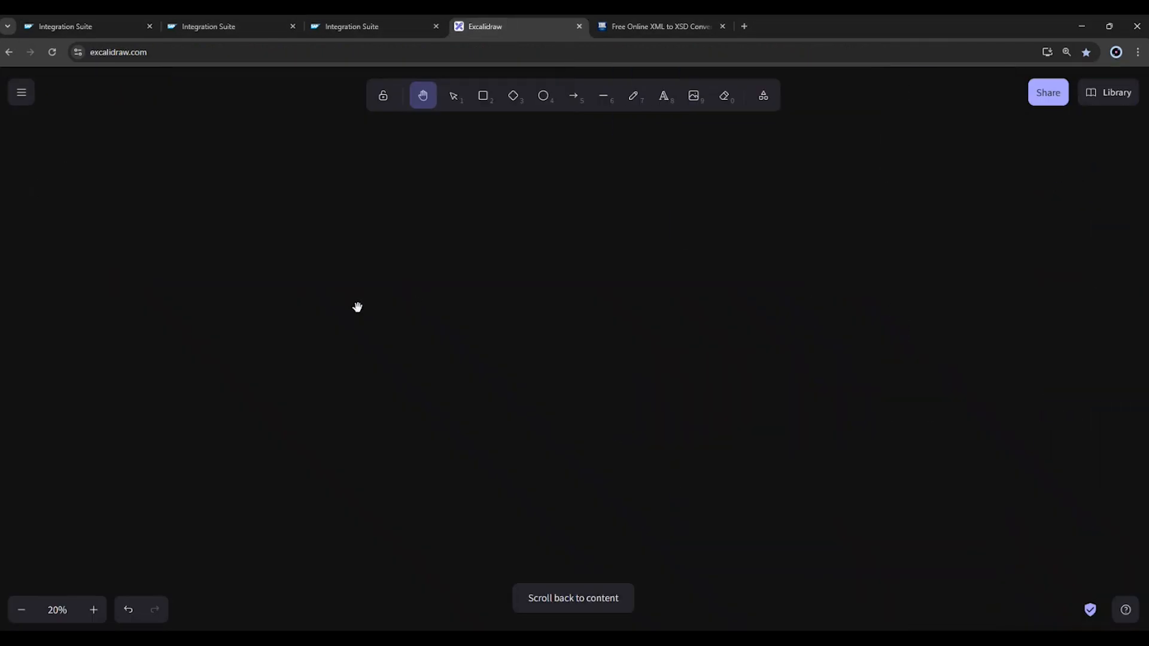
scroll(357, 307, up, 8)
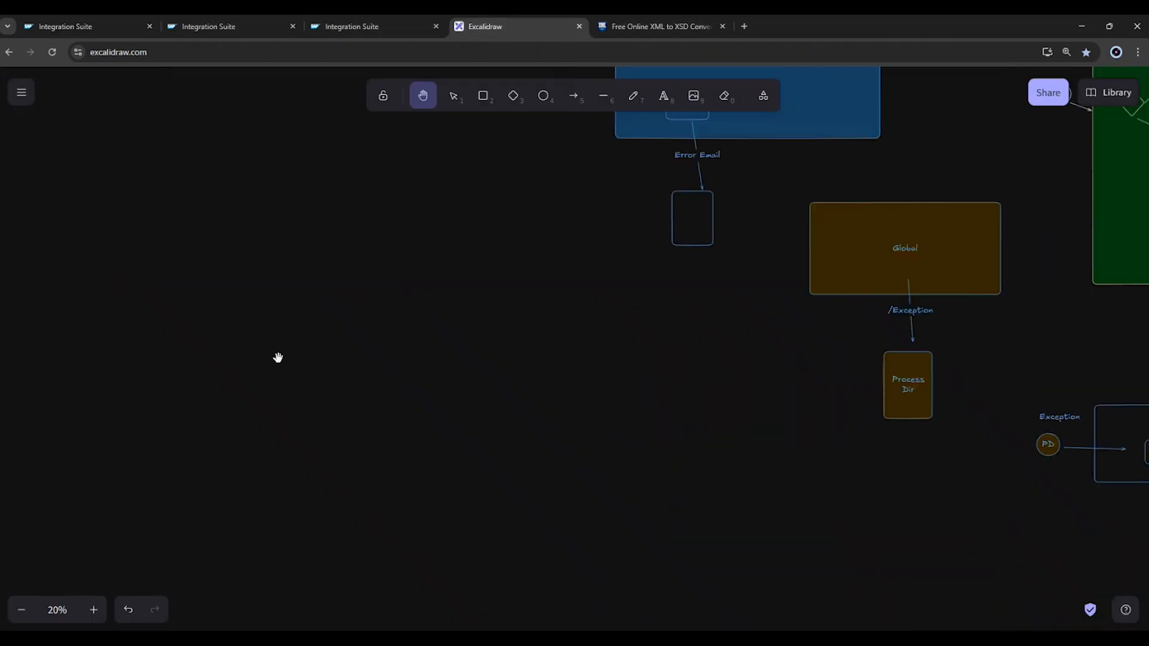
scroll(302, 352, down, 2)
key(ctrl+v)
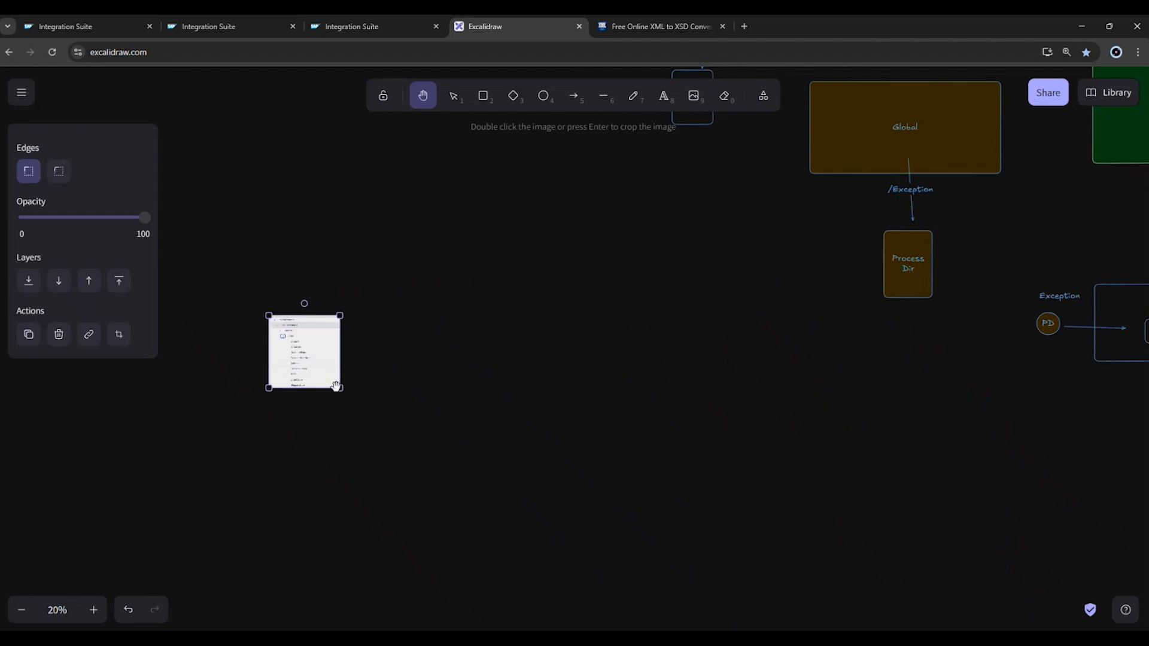
key(v)
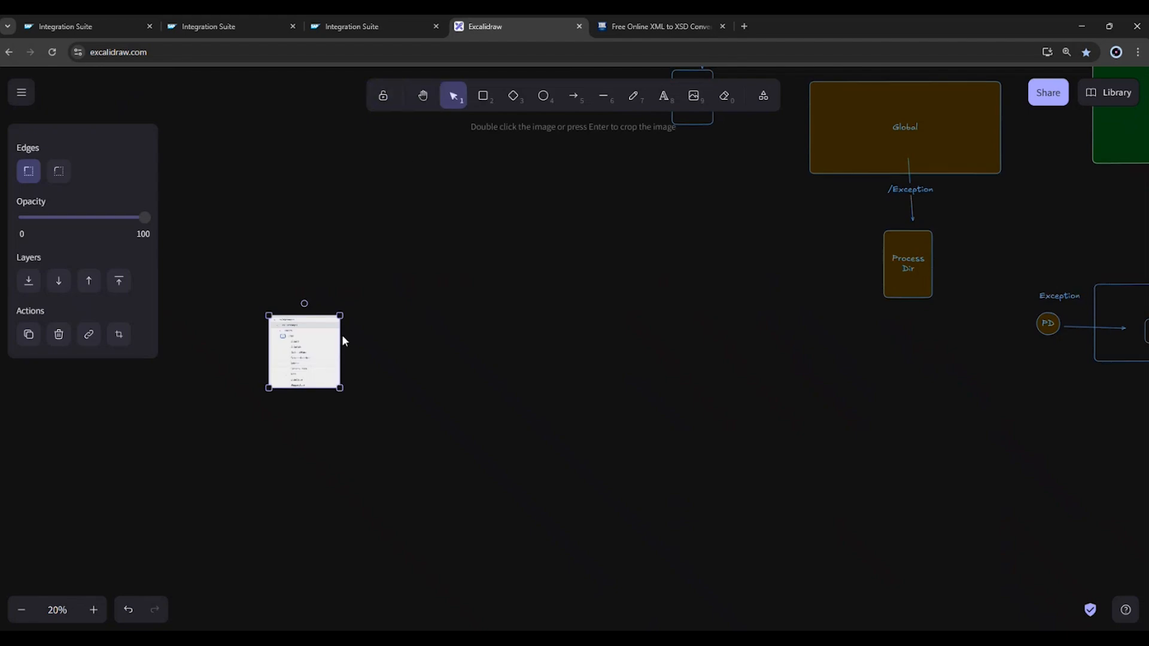
drag(340, 315, 531, 239)
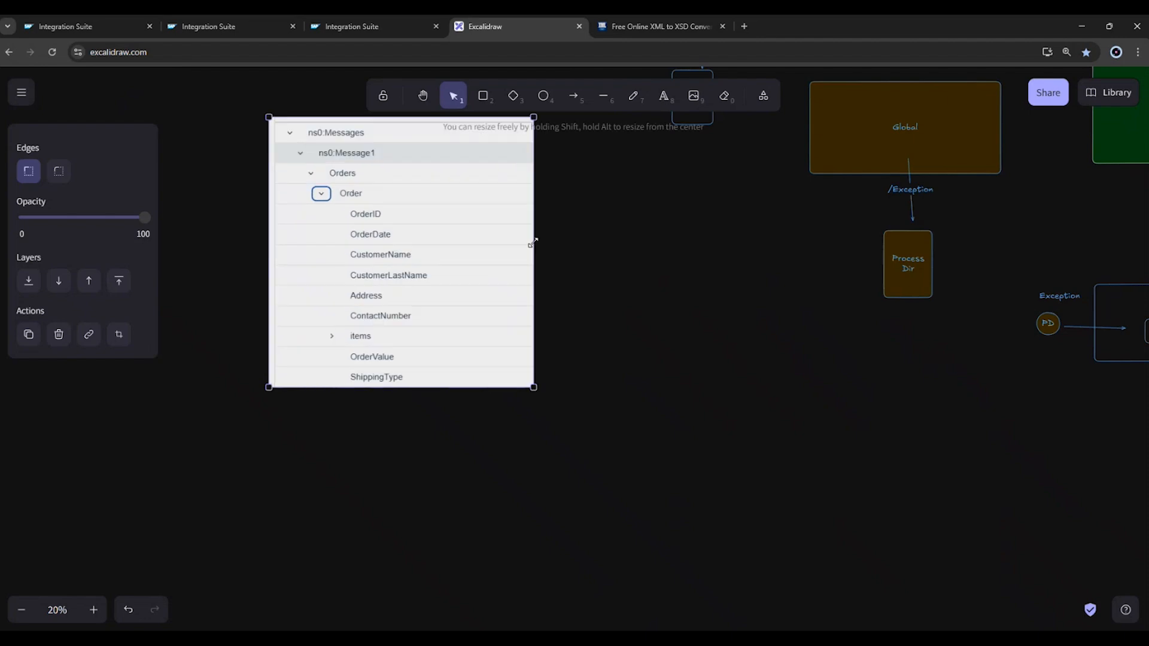
drag(364, 359, 278, 529)
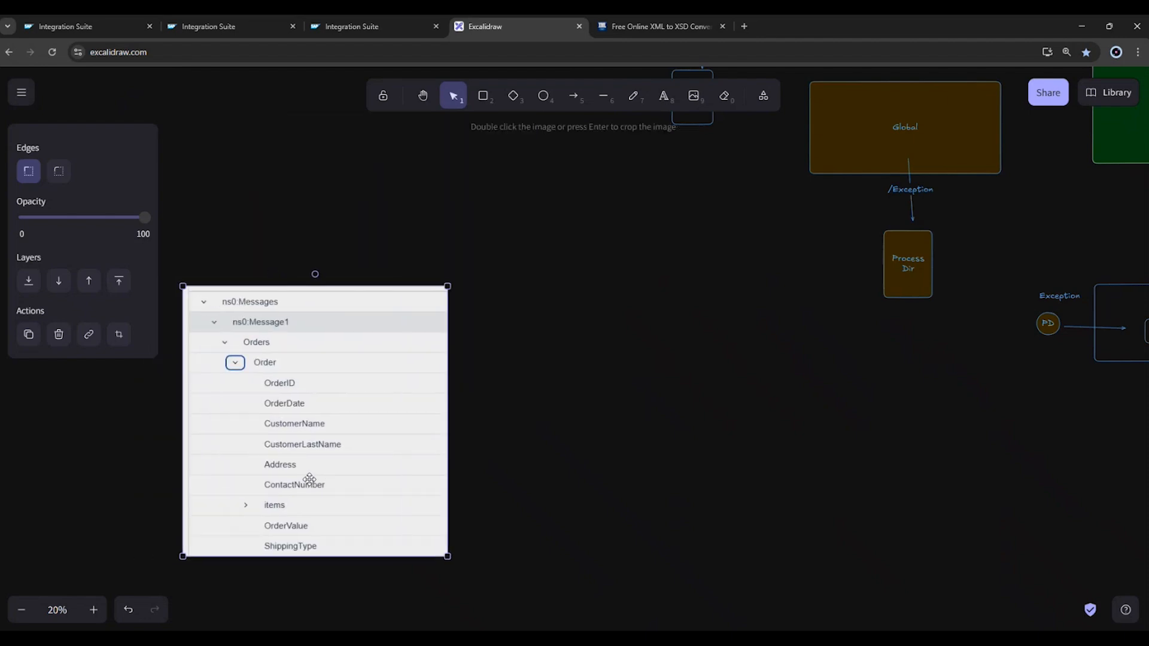
click(585, 469)
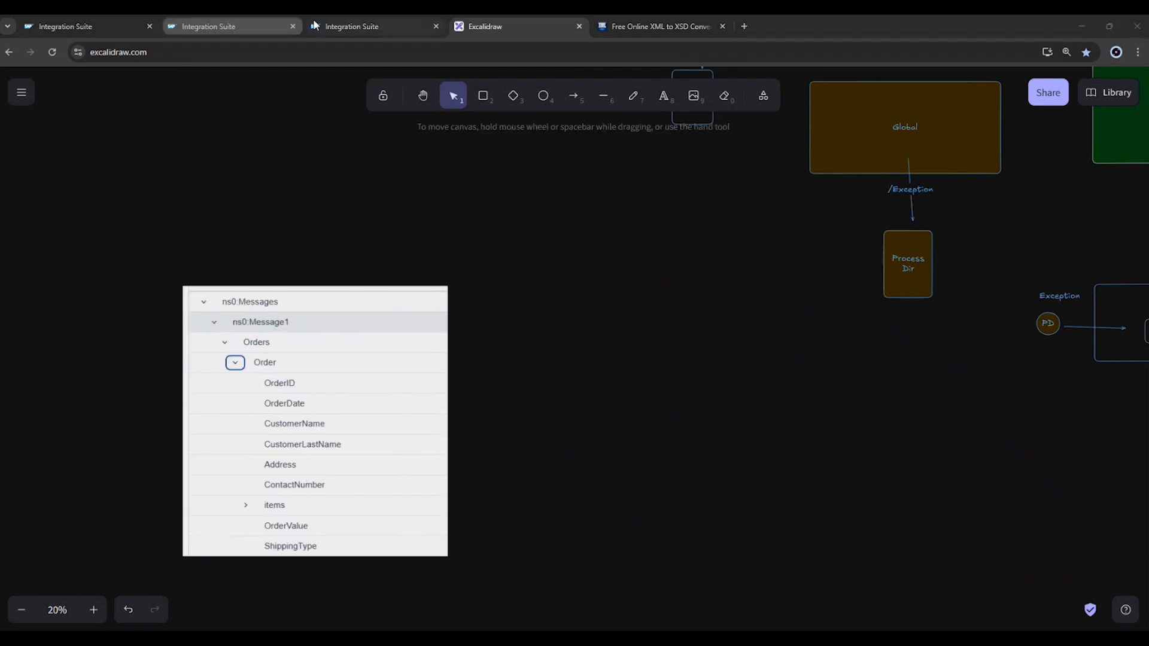
Return to MM_B46_IssueMapping, expand Message2 and its order node in the source structure, and capture a screenshot of that tree.
click(203, 29)
click(85, 27)
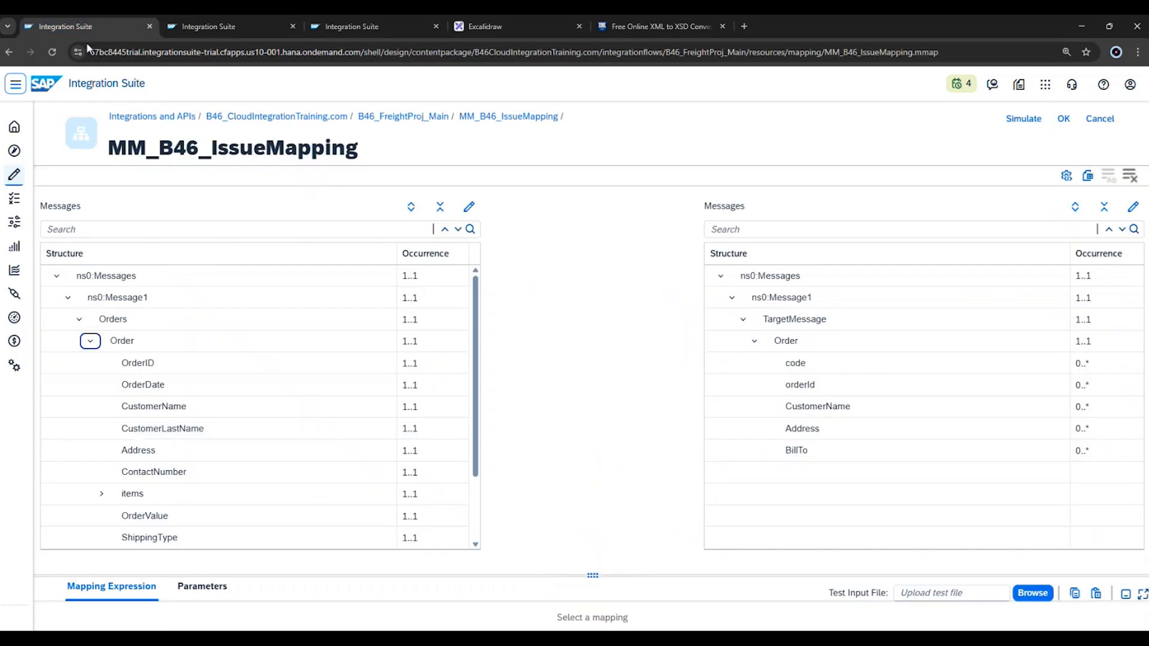
scroll(285, 466, down, 2)
click(68, 516)
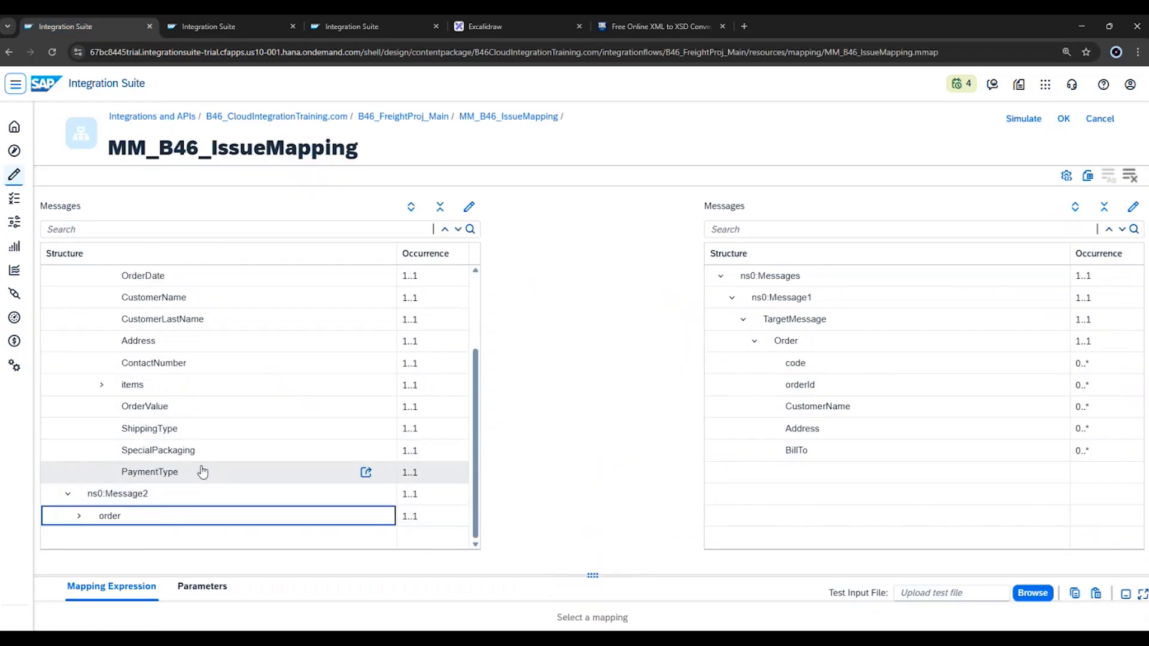
click(78, 516)
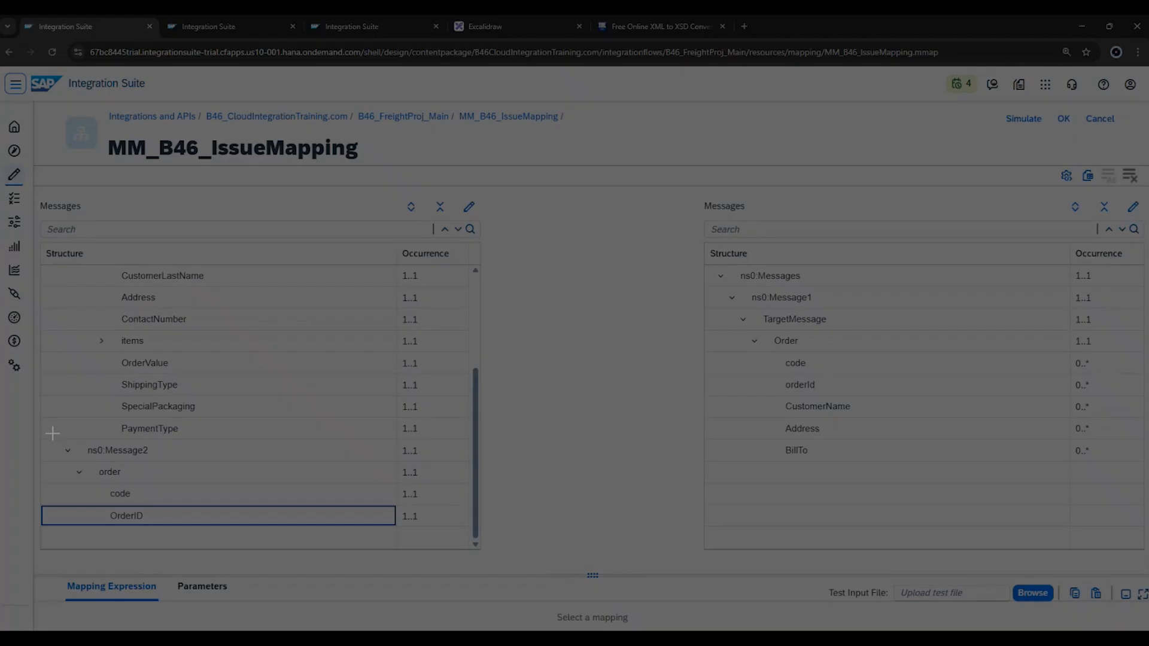
drag(45, 425, 225, 543)
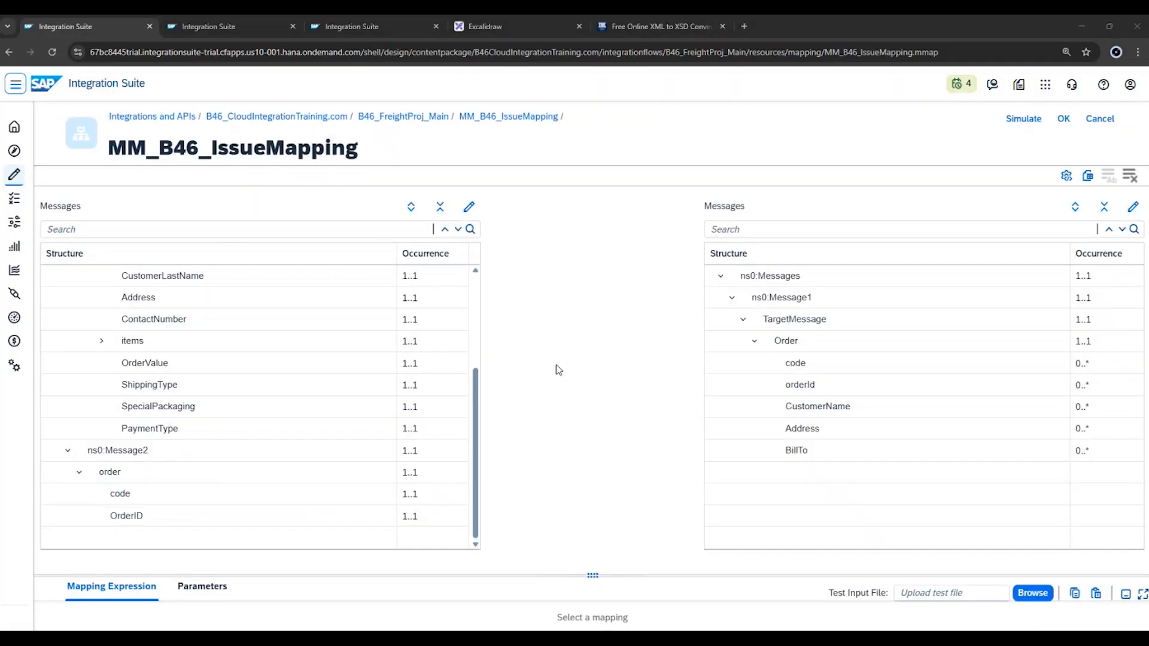
Paste the Message2 screenshot into Excalidraw, enlarge it, and place it directly below the Message1 image.
click(505, 26)
scroll(446, 368, down, 3)
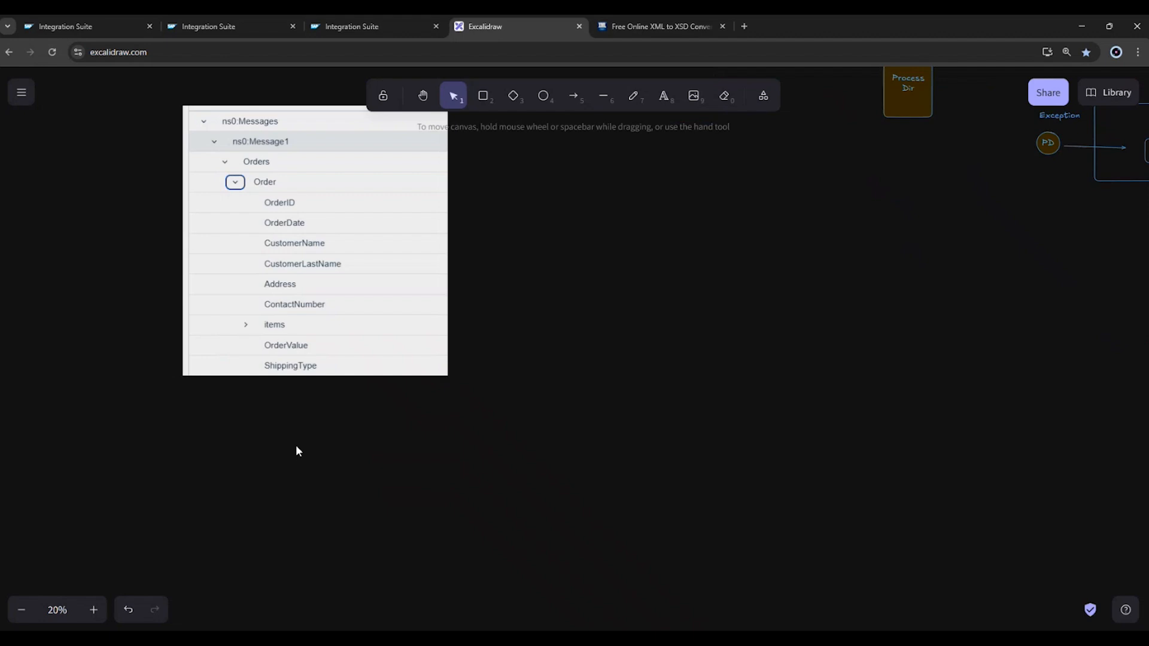
key(ctrl+v)
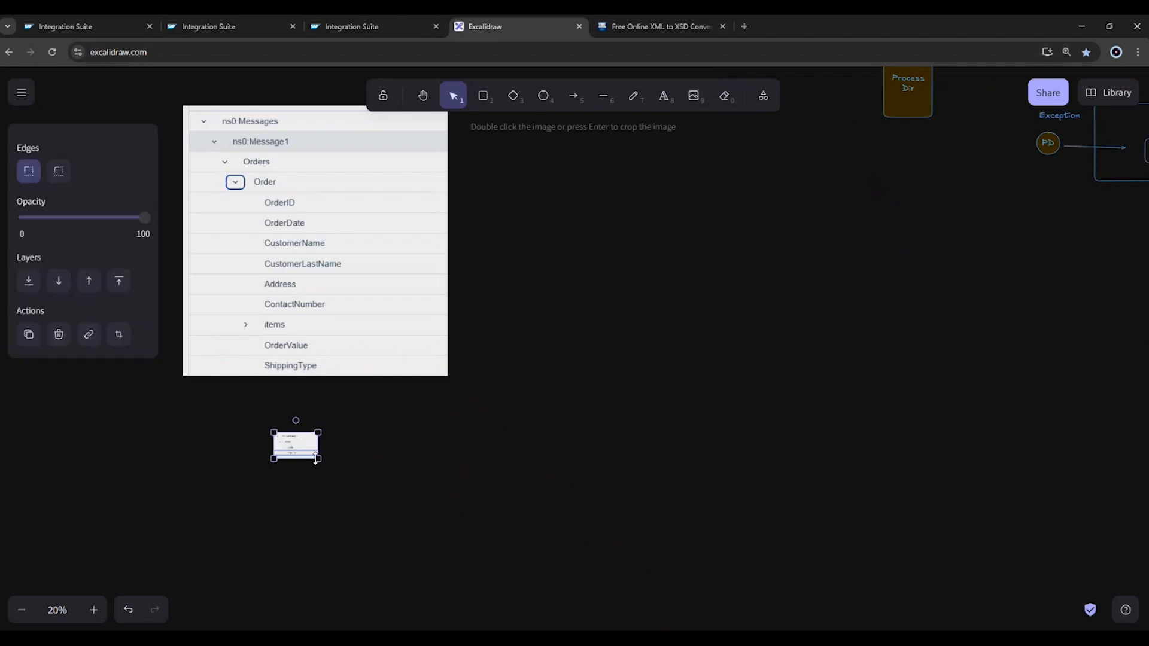
drag(318, 462, 484, 528)
drag(392, 508, 300, 459)
scroll(477, 404, up, 2)
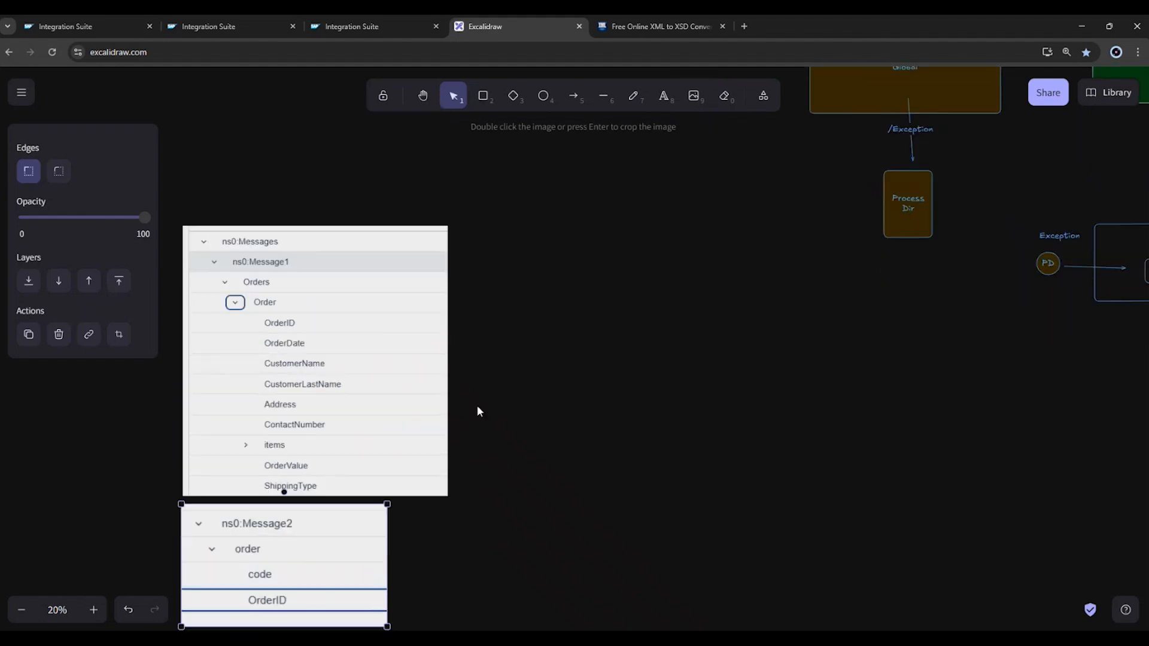
scroll(555, 250, down, 1)
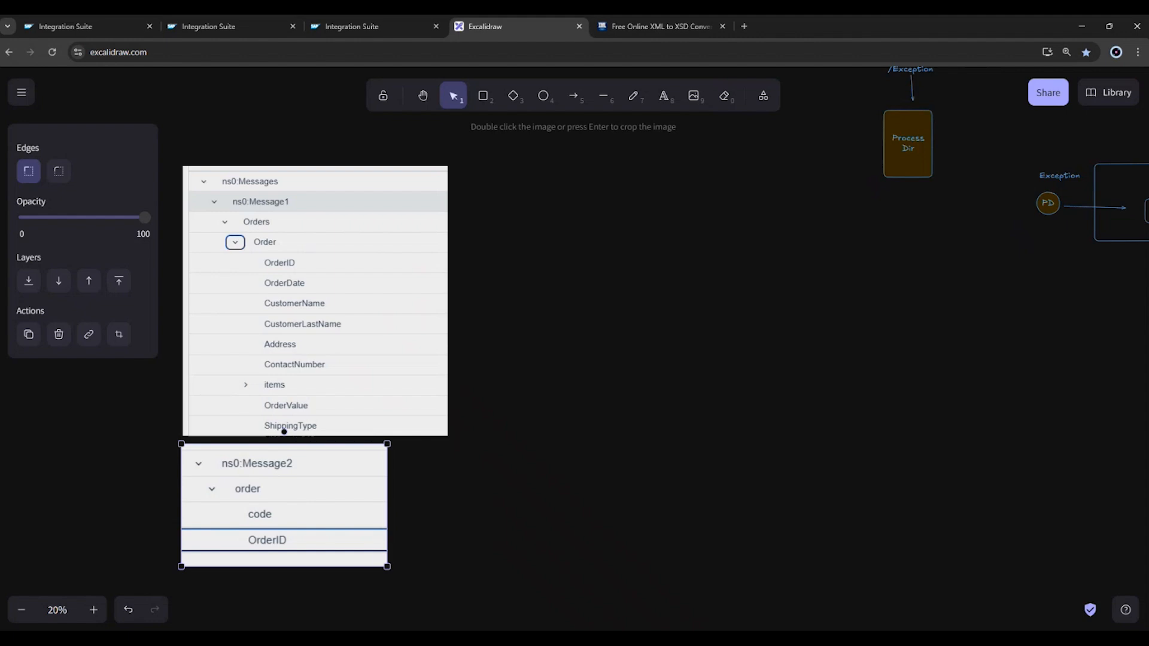
Switch to Notepad and copy the entire multimap XML payload.
key(alt+Tab)
click(242, 25)
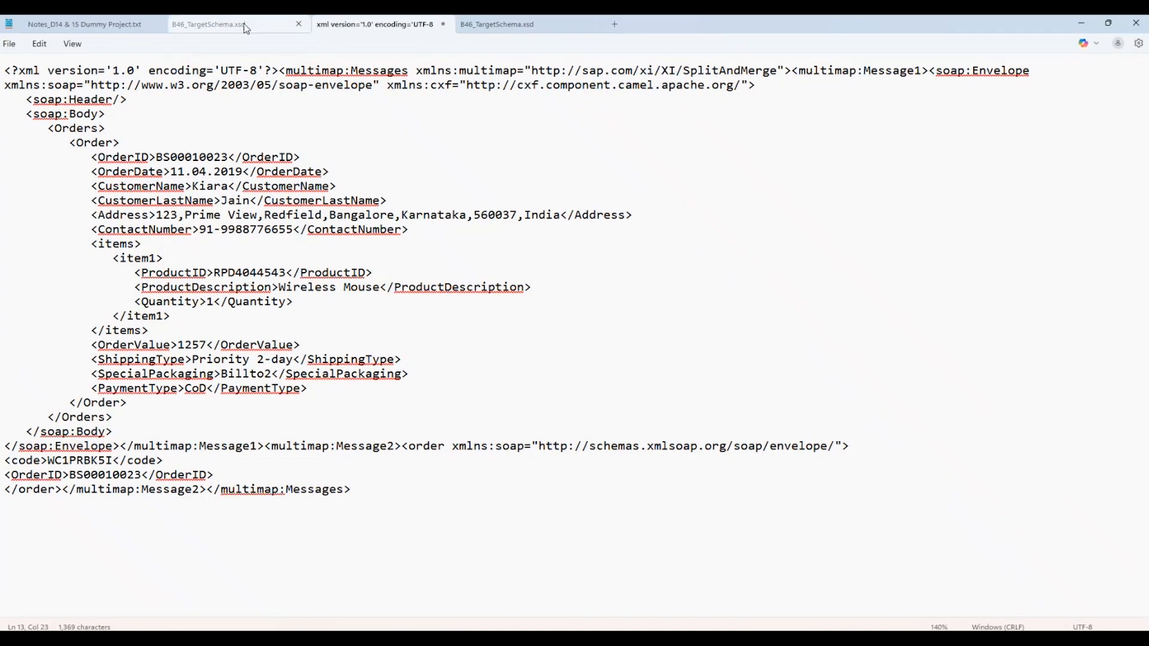
click(508, 23)
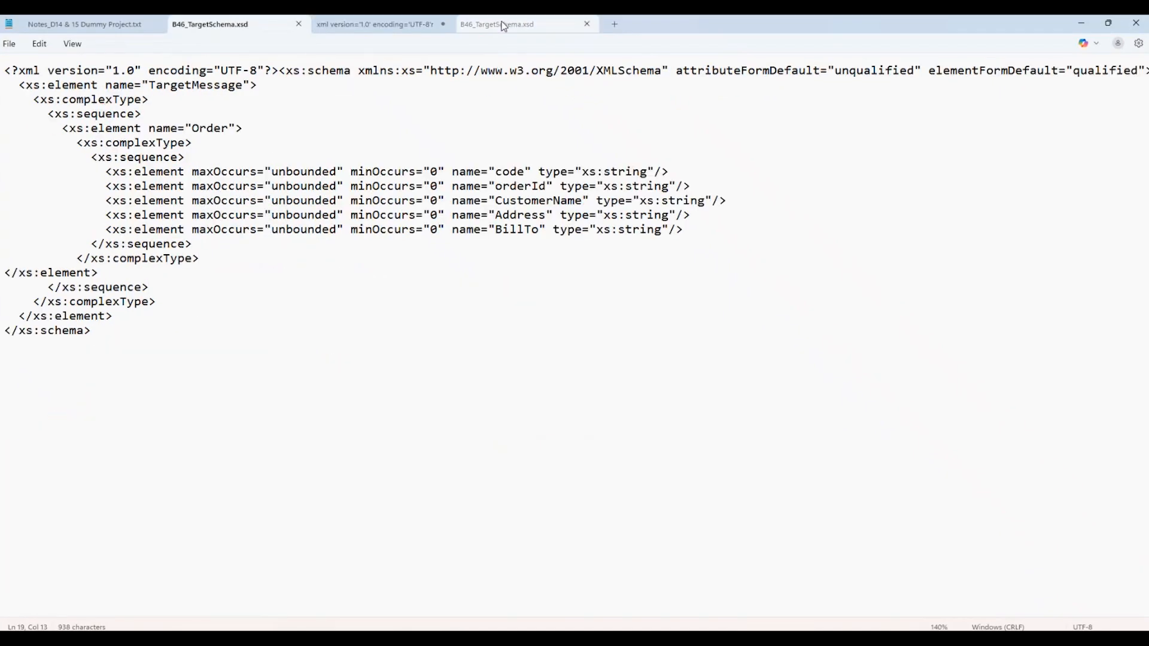
click(425, 22)
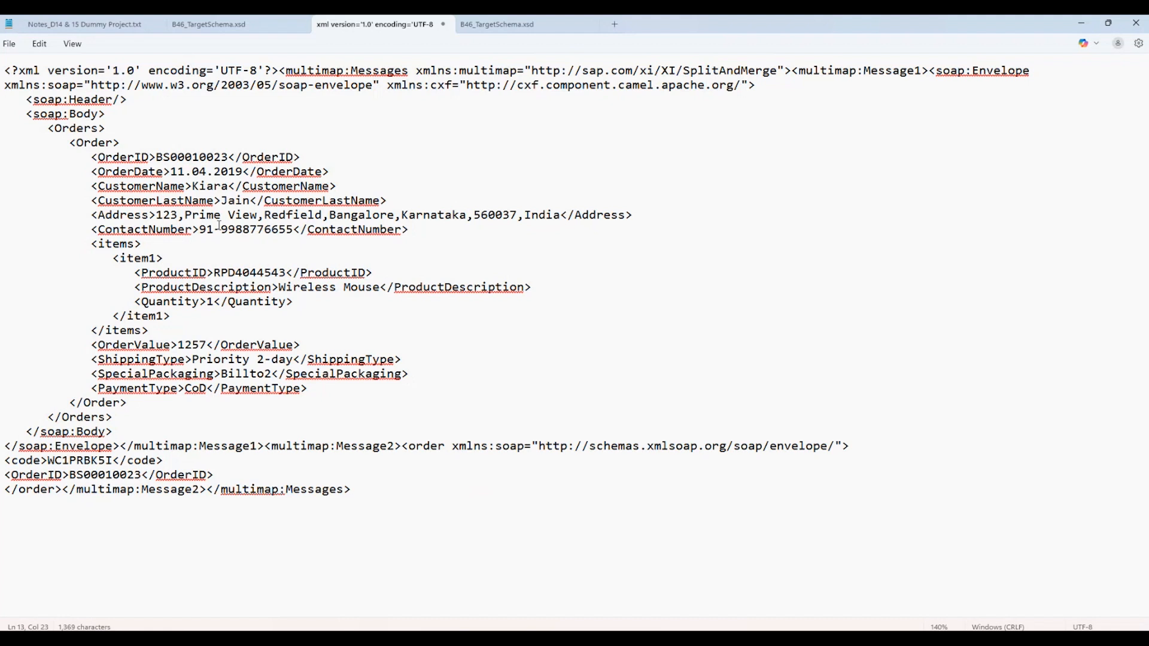
click(220, 226)
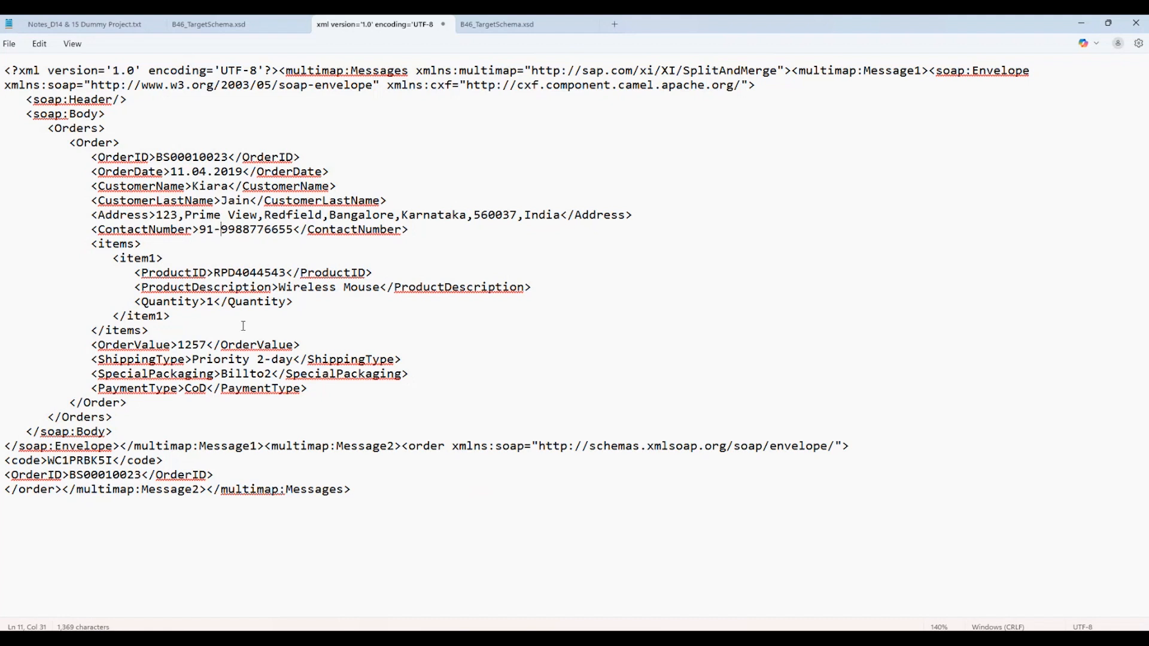
click(370, 495)
key(ctrl+a)
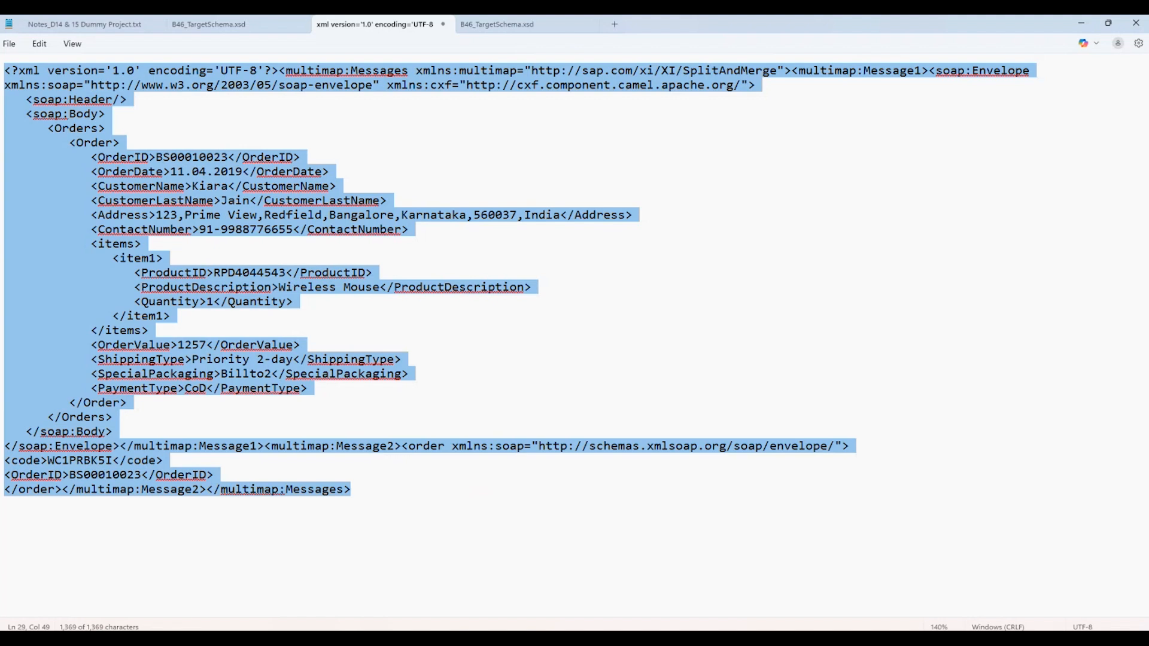
key(alt+Tab)
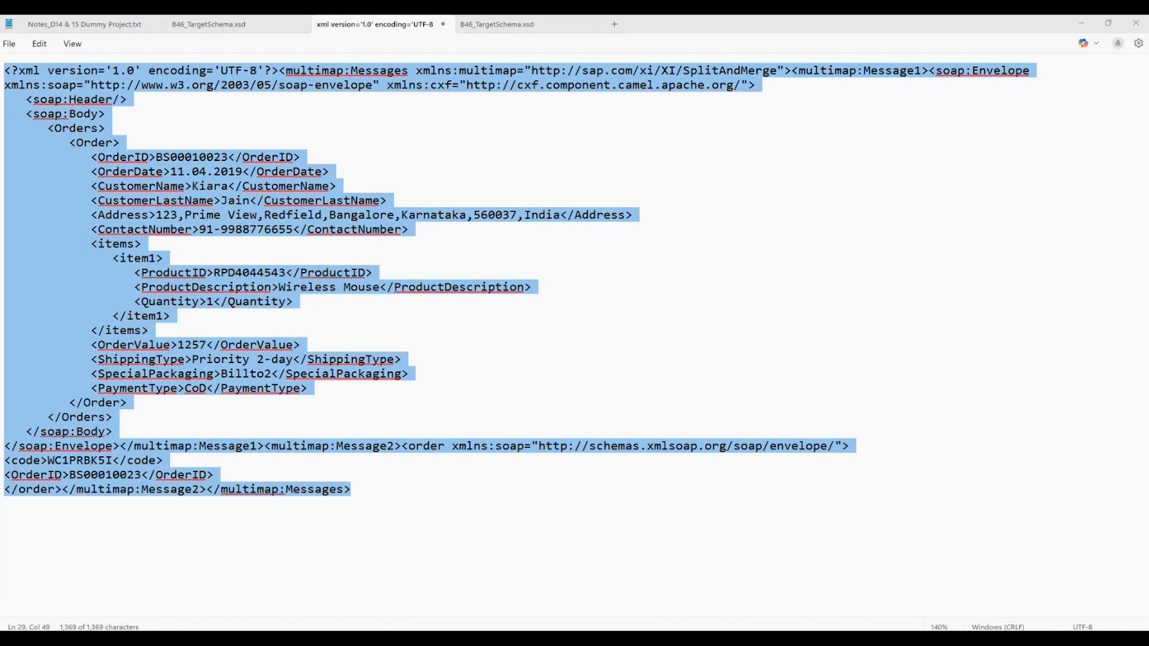
Replace the whole payload text in Notepad with the indented version of the multimap XML.
click(527, 333)
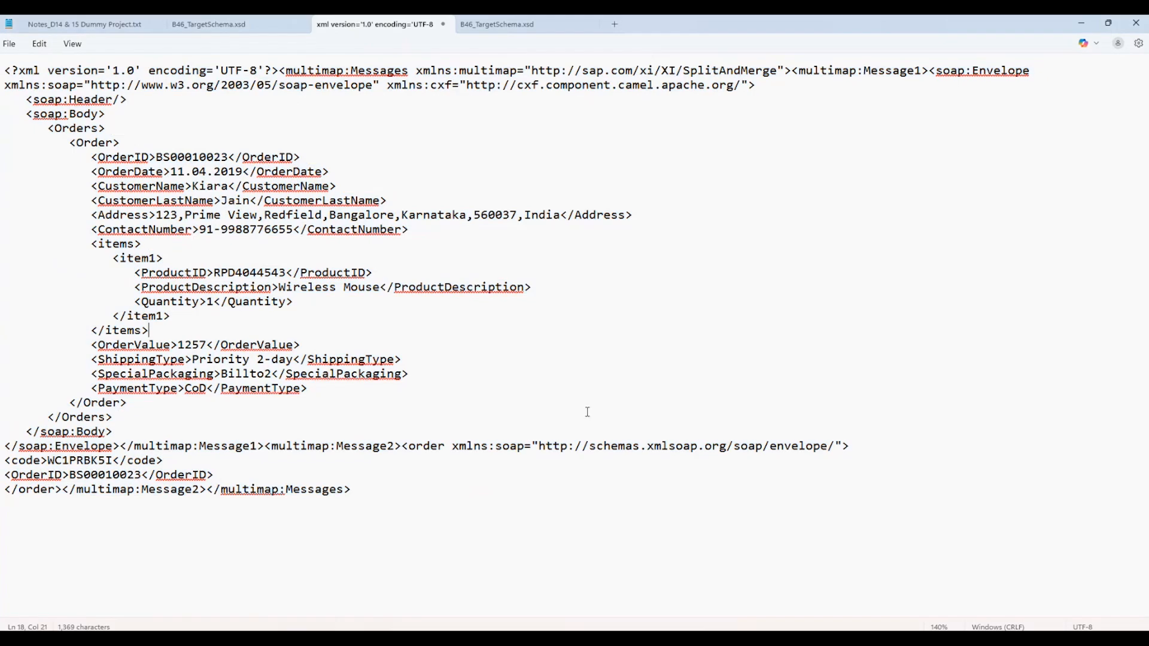
click(460, 401)
key(shift+Right)
key(ctrl+a)
key(ctrl+v)
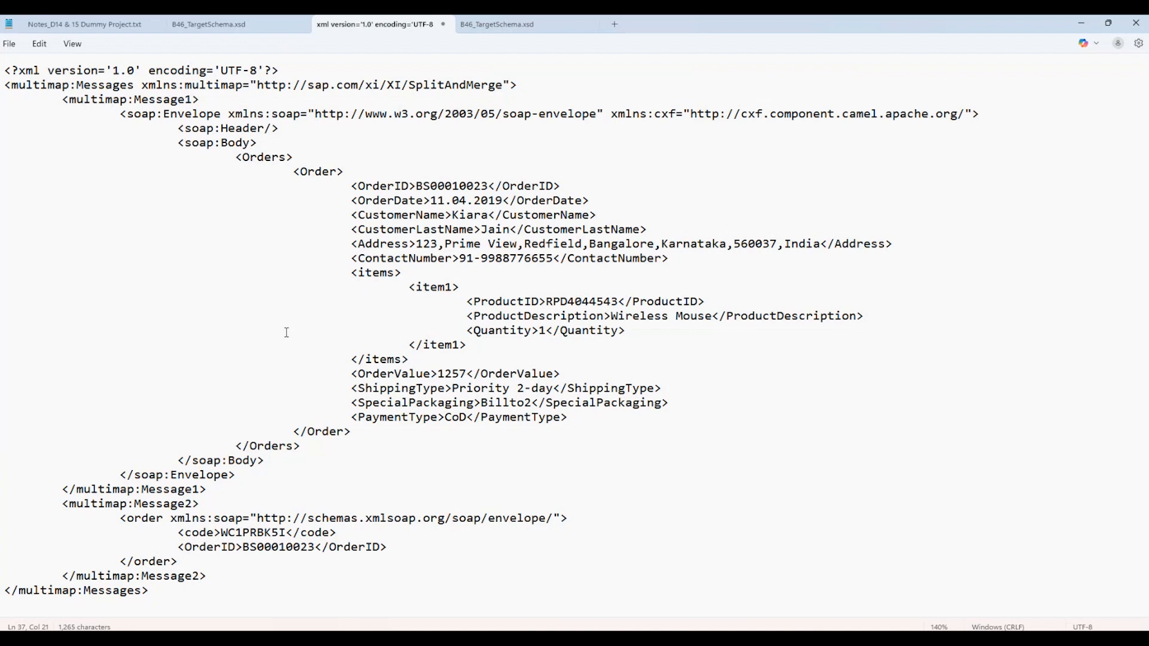
Capture a screenshot of the indented XML payload from its declaration to the closing multimap:Messages tag.
ctrl+scroll(287, 332, down, 5)
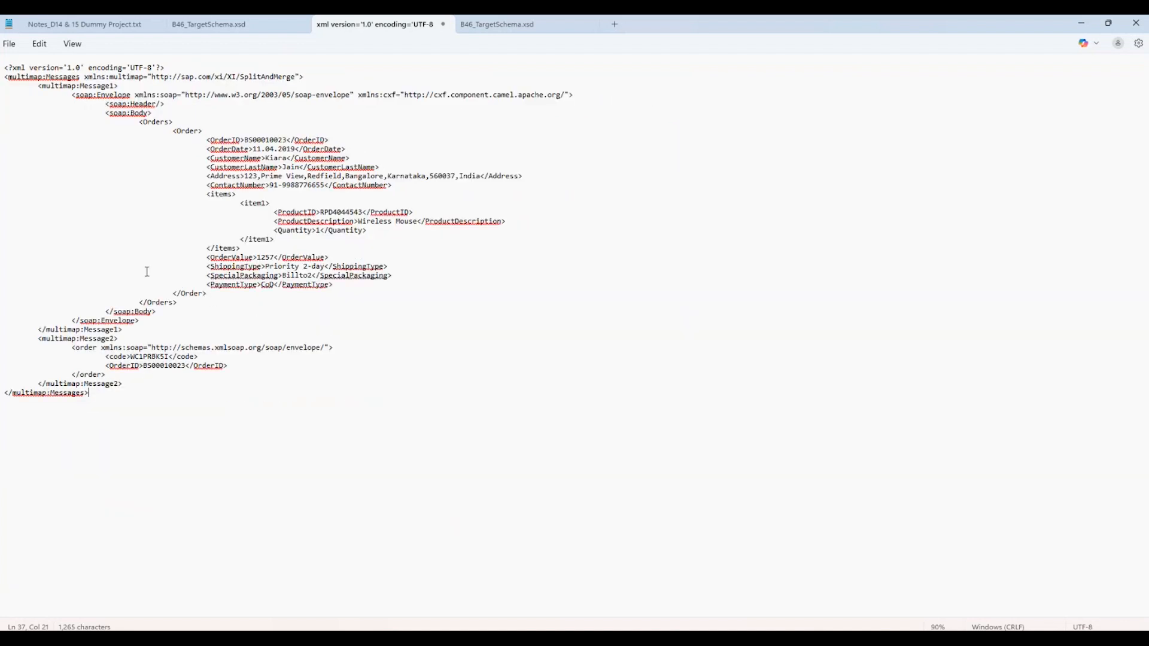
key(alt+Tab)
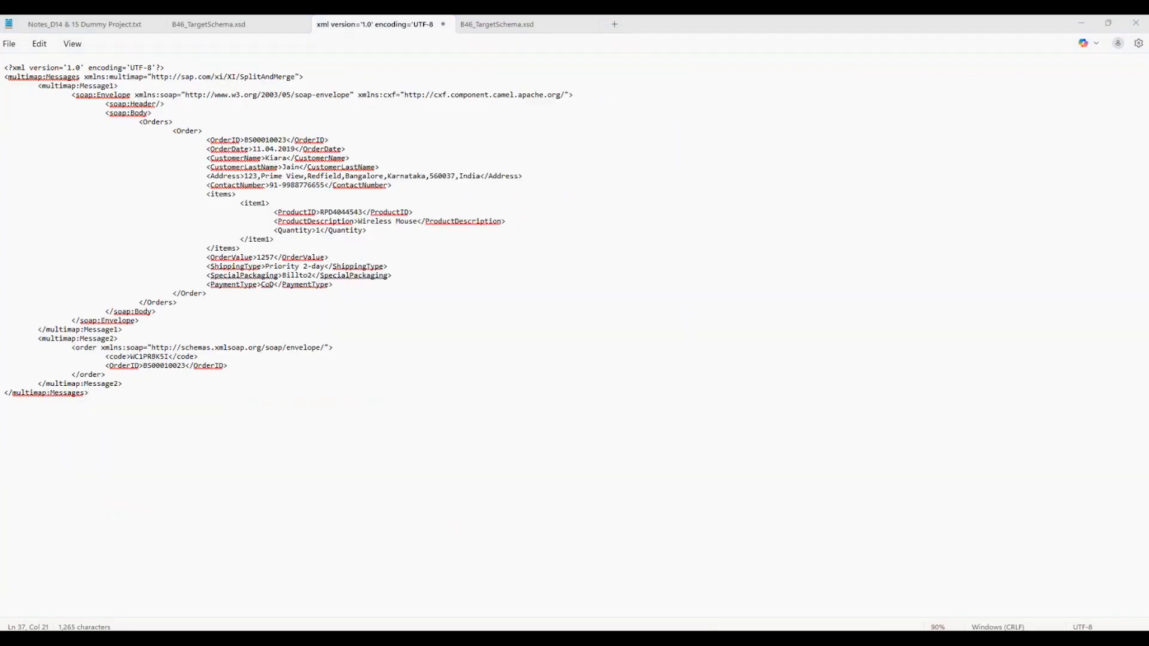
key(super+shift+s)
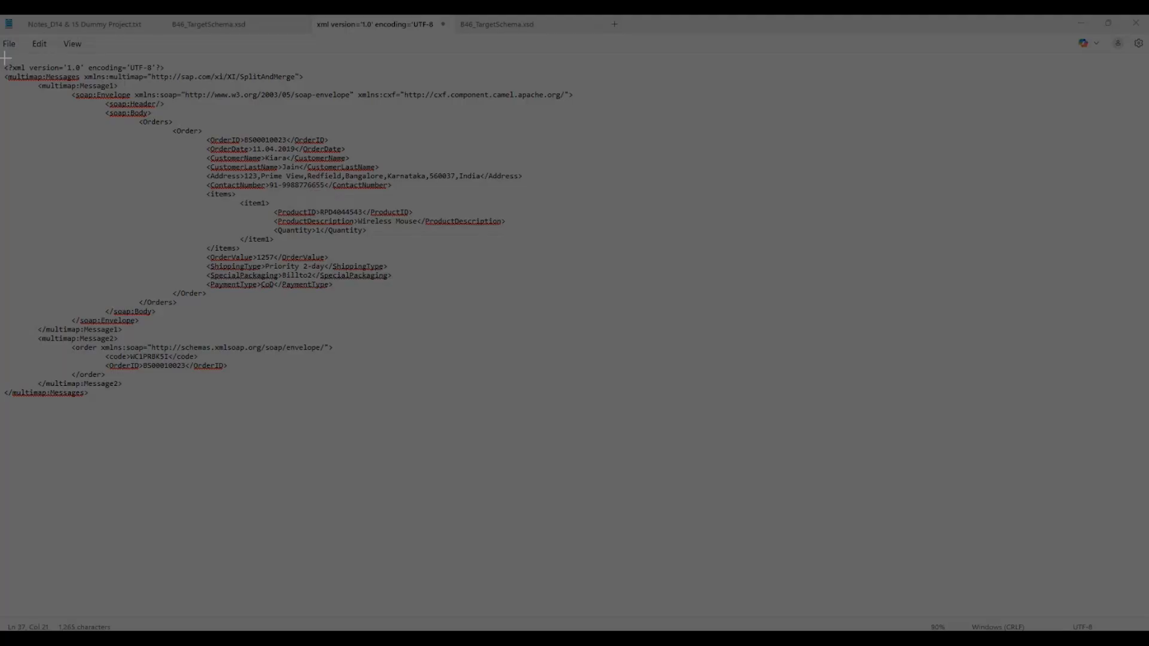
drag(2, 54, 434, 415)
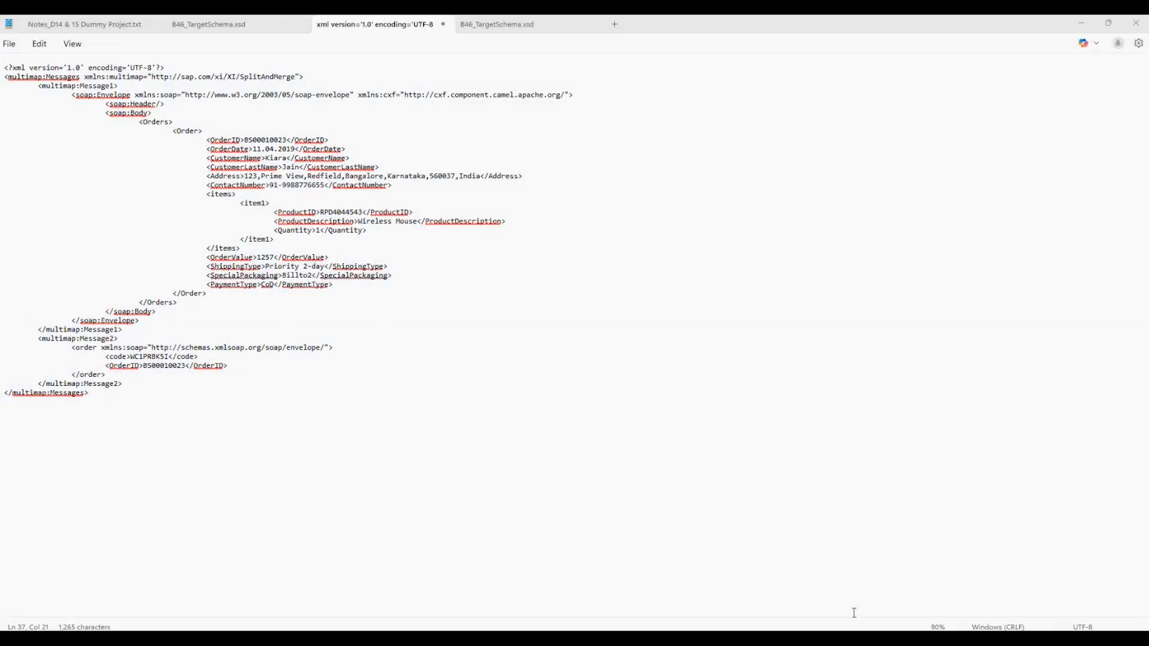
Switch back to Excalidraw, paste the XML payload screenshot, and enlarge and position it beside the two message tree images.
mouse_move(747, 638)
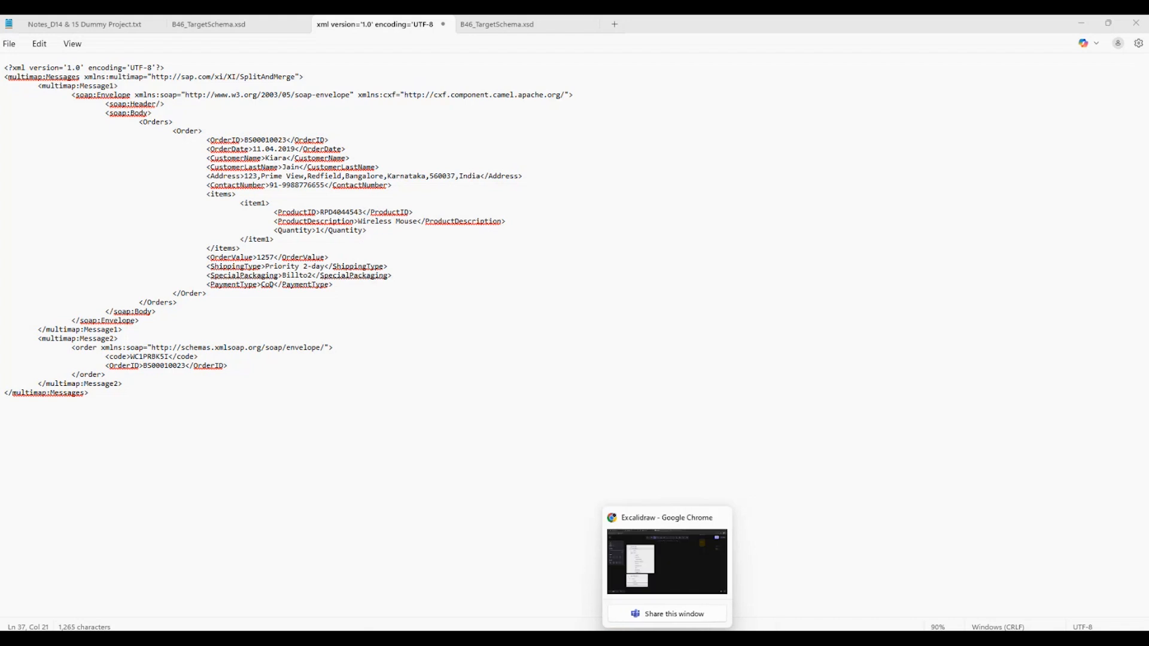
click(638, 635)
click(599, 433)
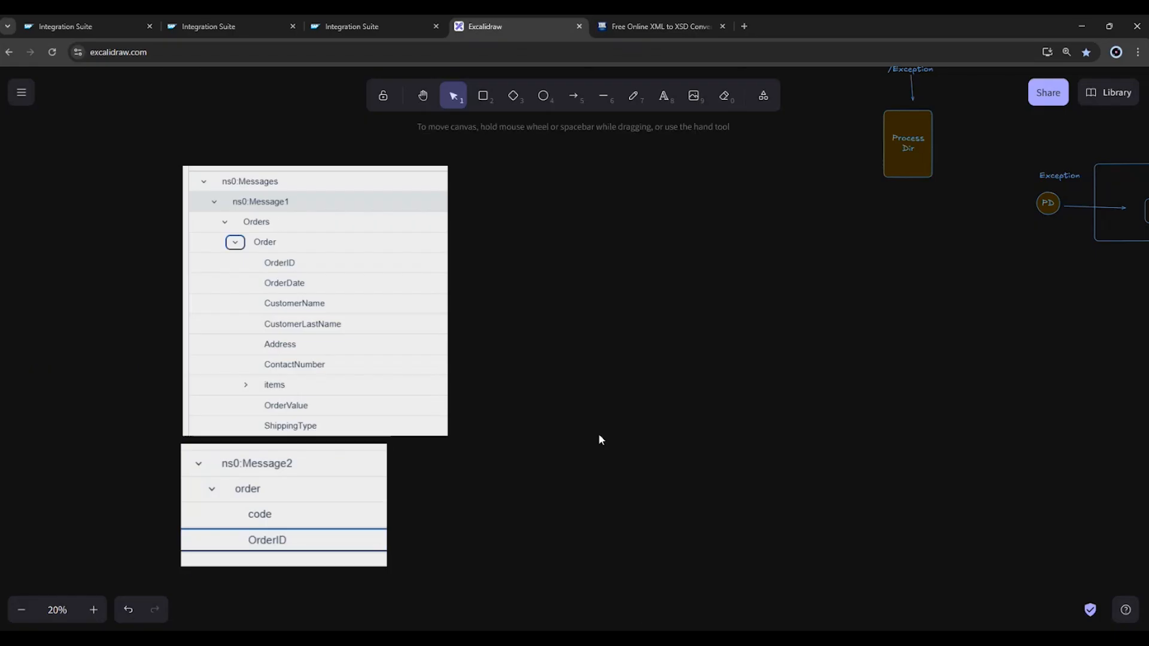
key(ctrl+v)
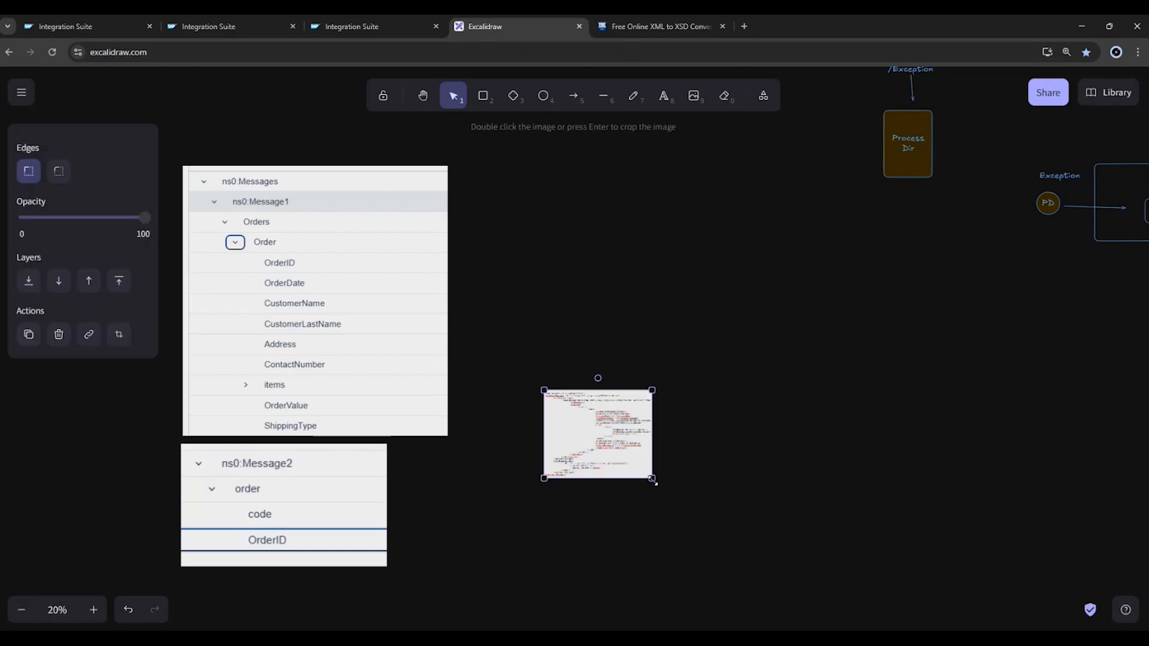
drag(652, 480, 860, 633)
drag(698, 507, 629, 315)
drag(790, 456, 935, 551)
drag(646, 406, 670, 378)
drag(667, 371, 665, 363)
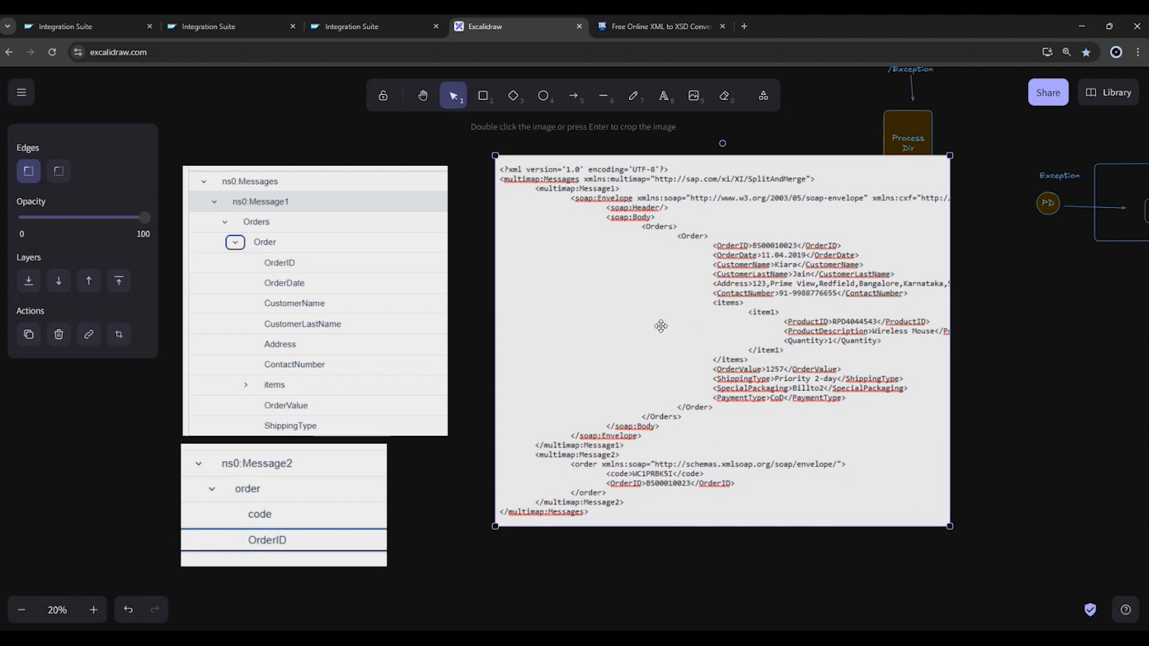
Draw a green arrow from ns0:Message1 in the tree image to the opening multimap:Message1 tag in the XML screenshot.
click(574, 98)
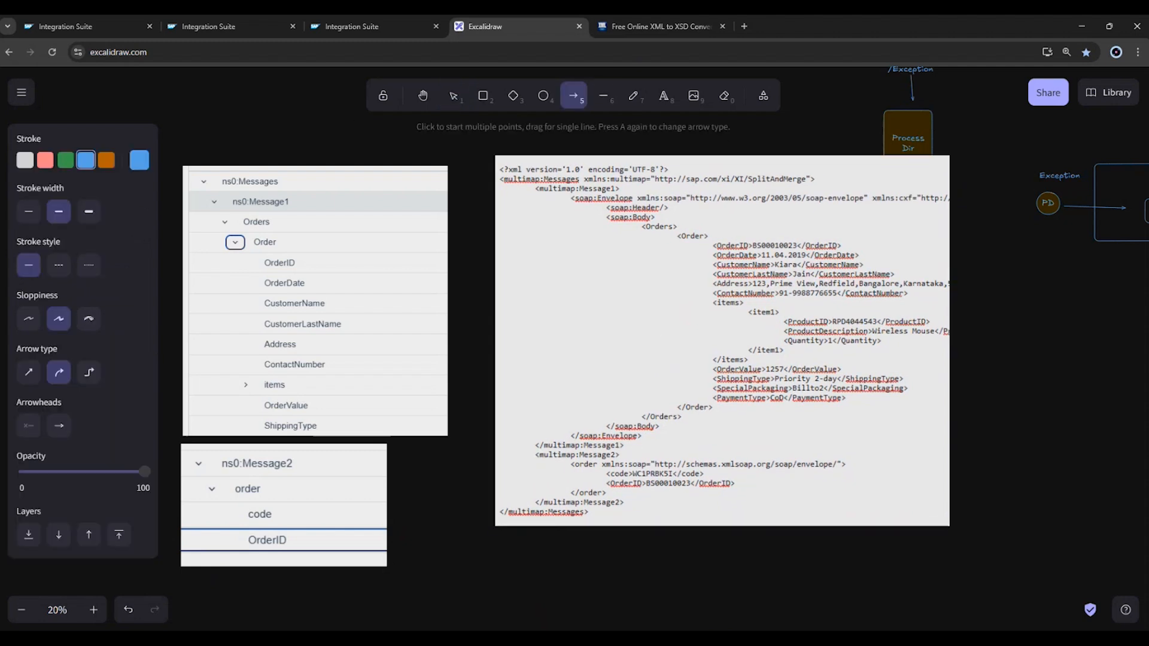
click(65, 161)
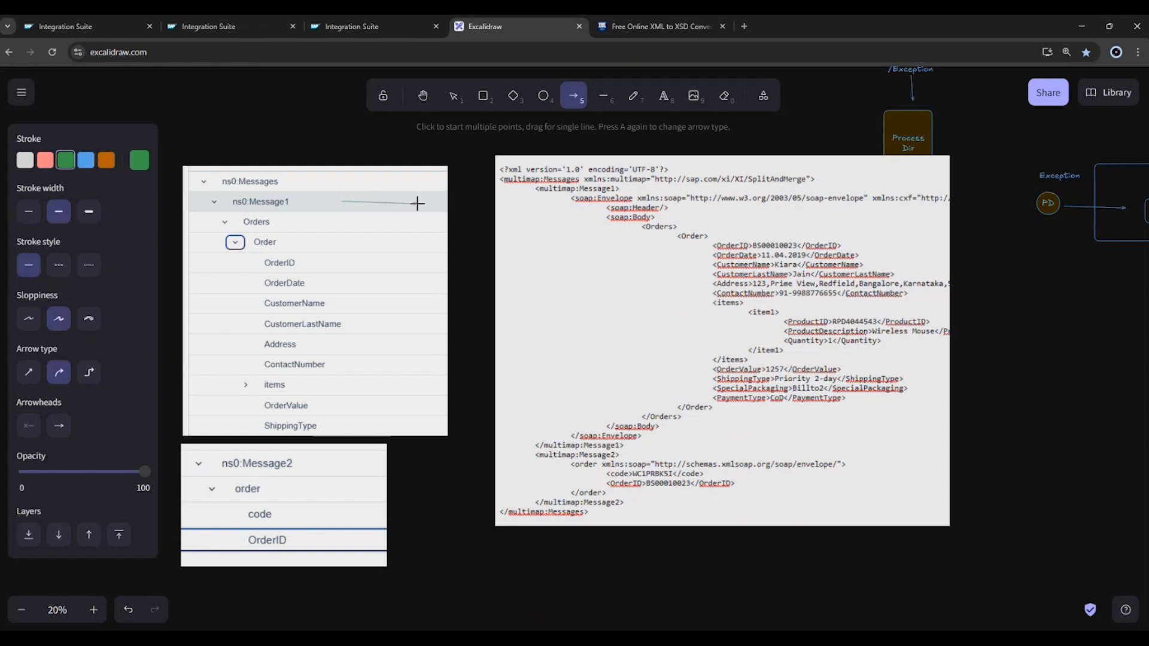
drag(419, 204, 537, 189)
click(484, 259)
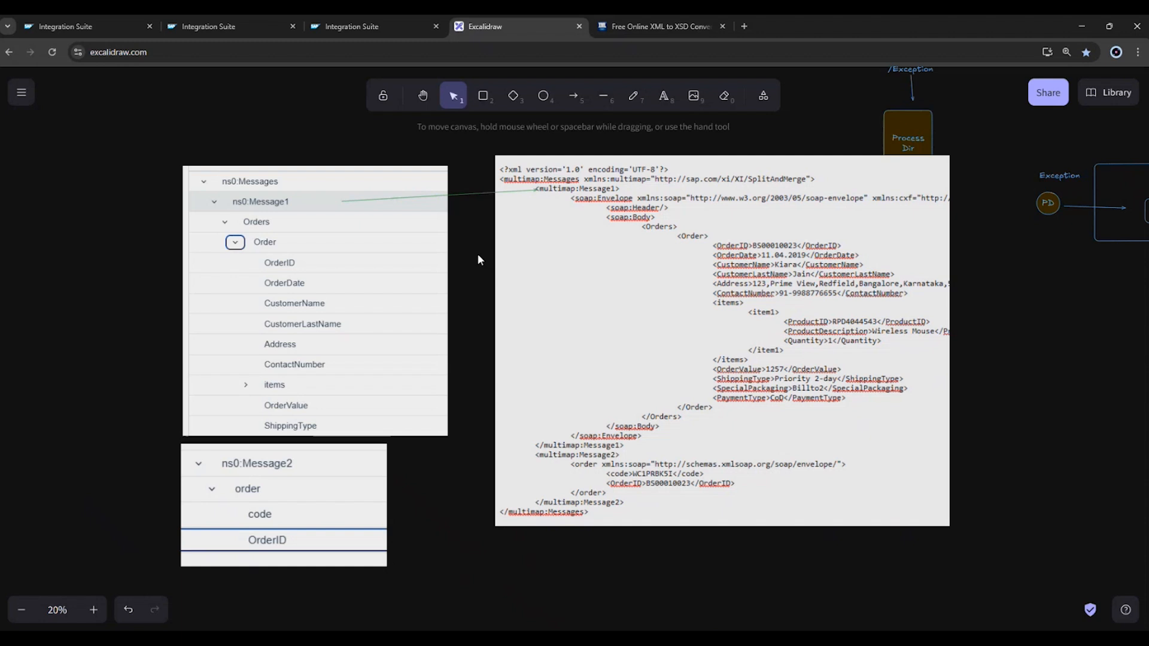
Draw green arrows linking Orders and Order in the Message1 tree to their matching opening tags in the XML screenshot.
scroll(453, 239, up, 2)
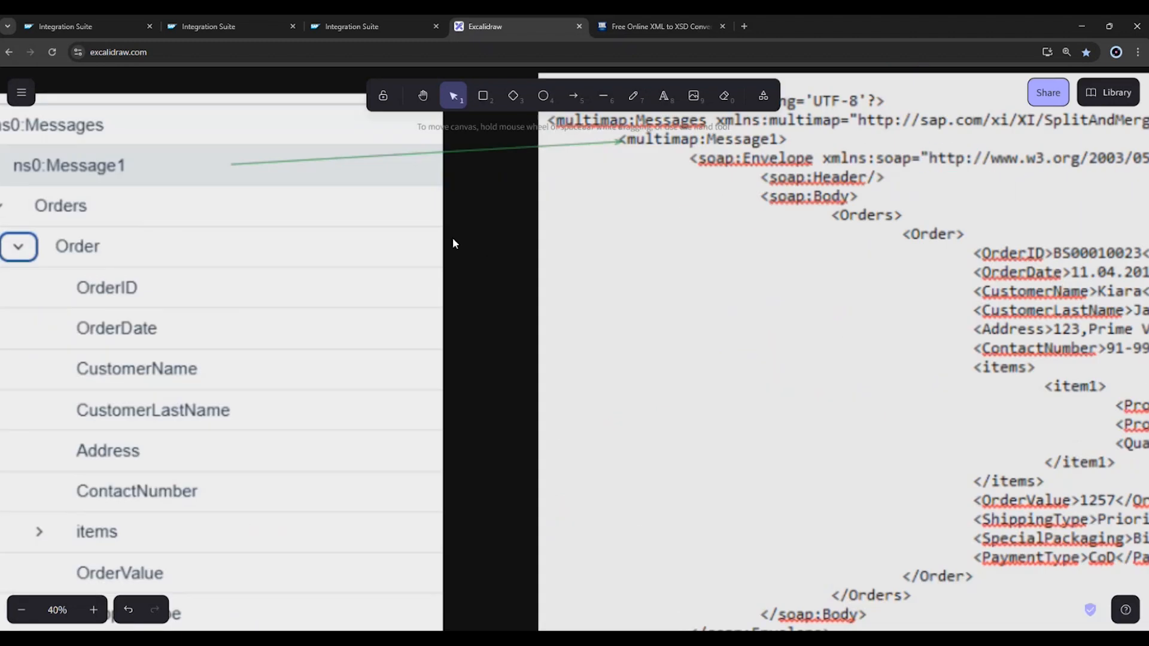
scroll(468, 235, down, 1)
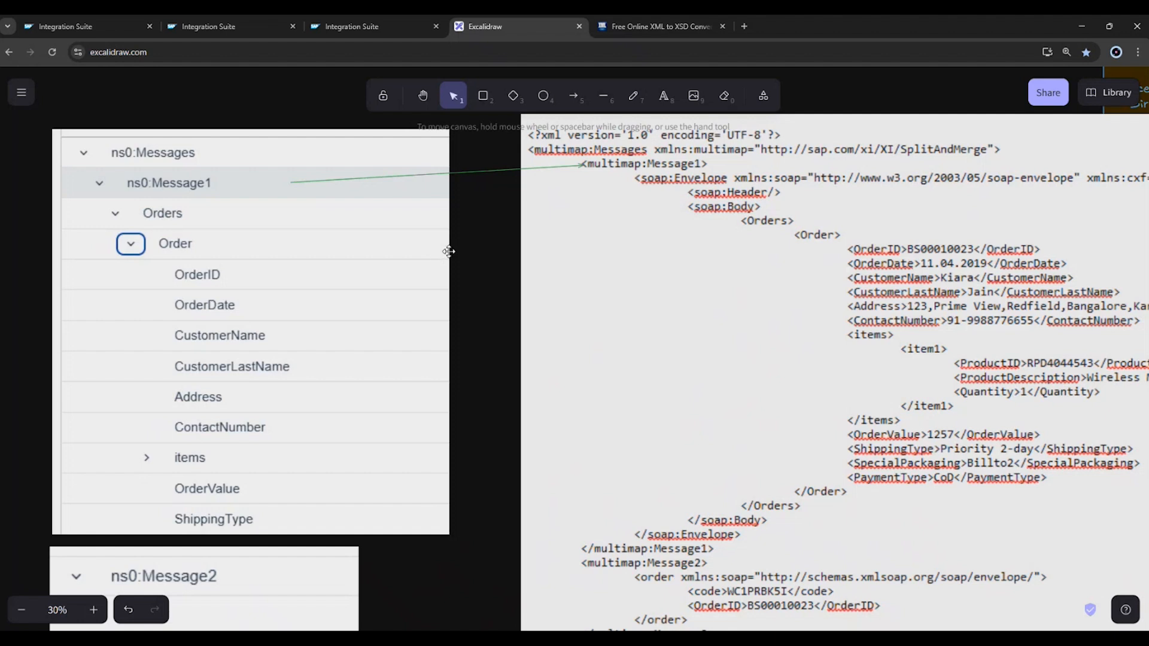
click(571, 99)
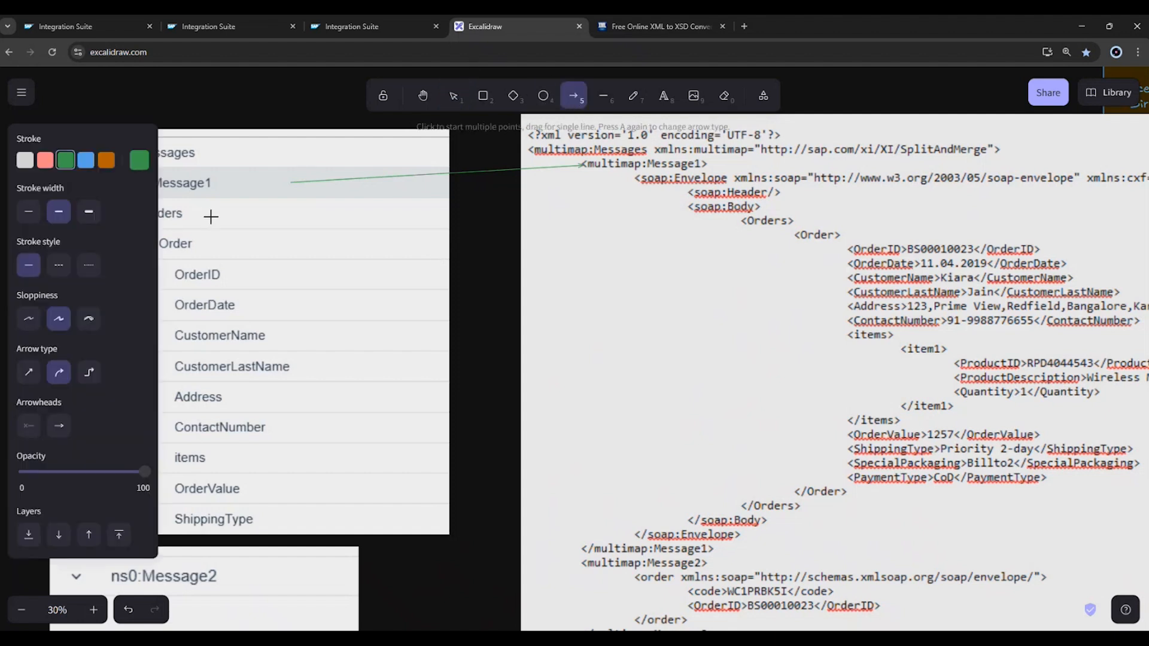
drag(211, 217, 740, 225)
click(574, 96)
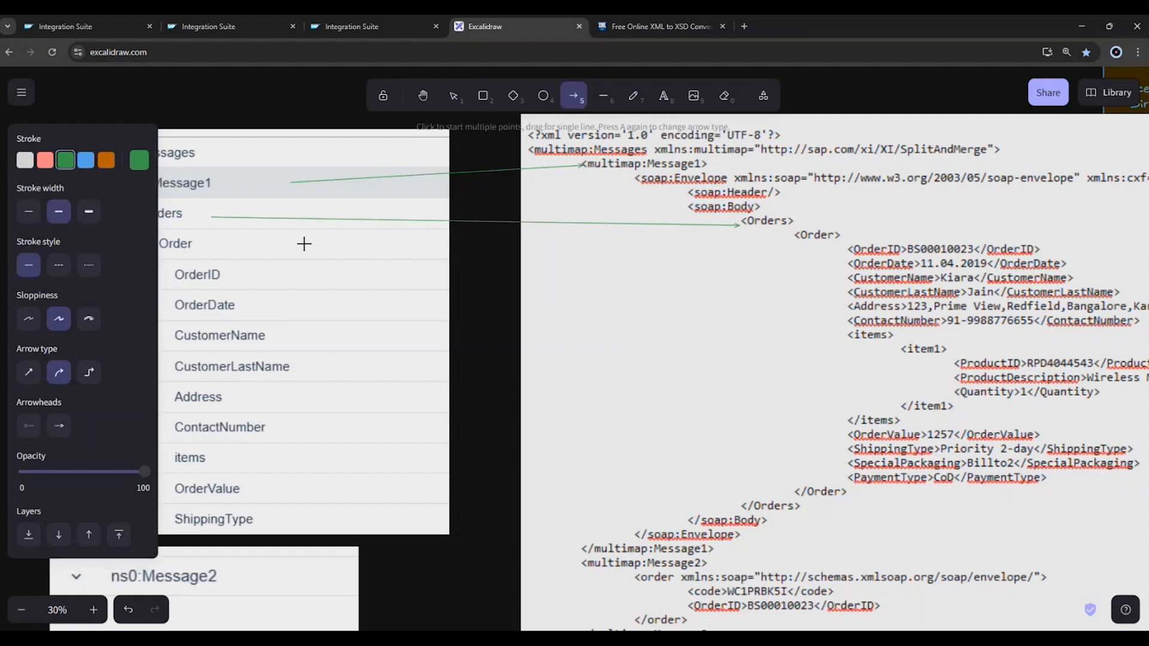
drag(229, 242, 790, 237)
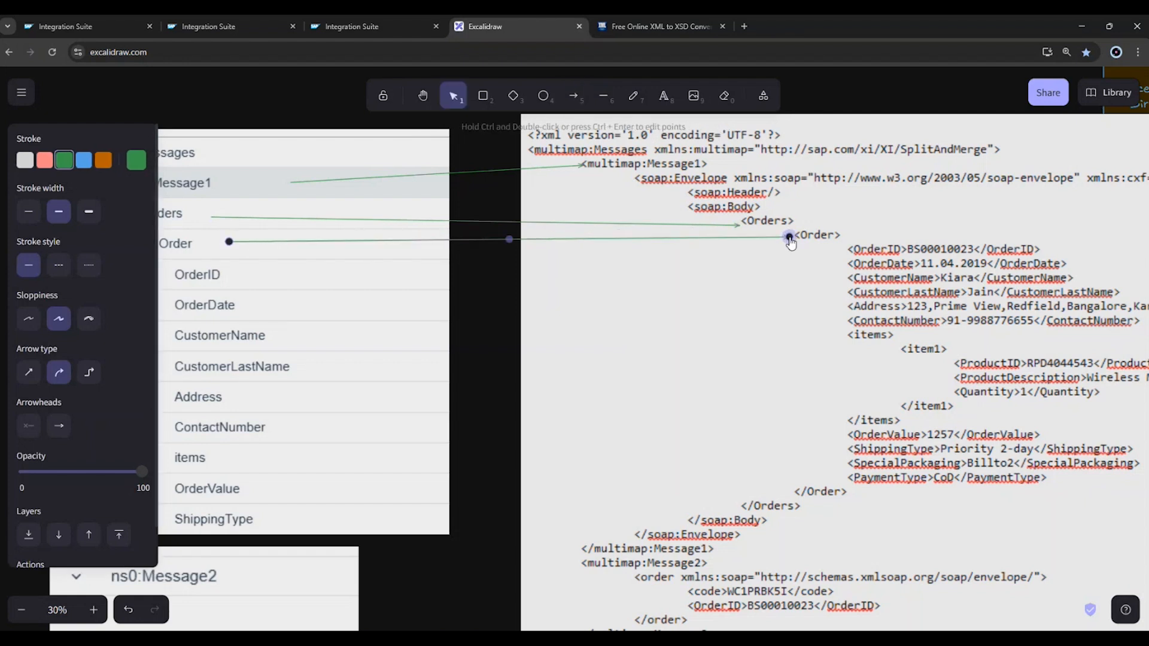
Frame the fields under Order in both images with green rectangles and connect the two frames with an arrow.
click(483, 95)
mouse_move(172, 265)
mouse_down()
mouse_move(287, 354)
mouse_move(316, 473)
mouse_up()
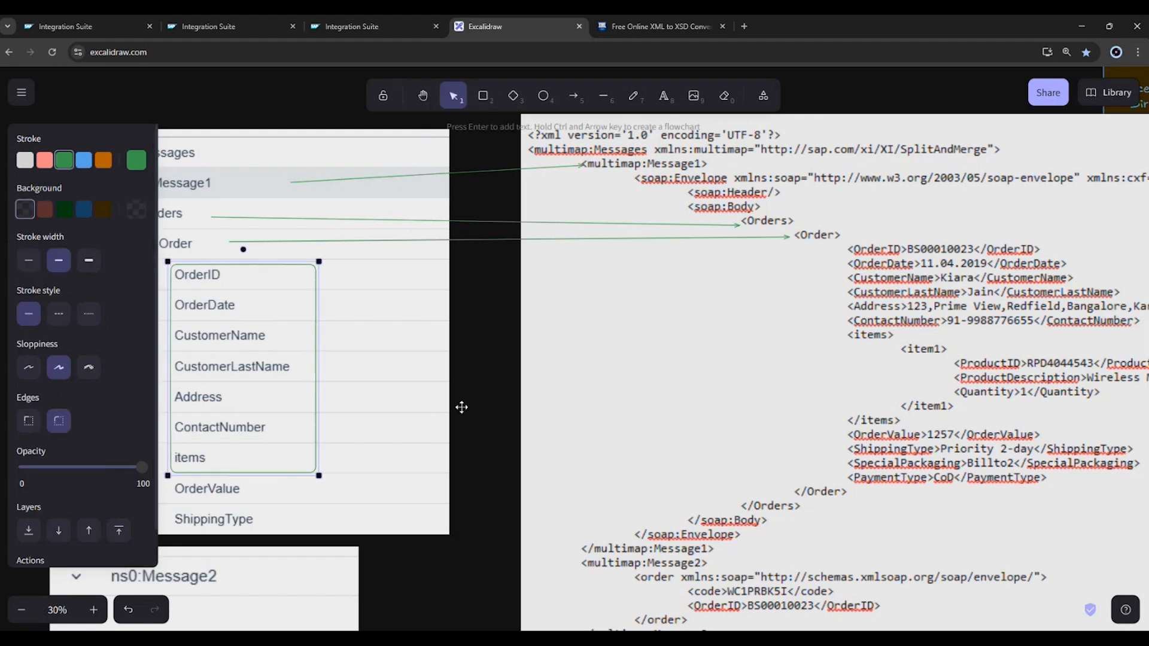
click(483, 96)
drag(844, 237, 1060, 485)
click(574, 96)
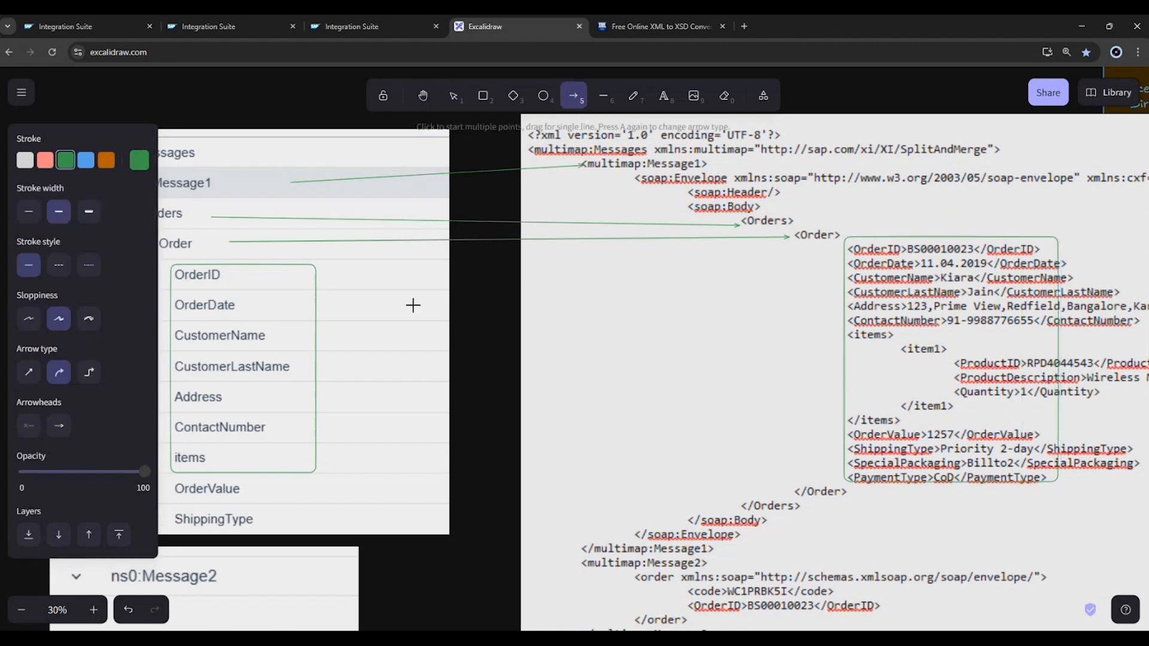
drag(324, 345, 837, 345)
Draw a green arrow from ns0:Message2 in the tree image to the opening multimap:Message2 tag in the XML screenshot.
scroll(587, 422, down, 2)
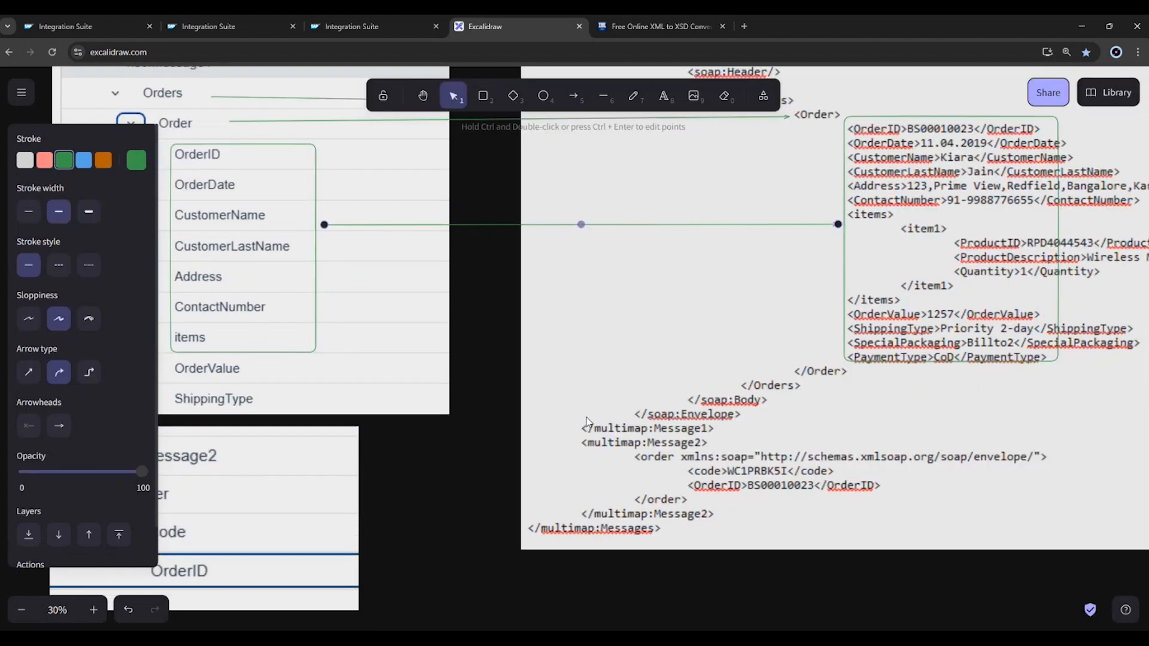
click(423, 97)
drag(466, 185, 613, 200)
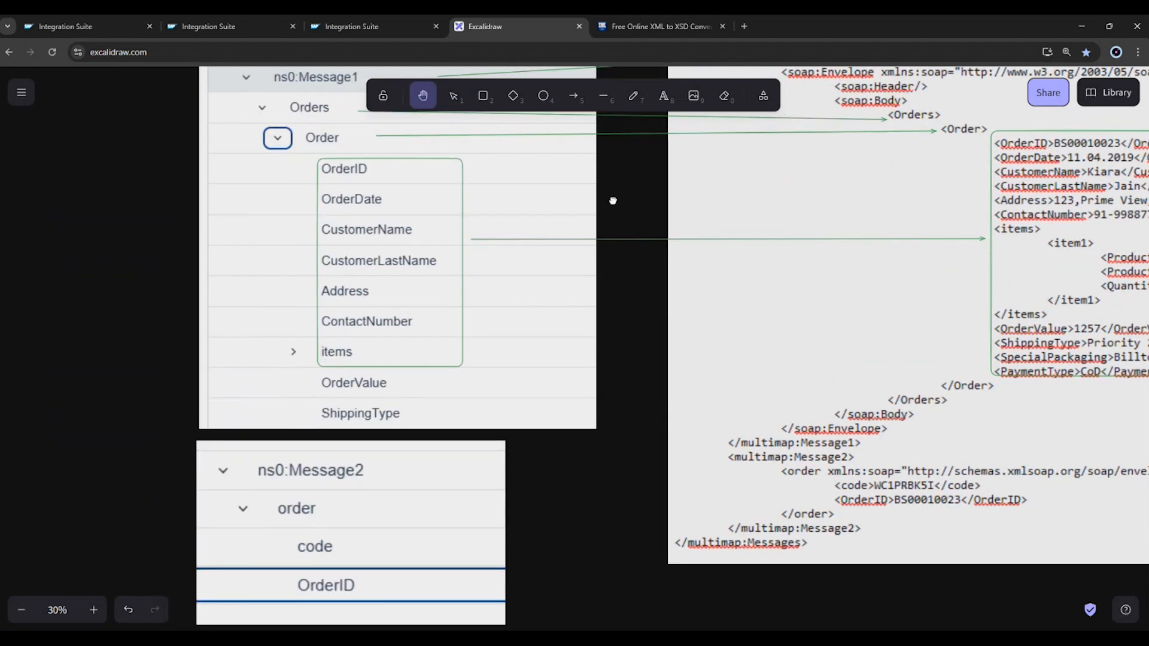
click(573, 97)
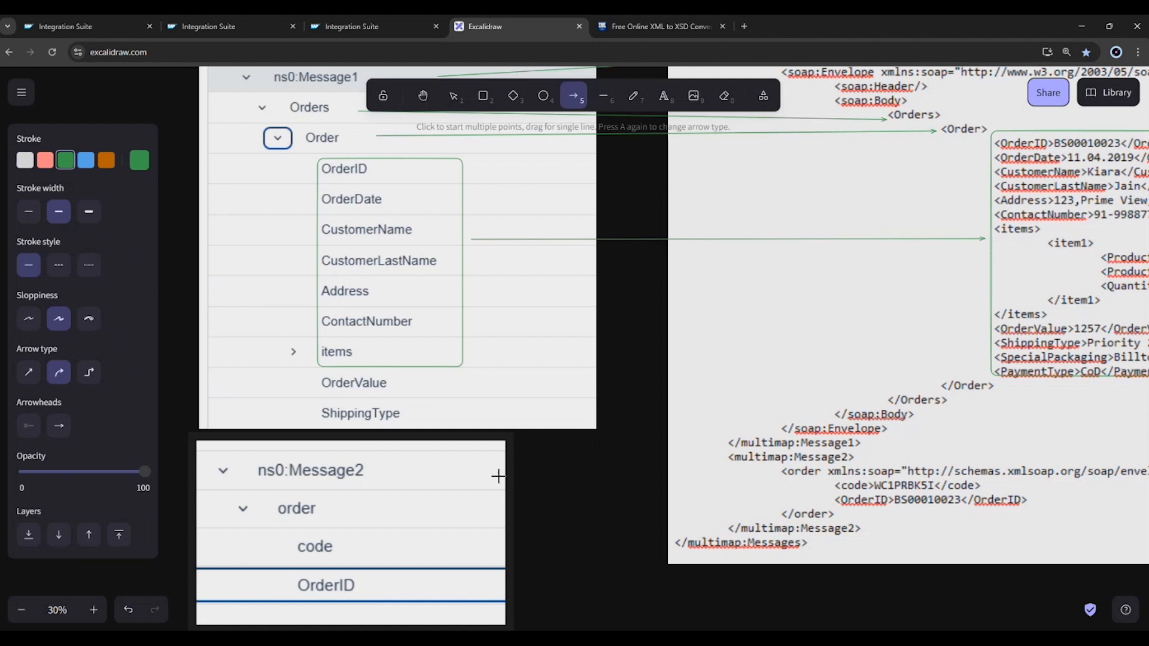
drag(383, 470, 725, 443)
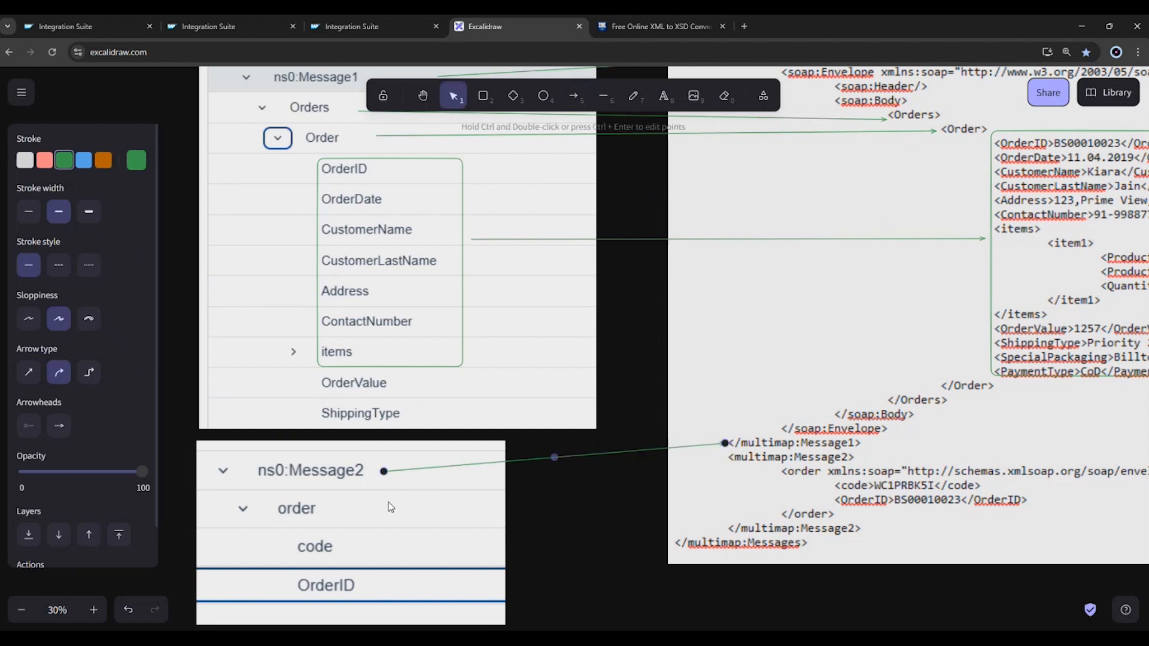
drag(725, 443, 725, 459)
click(620, 503)
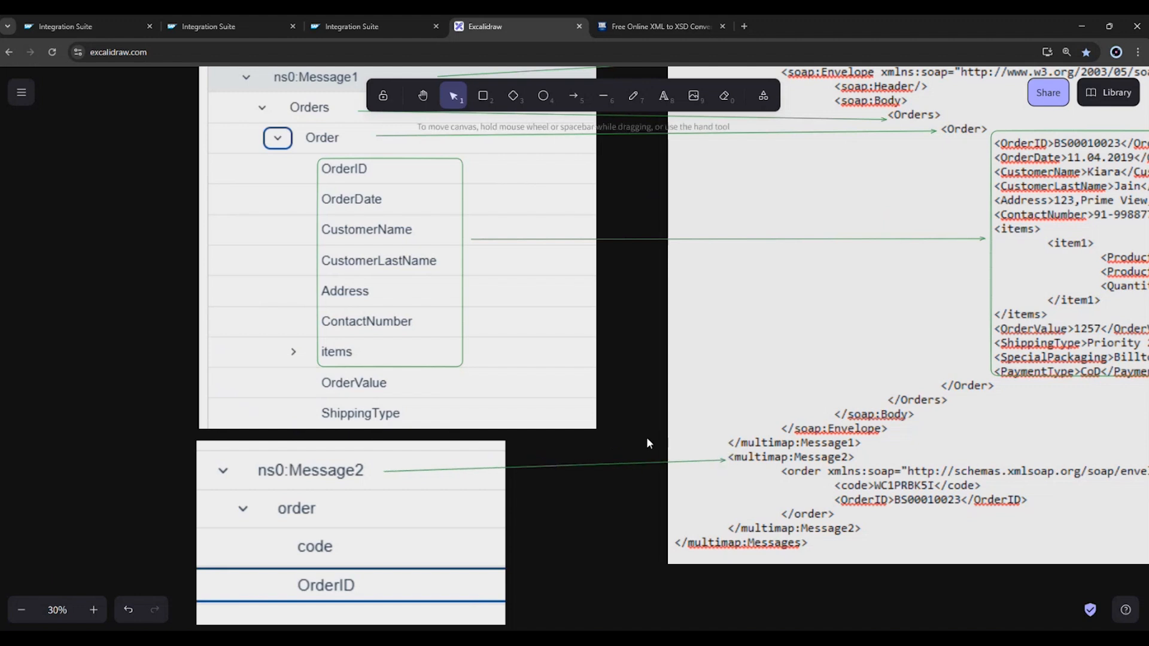
Draw green arrows from order, code and OrderID in the Message2 tree to their matching tags in the XML screenshot.
key(a)
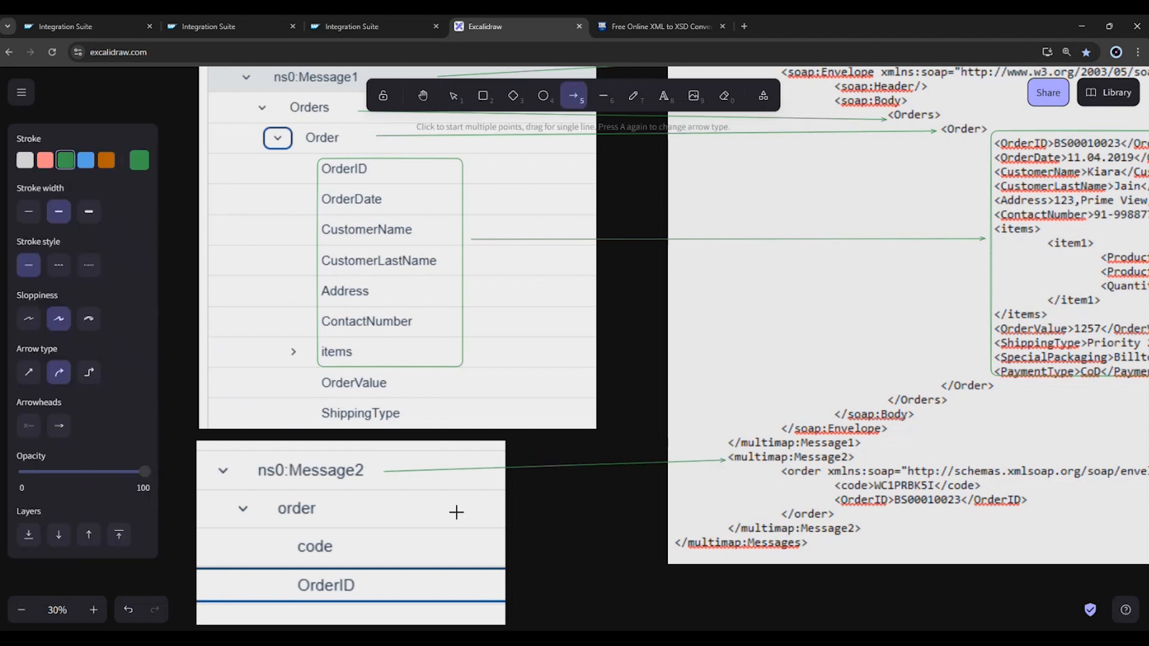
mouse_move(335, 512)
mouse_down()
mouse_move(677, 467)
mouse_move(774, 470)
mouse_up()
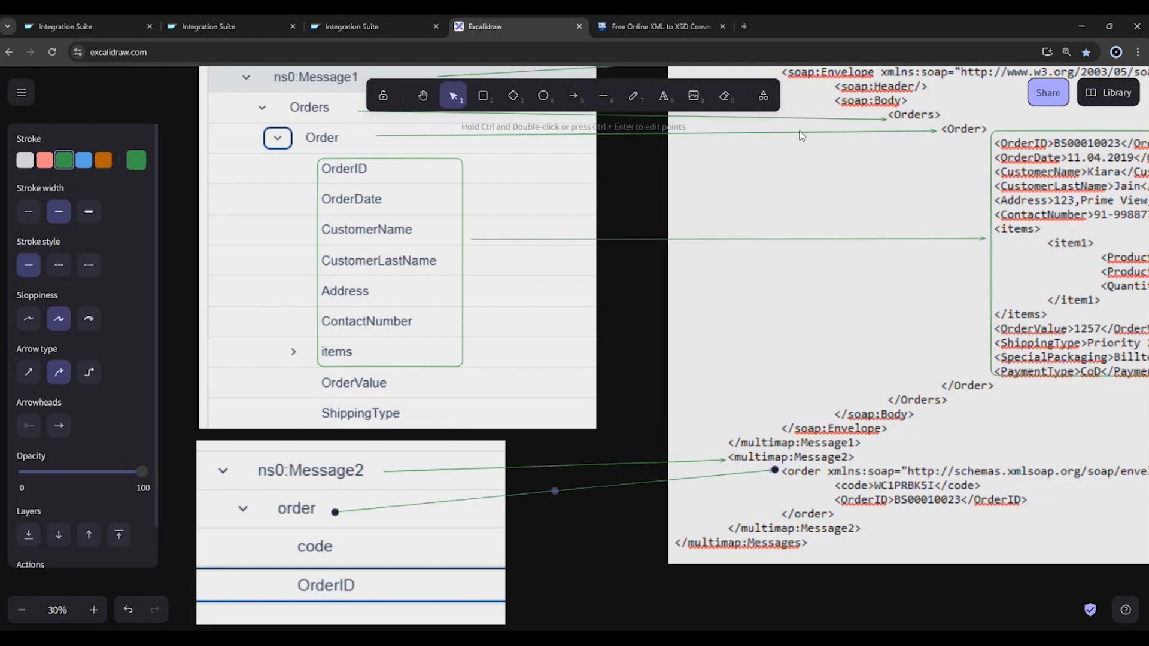
click(576, 105)
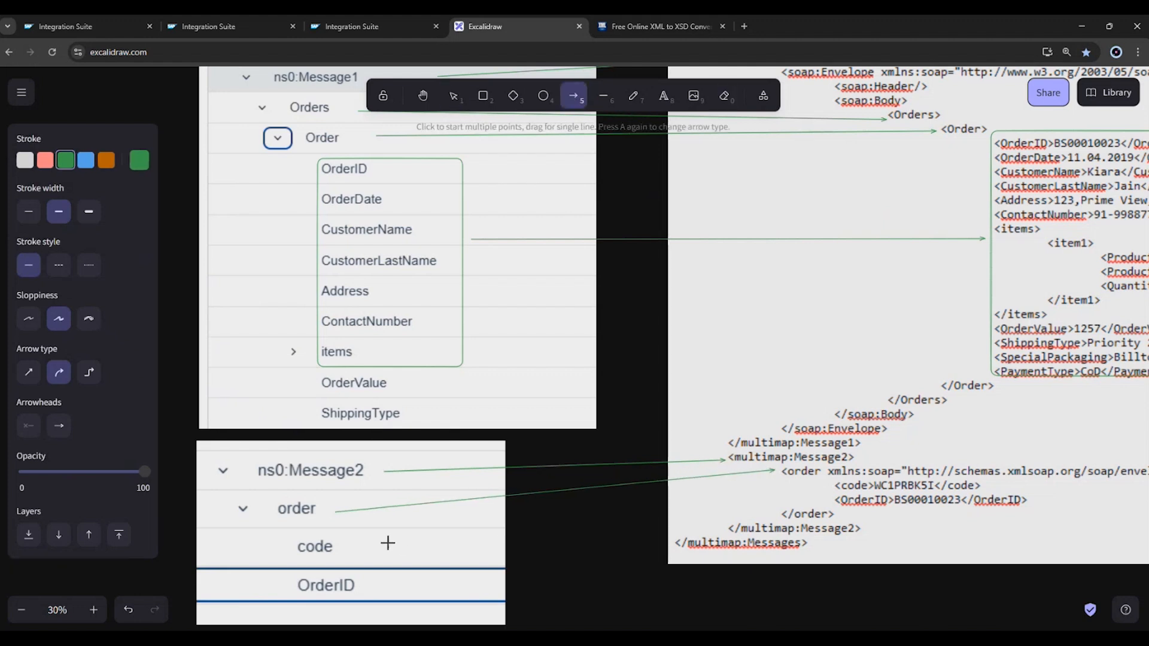
drag(388, 543, 829, 485)
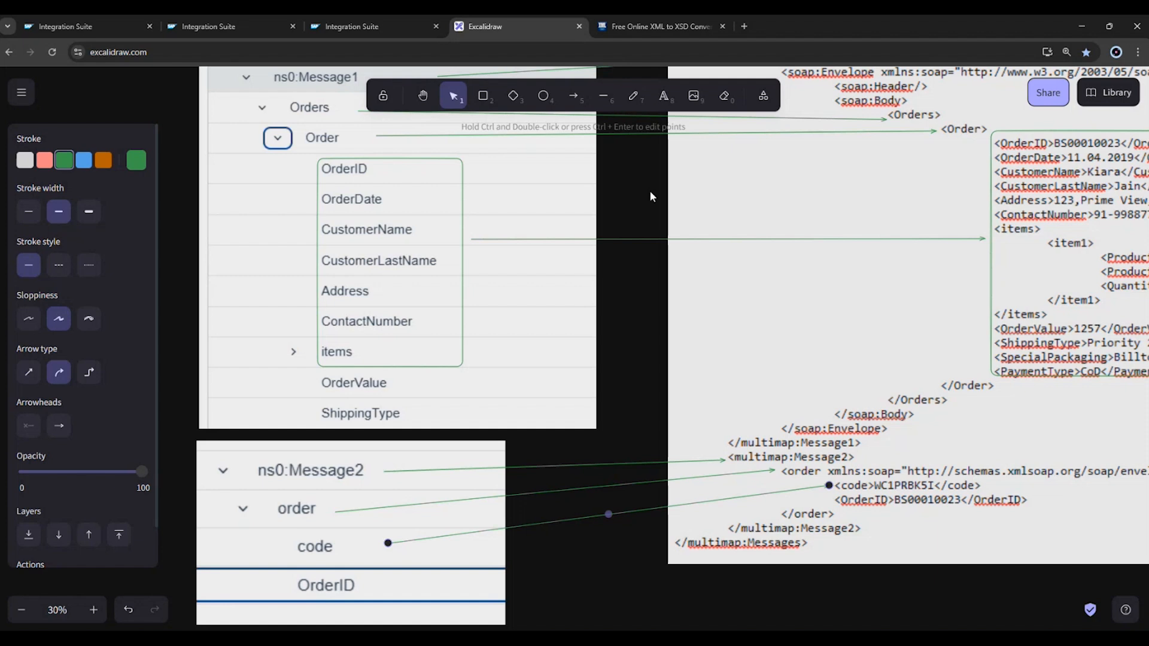
click(575, 106)
drag(380, 590, 837, 501)
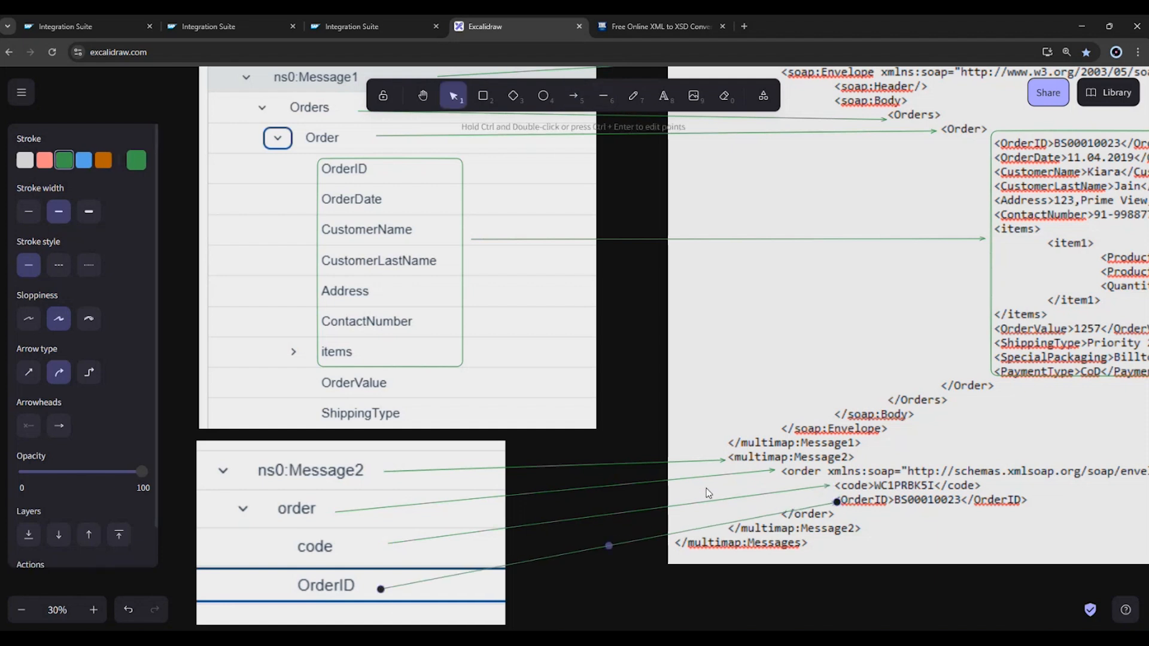
Draw a red rectangle around the soap:Envelope, soap:Header and soap:Body opening lines in the XML screenshot.
scroll(707, 491, up, 4)
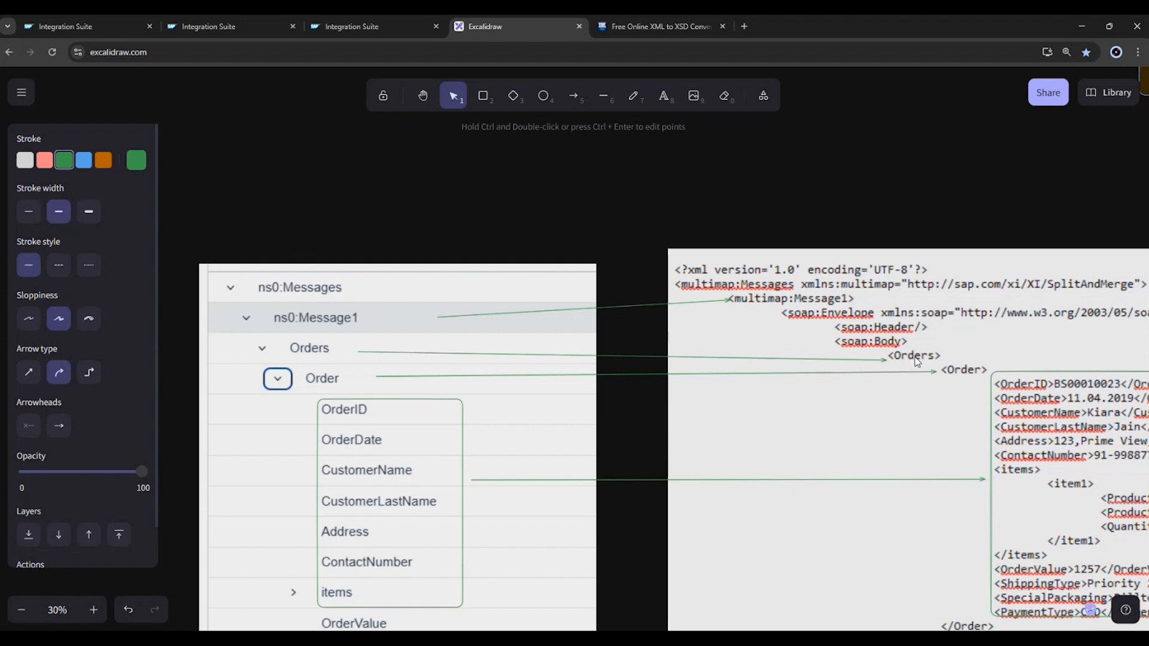
click(484, 96)
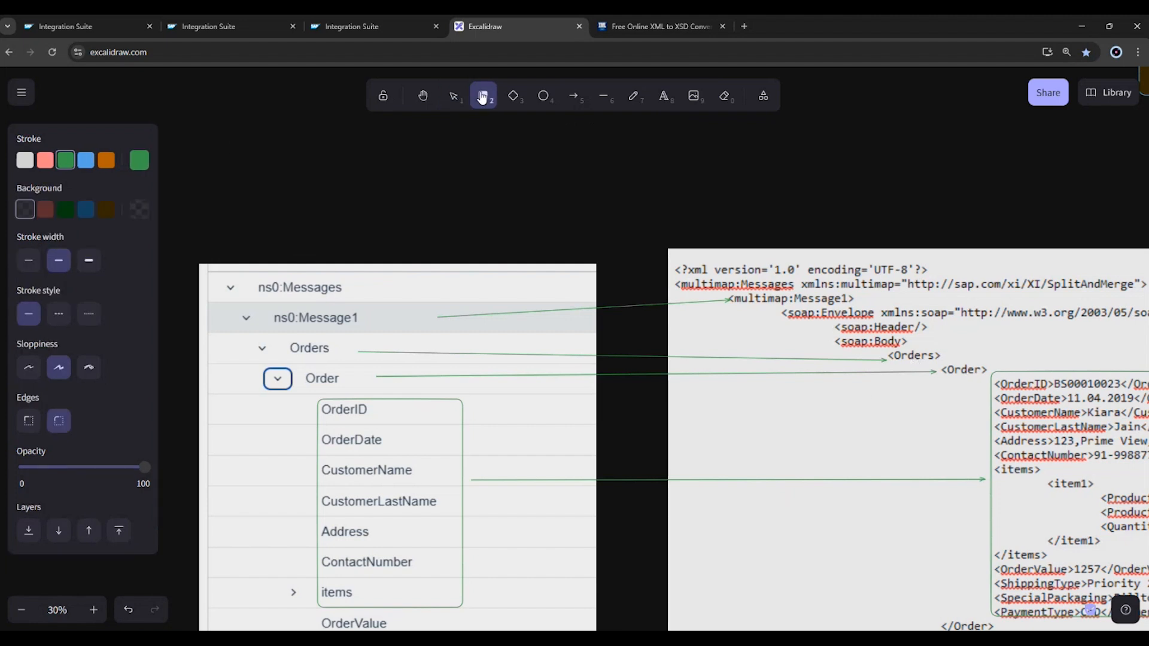
click(45, 162)
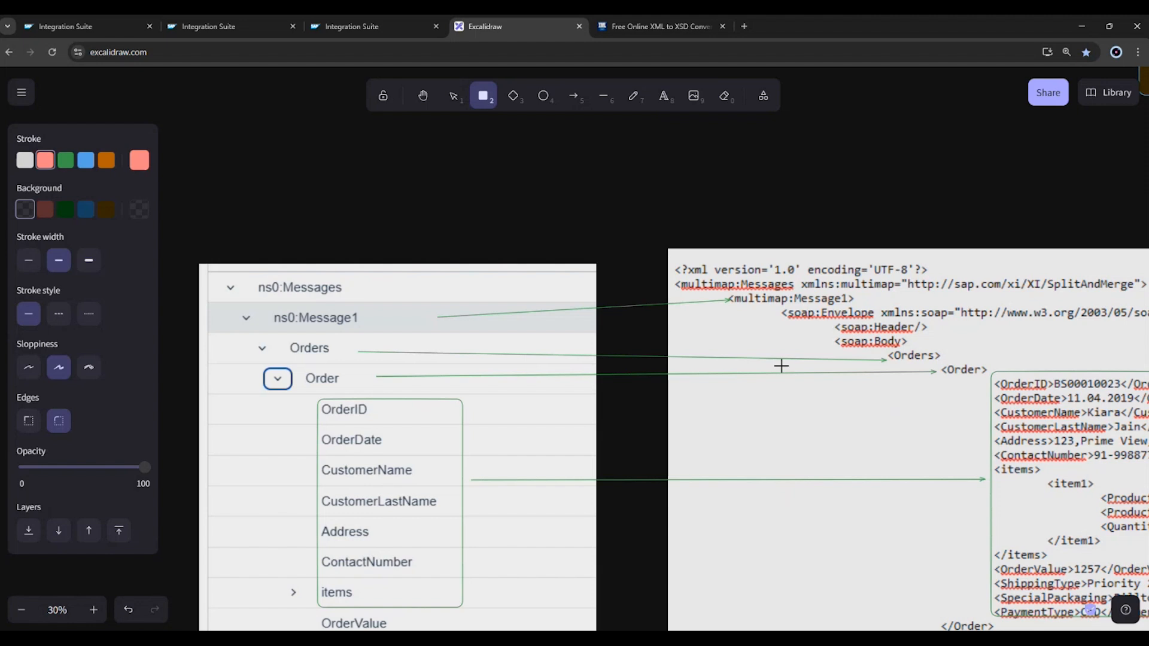
drag(771, 307, 968, 353)
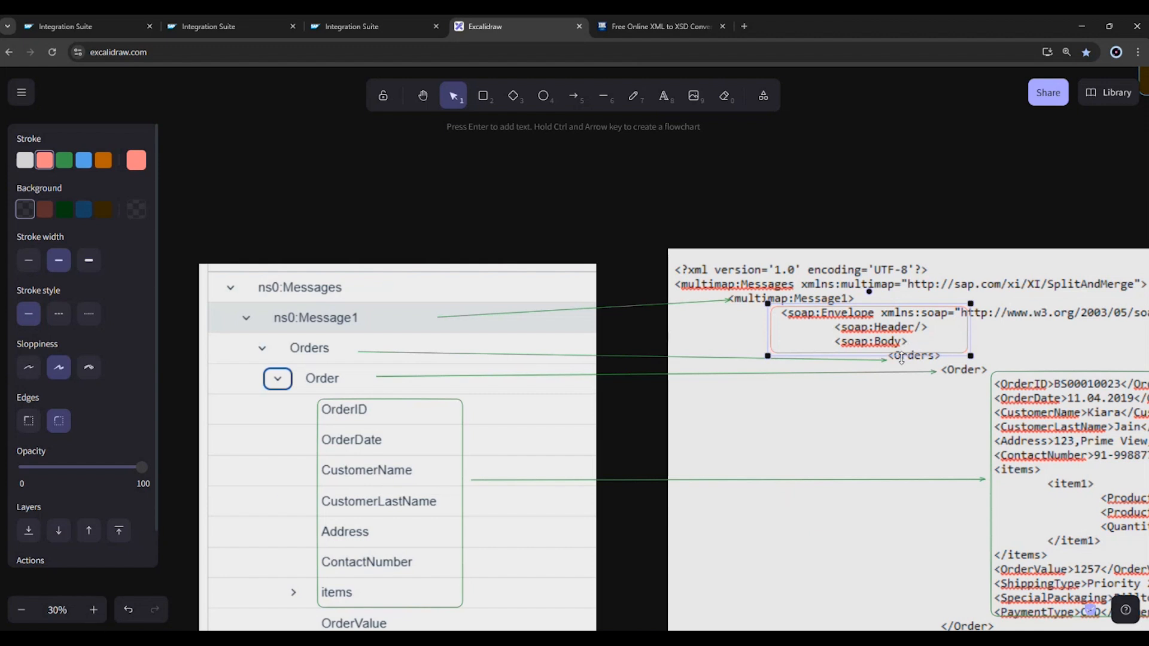
click(806, 221)
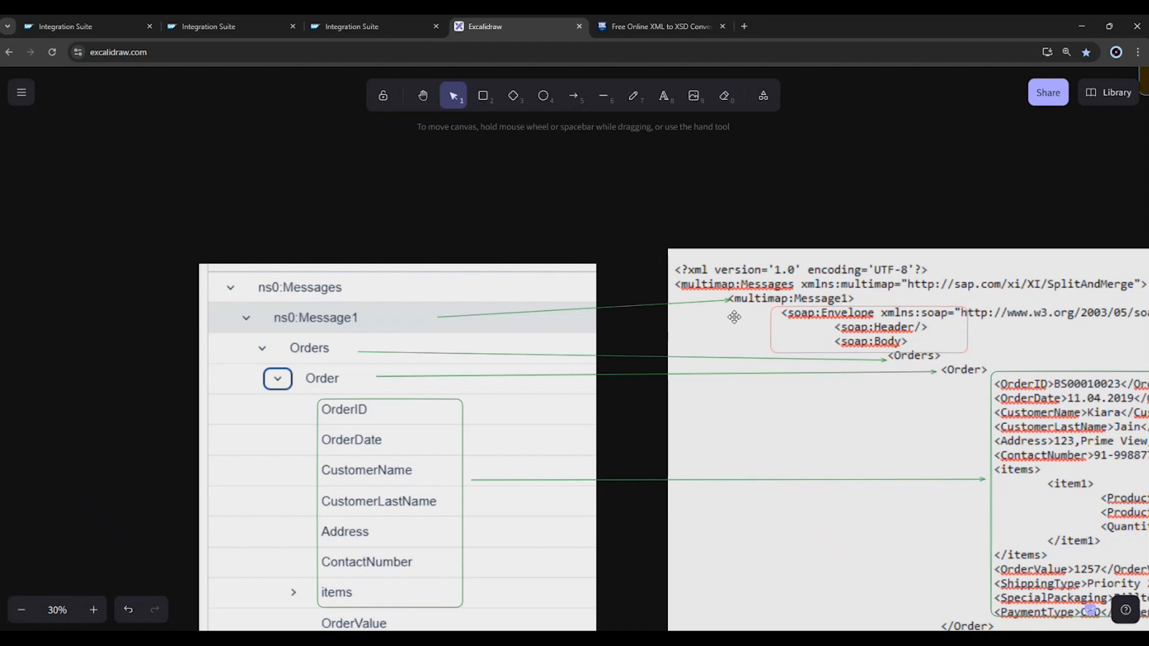
Draw a short red arrow pointing at the red frame around the SOAP envelope lines.
key(a)
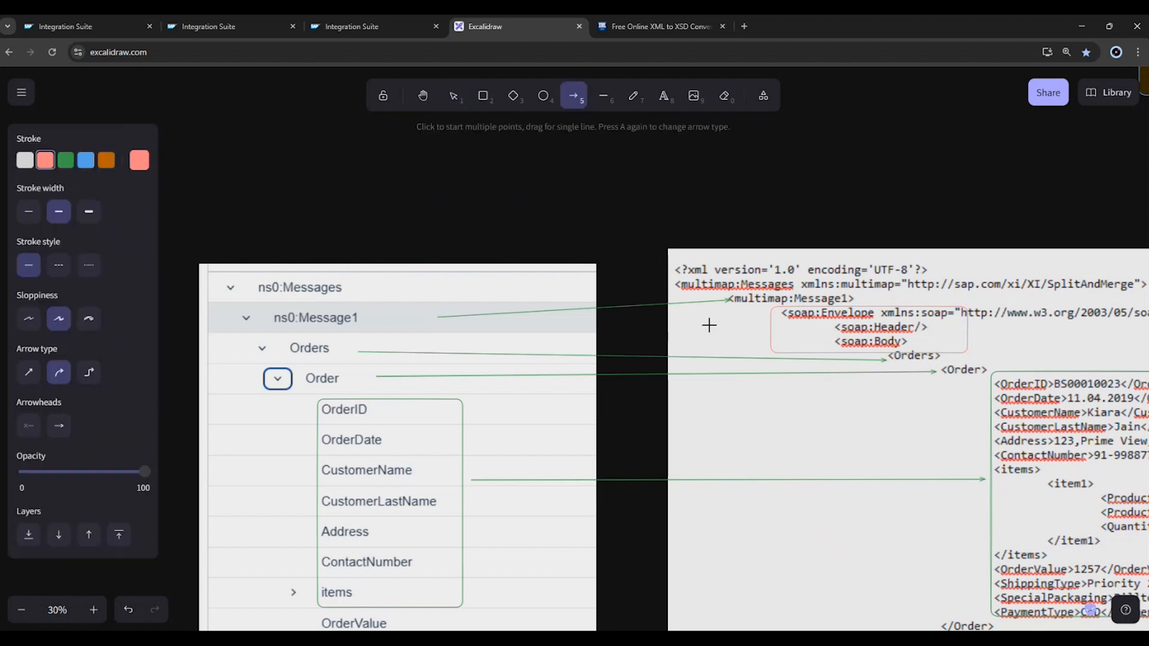
drag(708, 326, 763, 330)
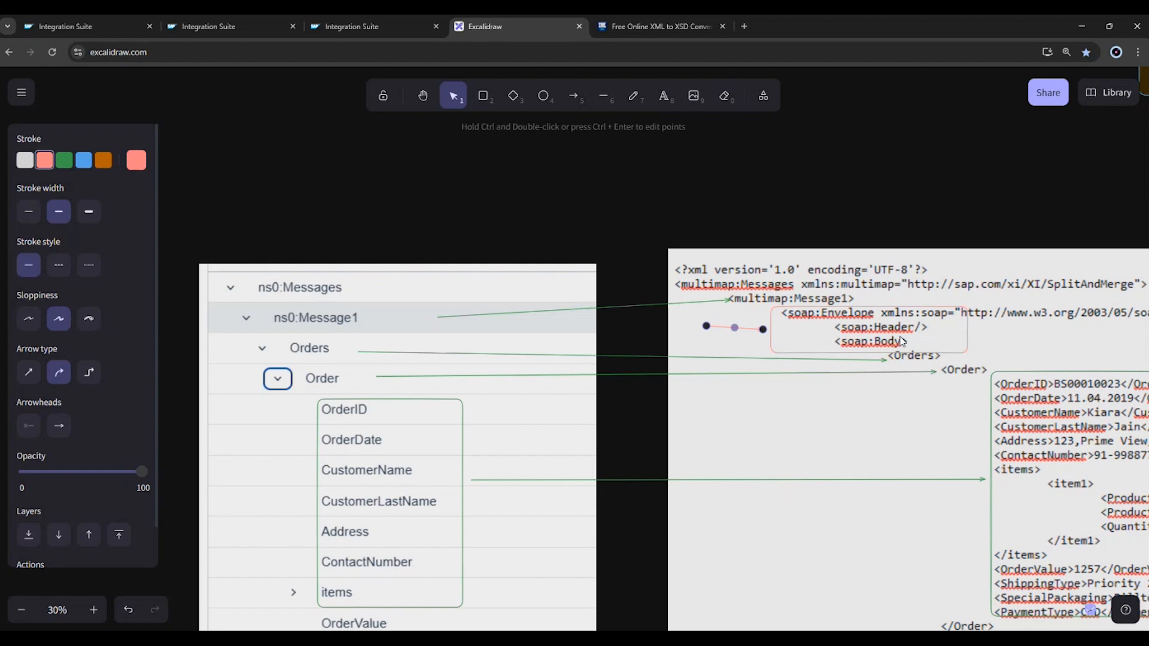
click(860, 188)
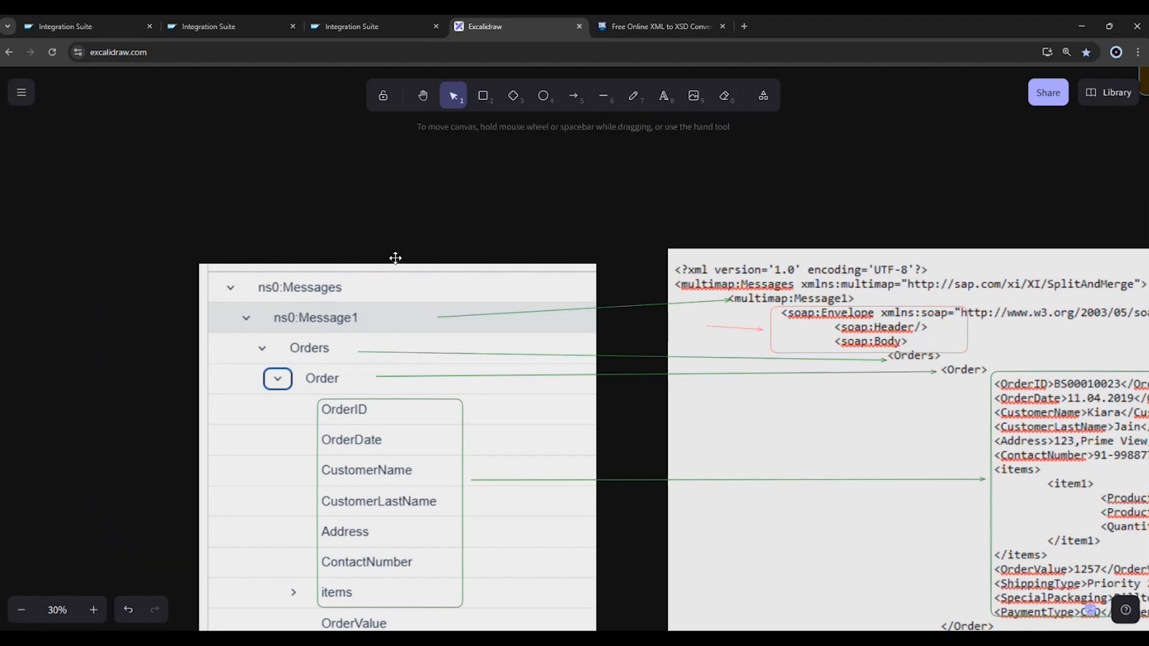
scroll(472, 477, down, 1)
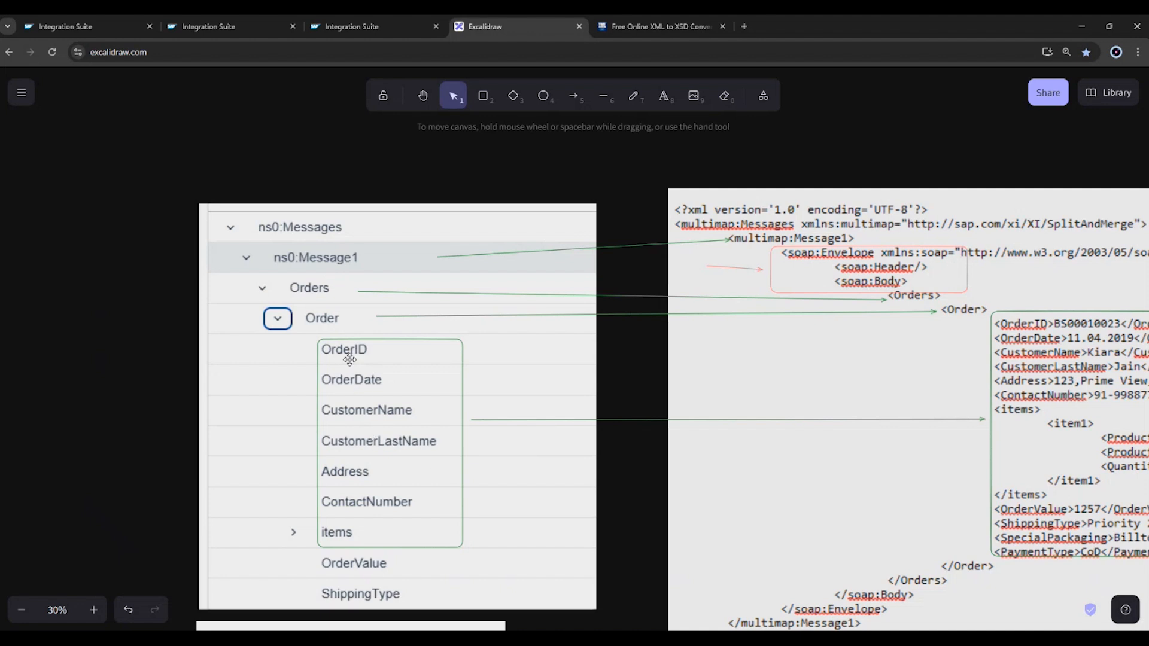
click(334, 490)
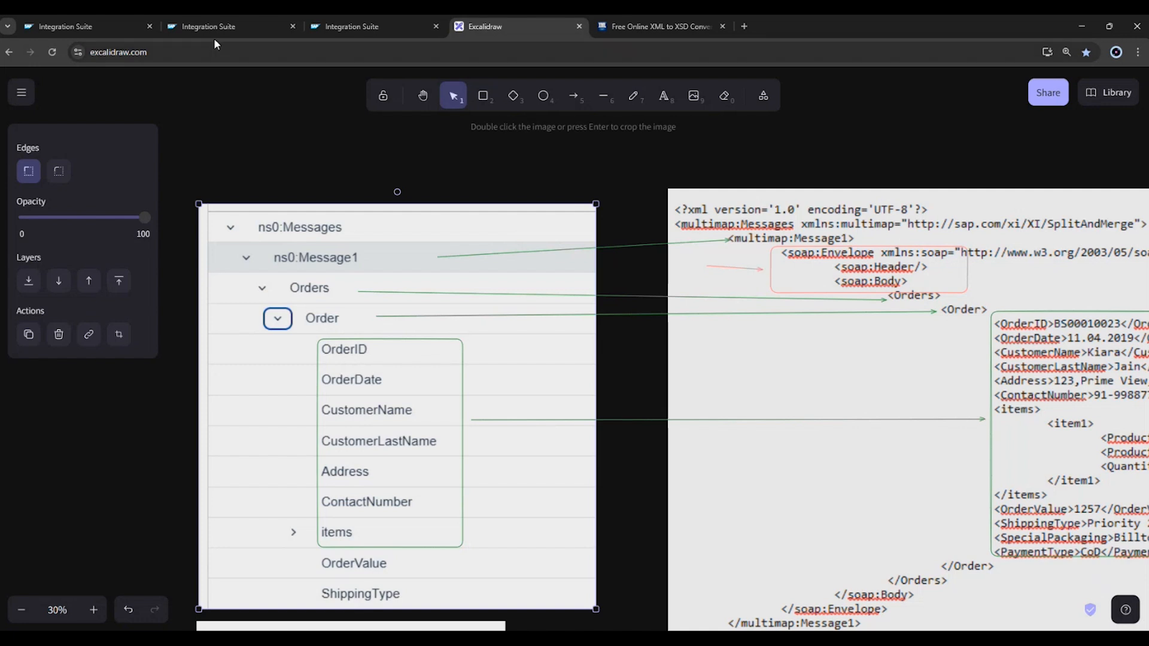
Switch to the MM_B46_IssueMapping editor in Integration Suite and map source ns0:Messages and ns0:Message1 to the target nodes of the same names.
click(90, 27)
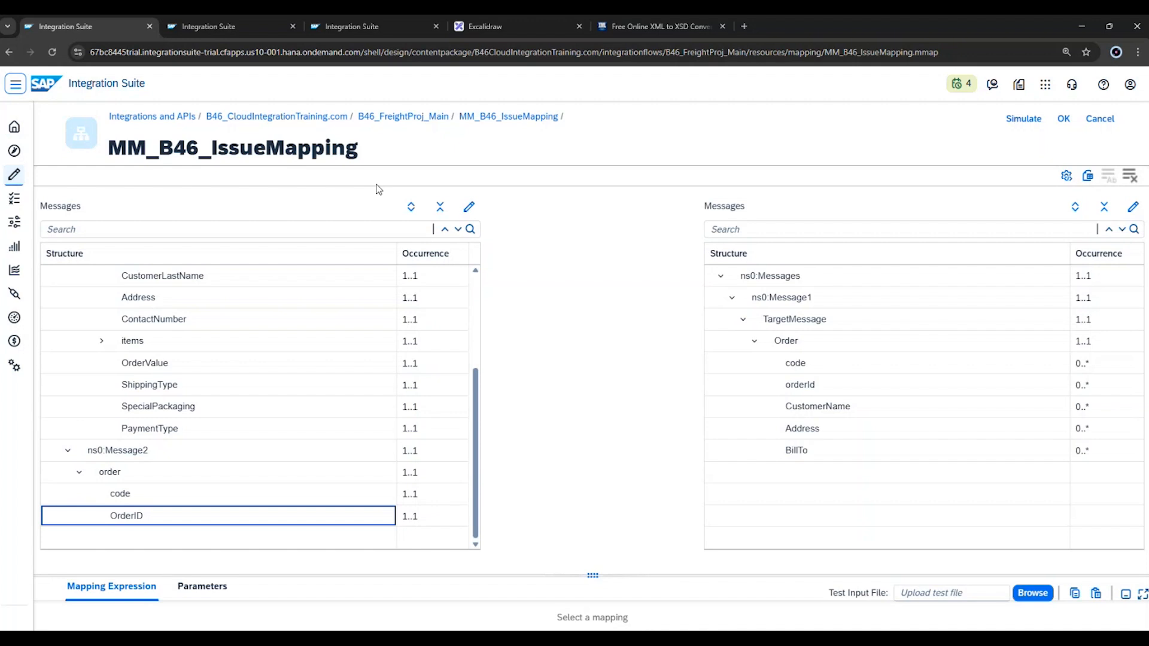
scroll(479, 308, up, 2)
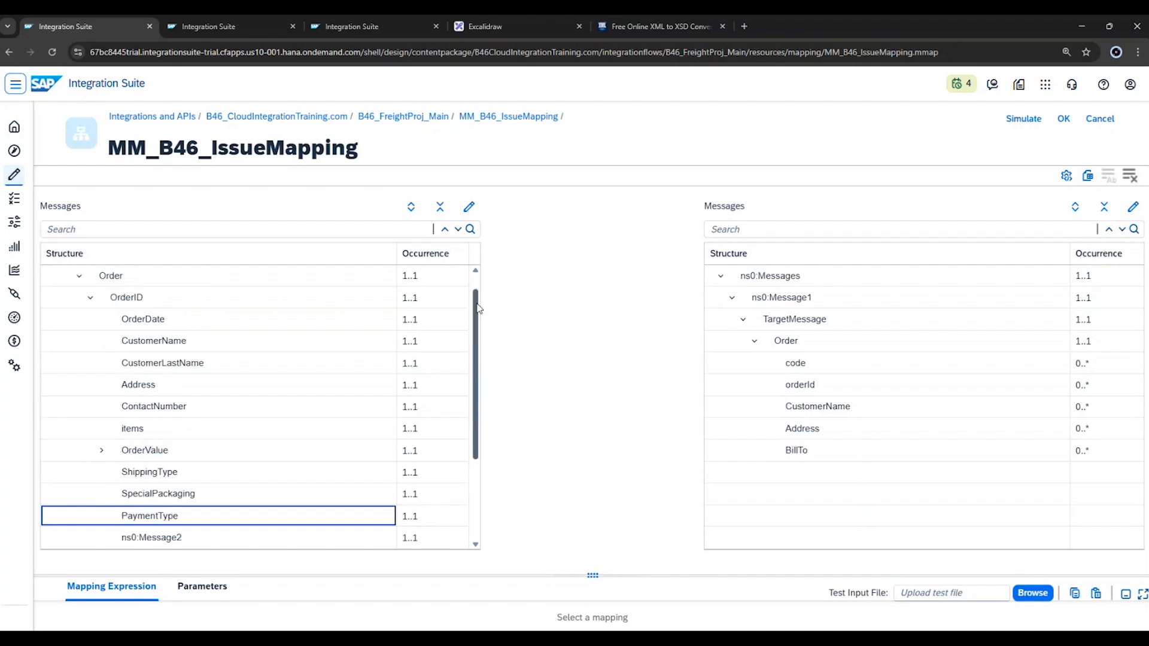
drag(477, 303, 476, 287)
drag(366, 278, 712, 258)
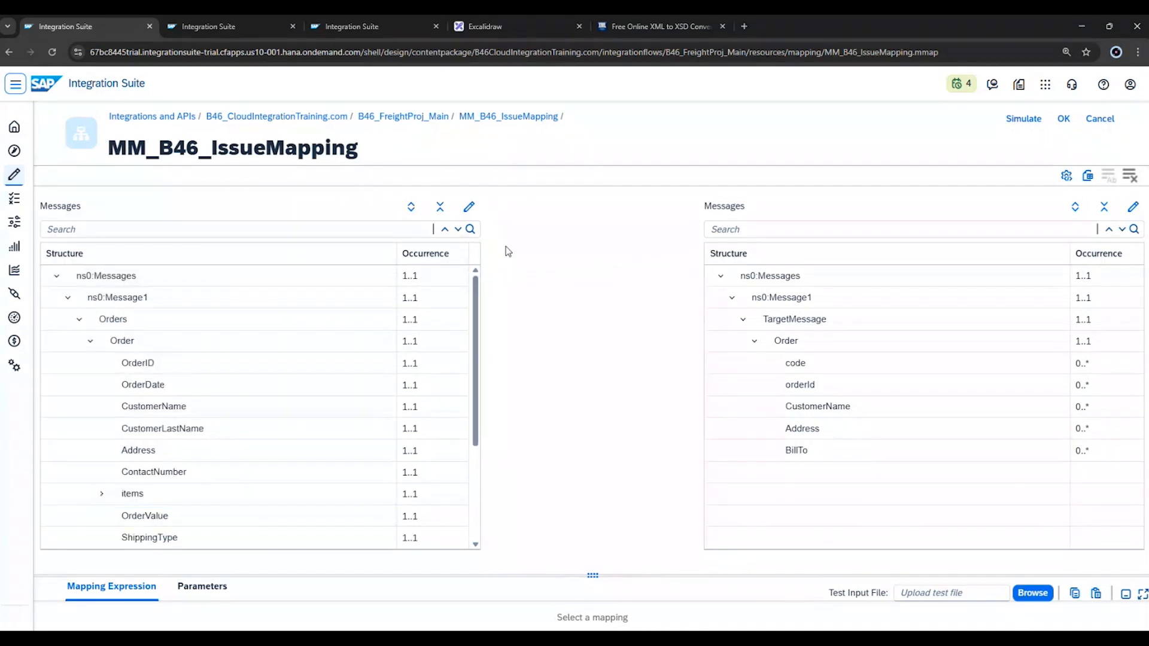
drag(367, 277, 740, 280)
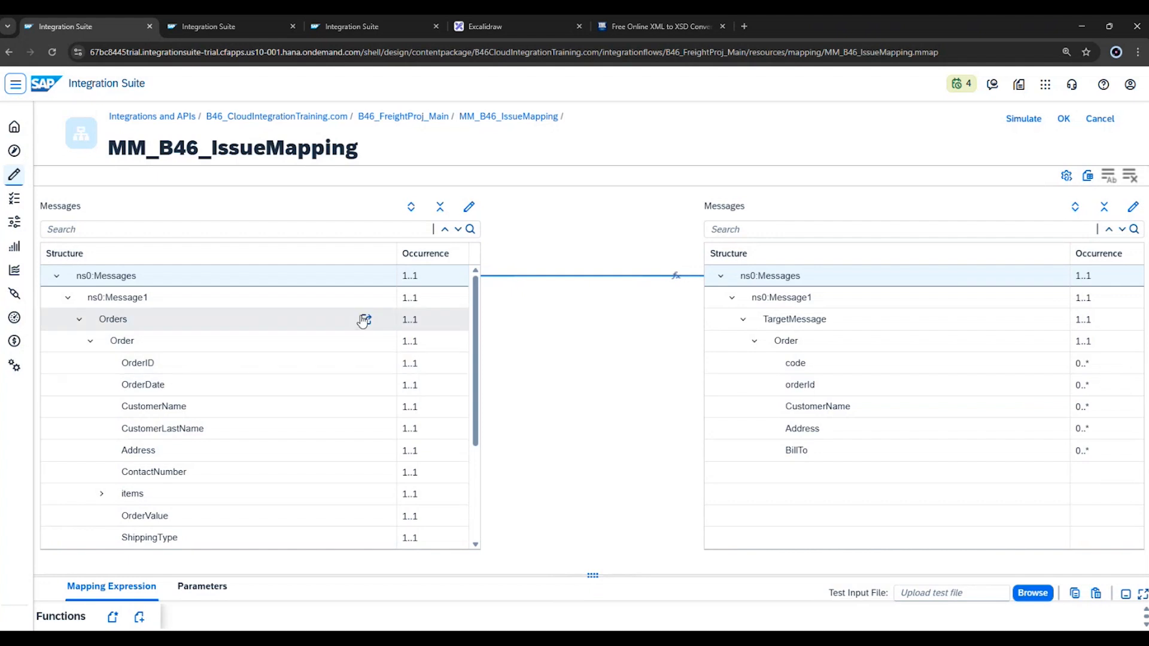
drag(365, 298, 712, 298)
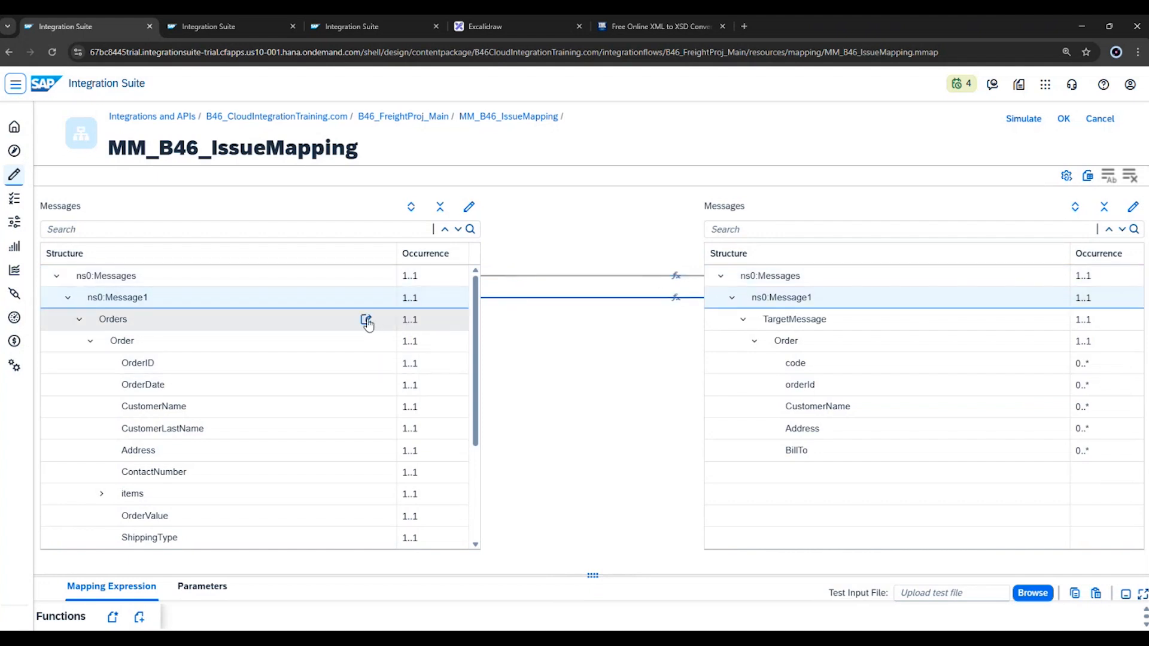
Map the source Orders node under ns0:Message1 to the target TargetMessage node.
drag(367, 321, 723, 321)
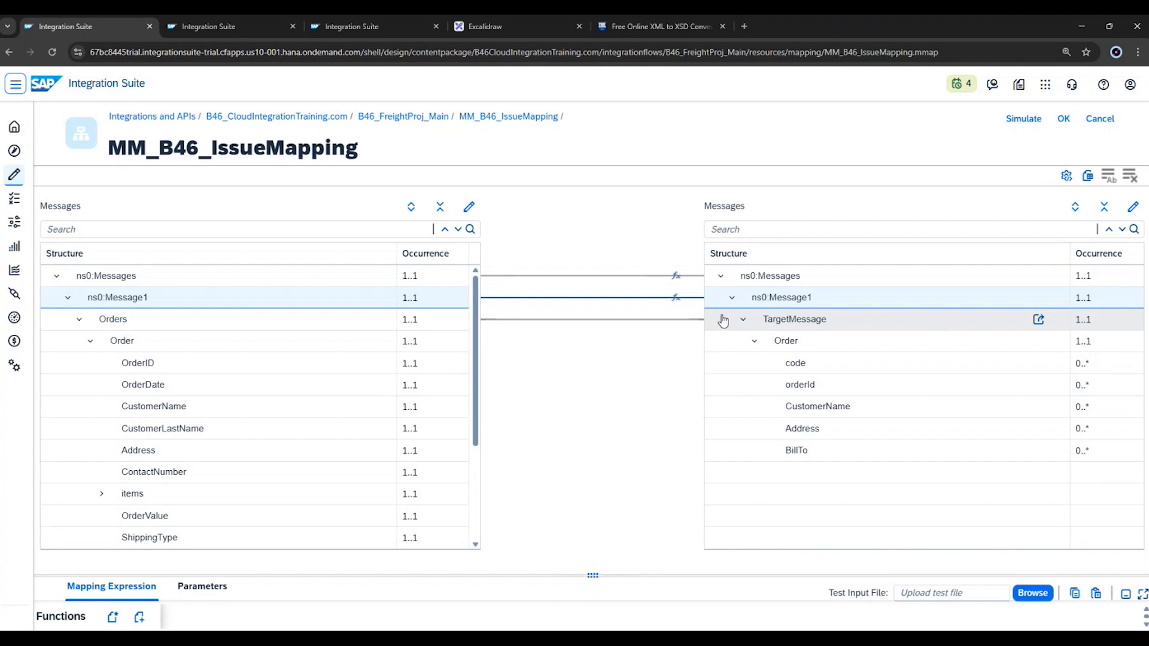
click(371, 322)
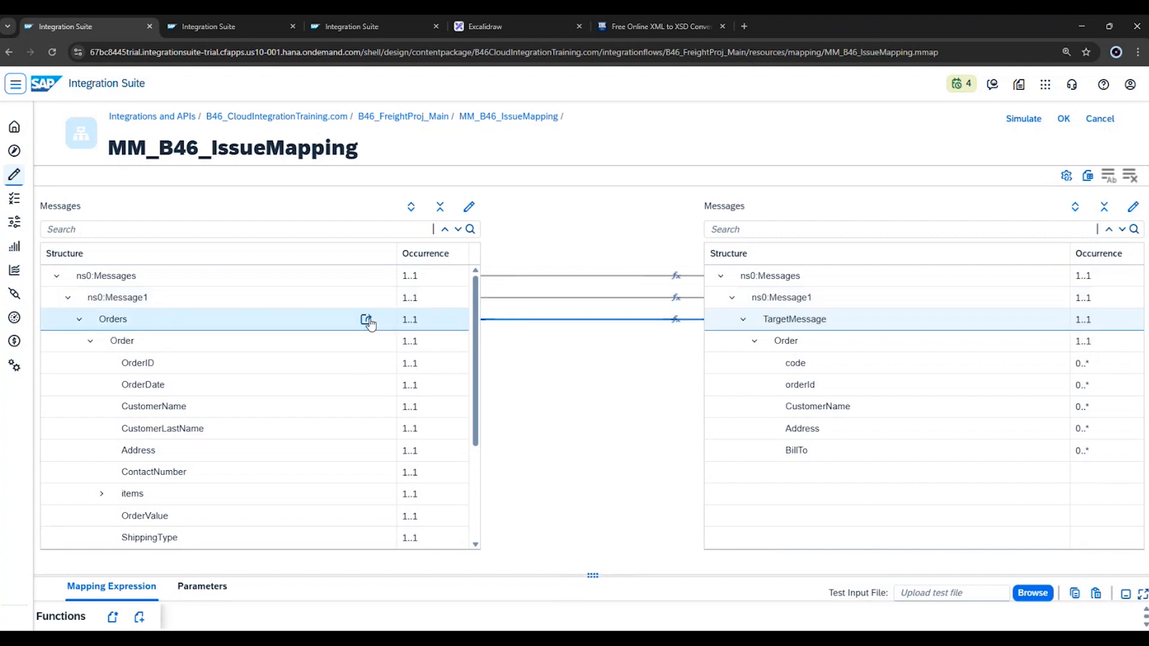
drag(371, 321, 726, 343)
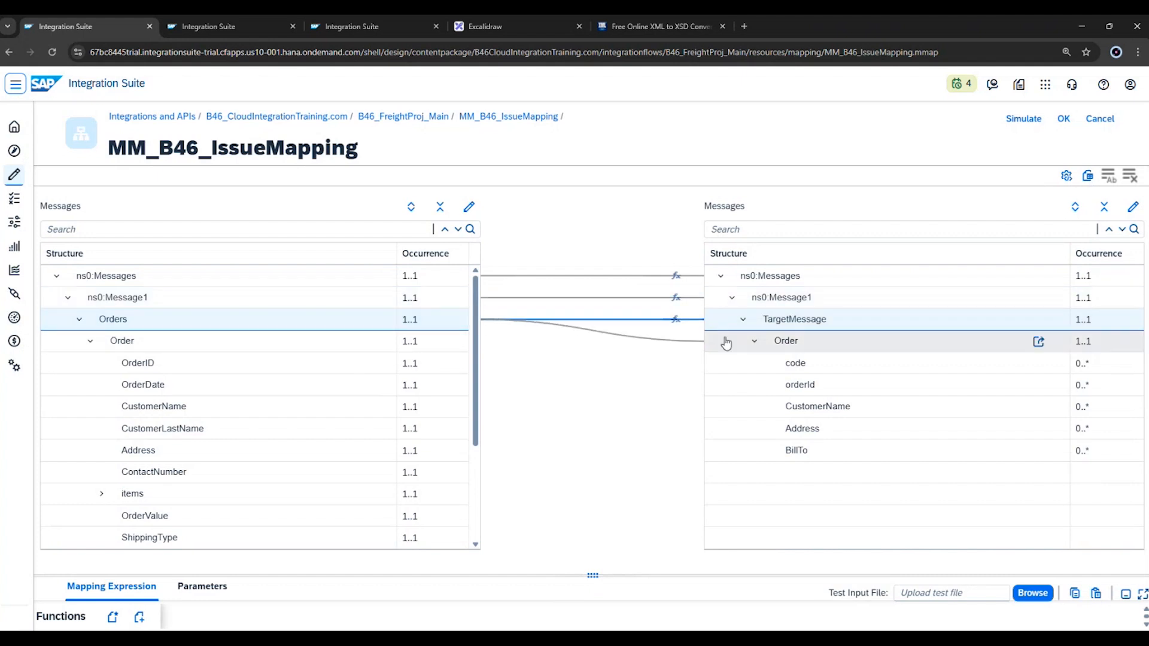
drag(362, 341, 731, 348)
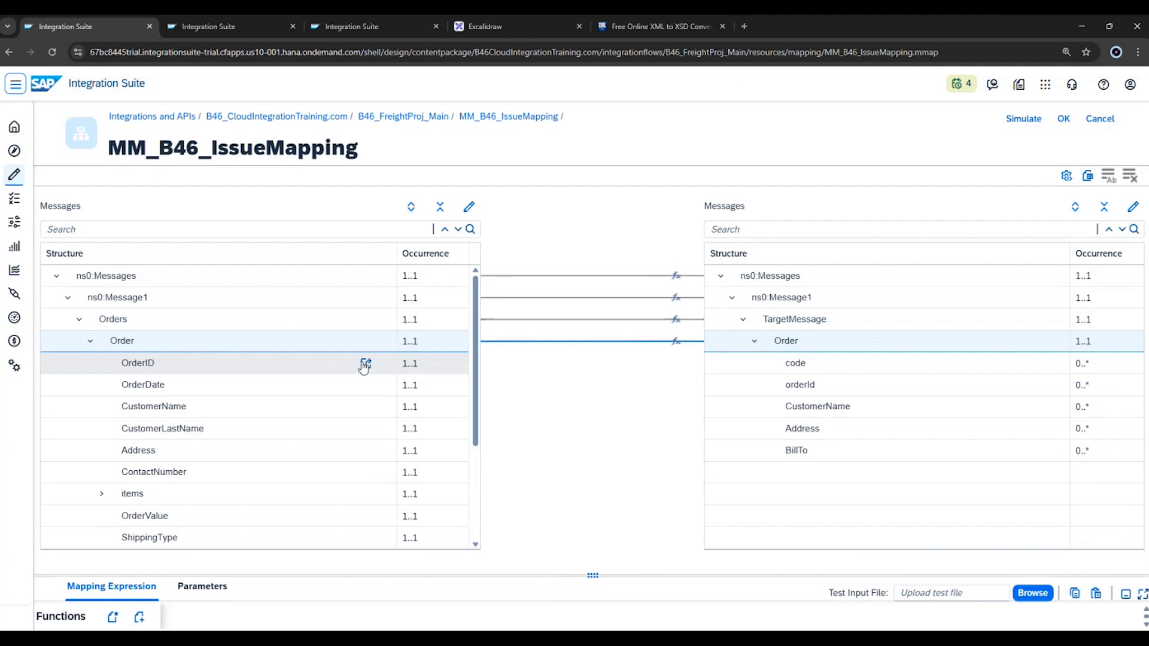
drag(366, 362, 707, 368)
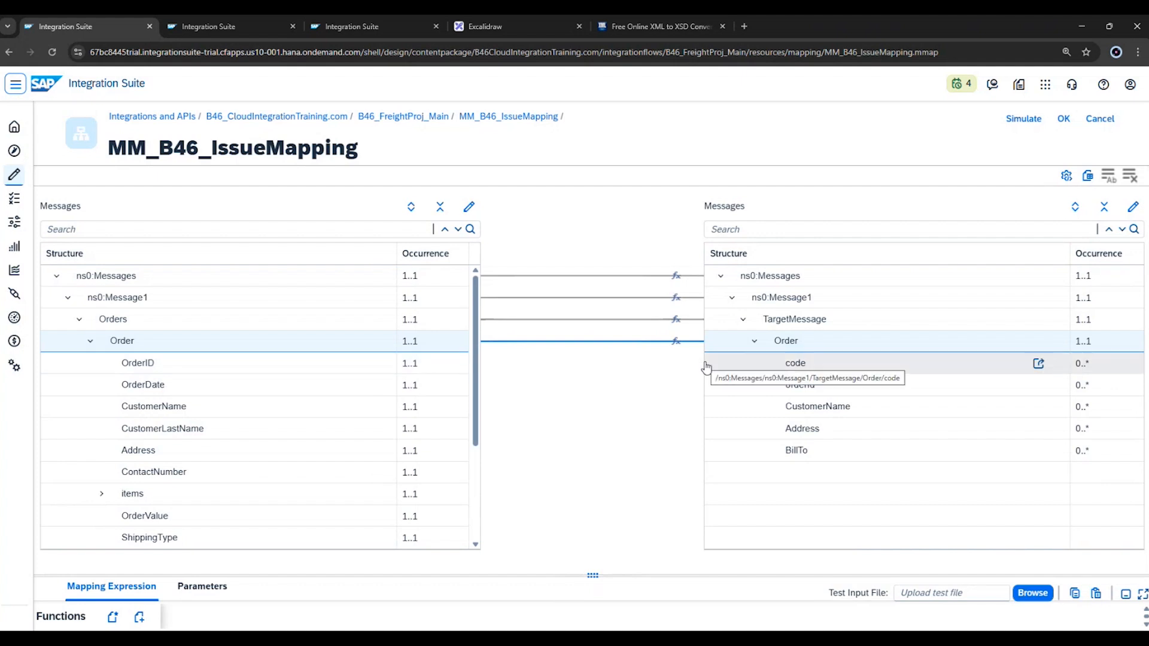
click(608, 341)
click(632, 352)
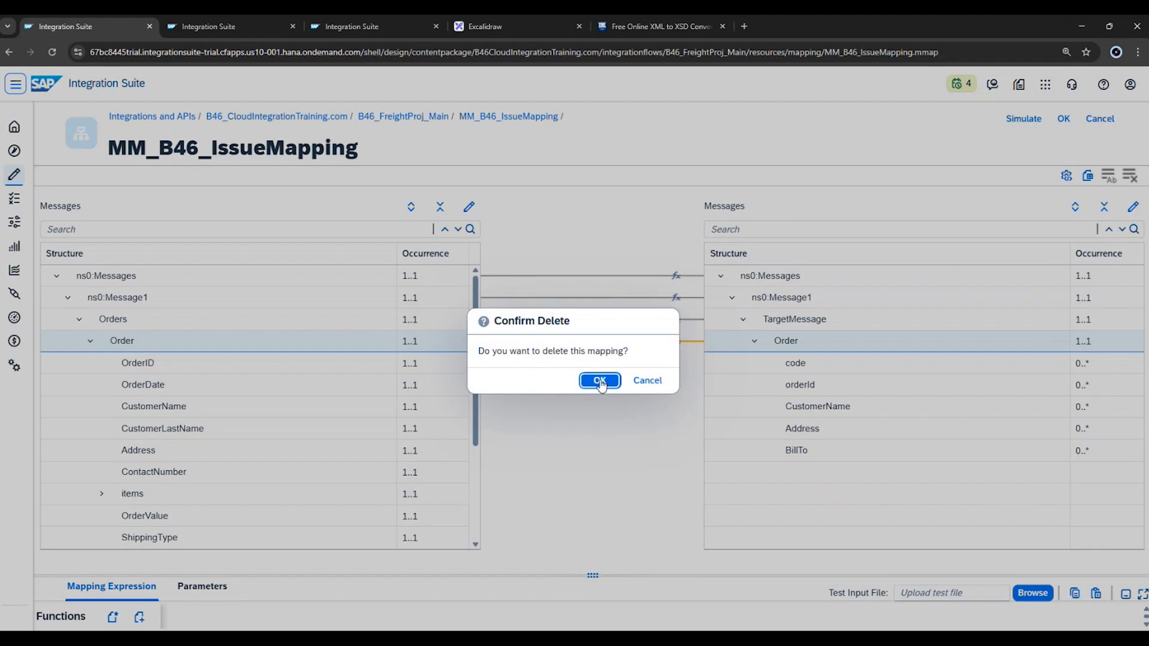
click(601, 380)
Map code under ns0:Message2 to the target code, and the ns0:Message1 Order node to the target Order.
scroll(372, 494, down, 3)
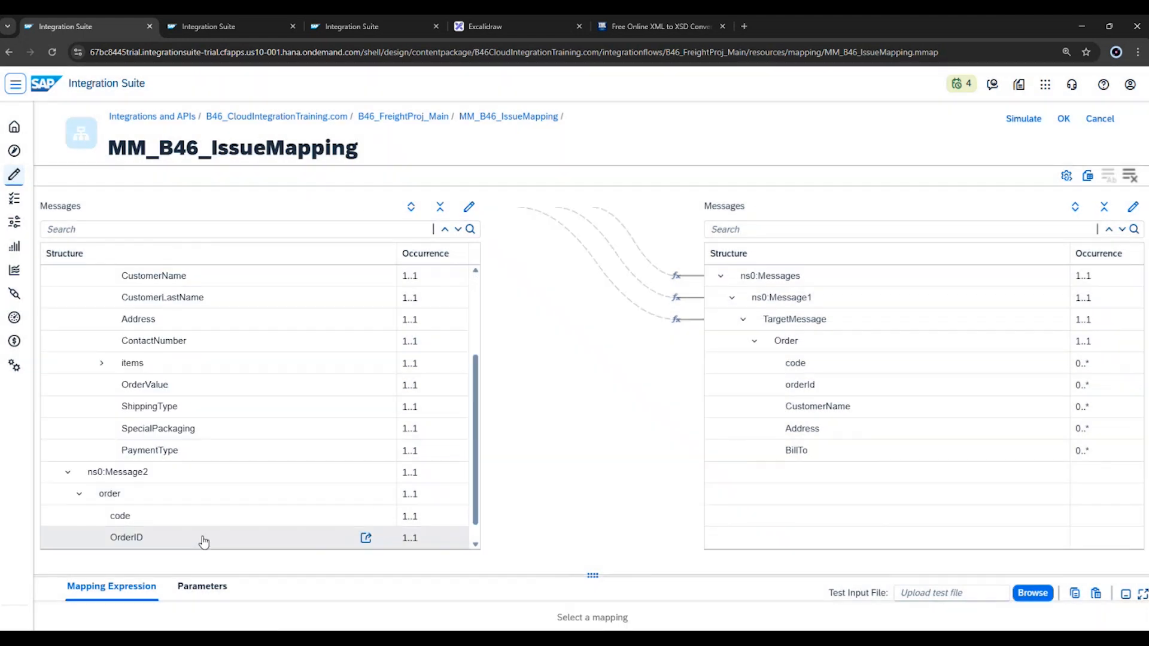
drag(364, 515, 747, 371)
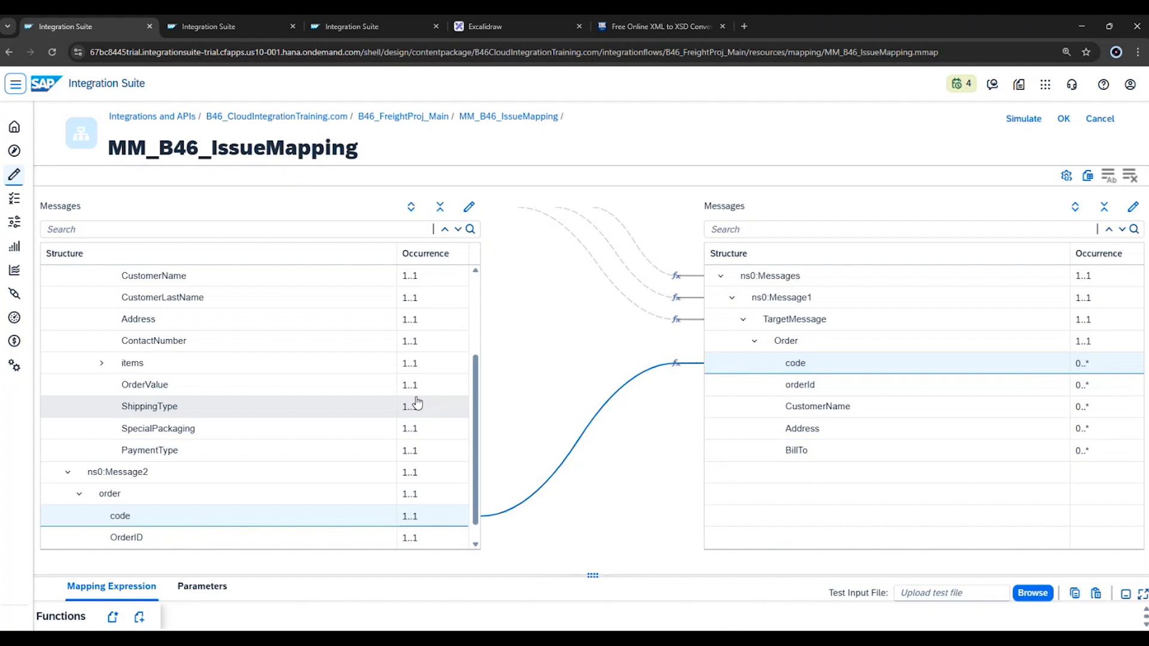
scroll(276, 348, up, 3)
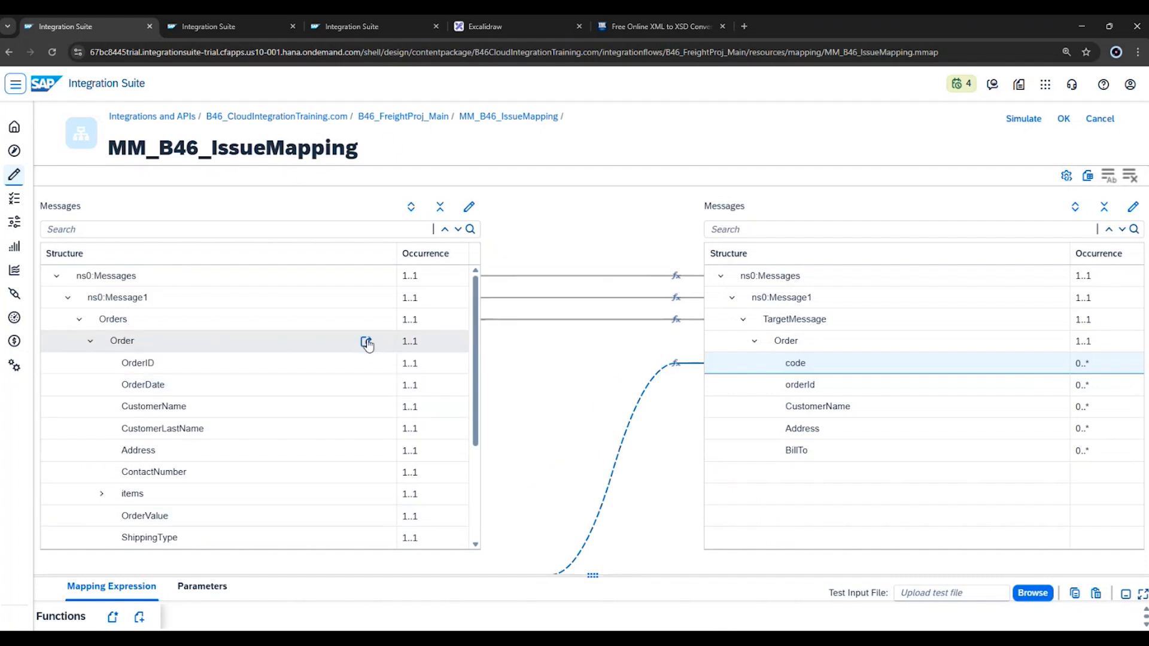
drag(368, 345, 710, 339)
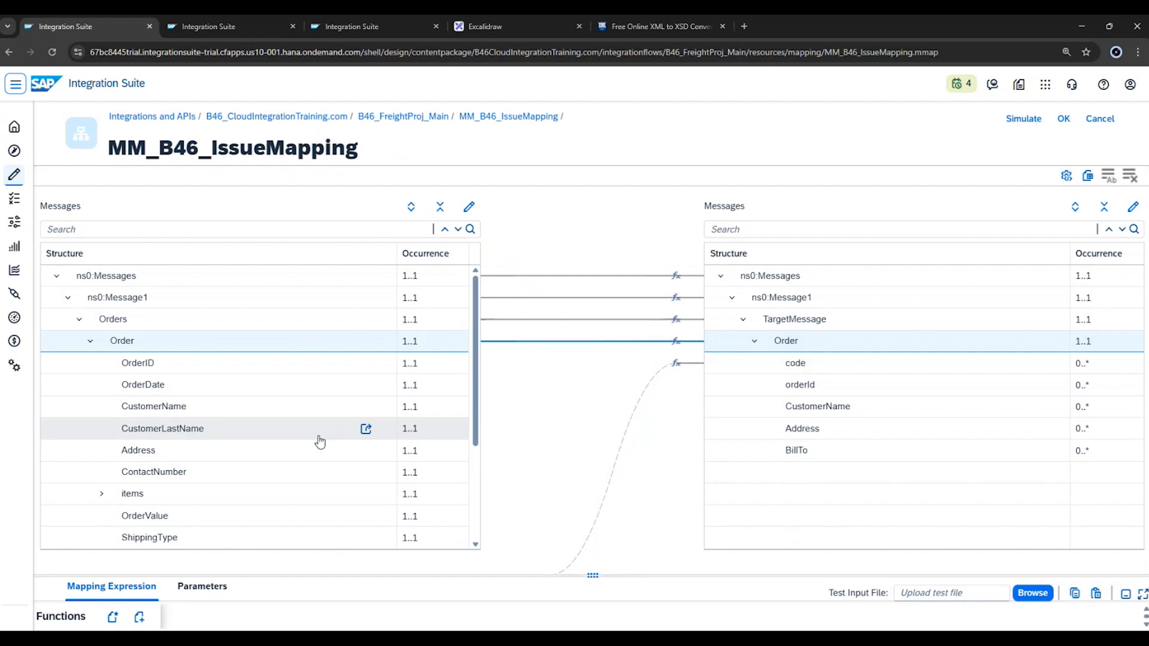
Map source OrderID, CustomerName and Address to target orderId, CustomerName and Address.
drag(366, 366, 732, 386)
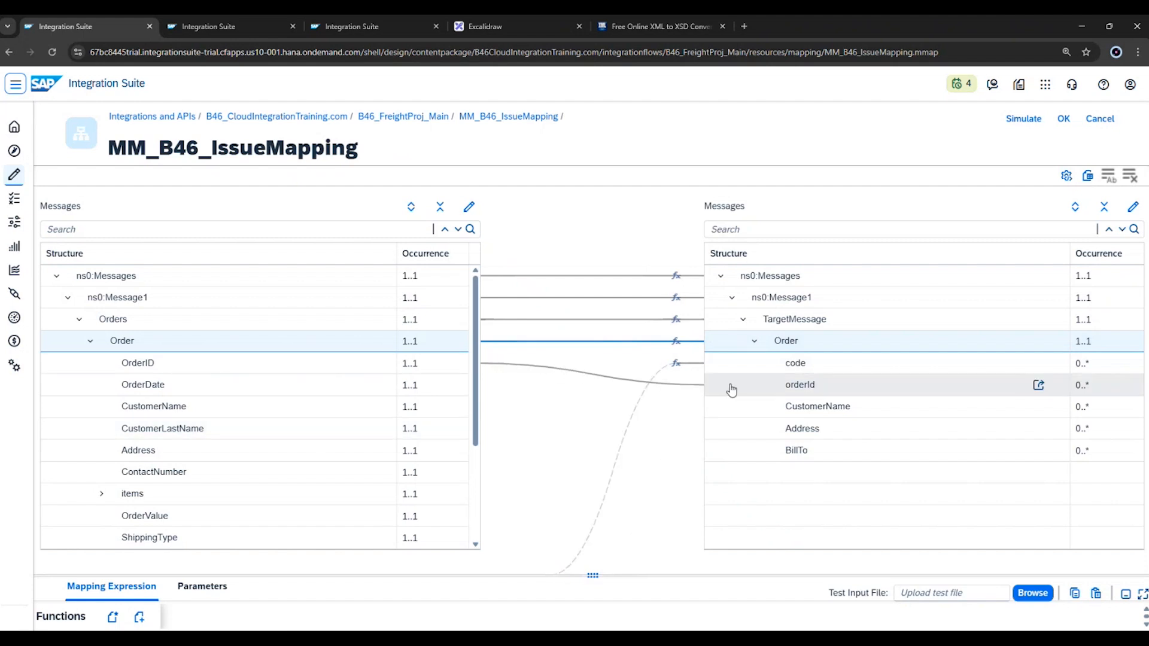
drag(366, 410, 713, 410)
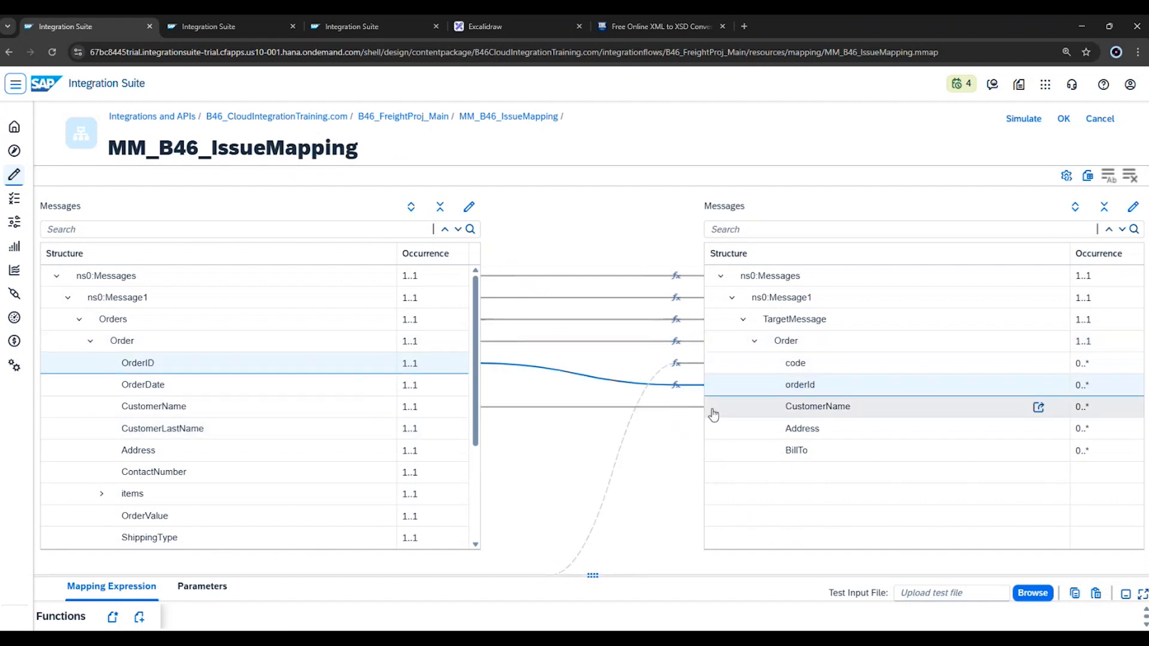
drag(367, 450, 757, 428)
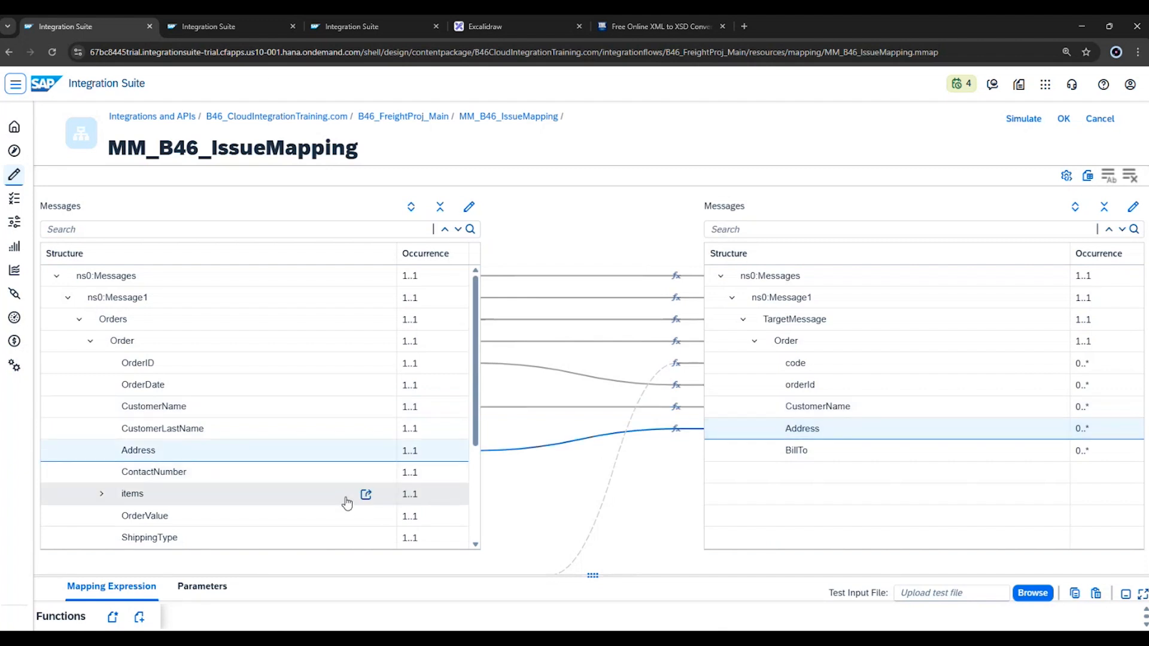
Examine the remaining source fields below Address, including the contents of items and item1, and collapse items again.
scroll(347, 503, down, 2)
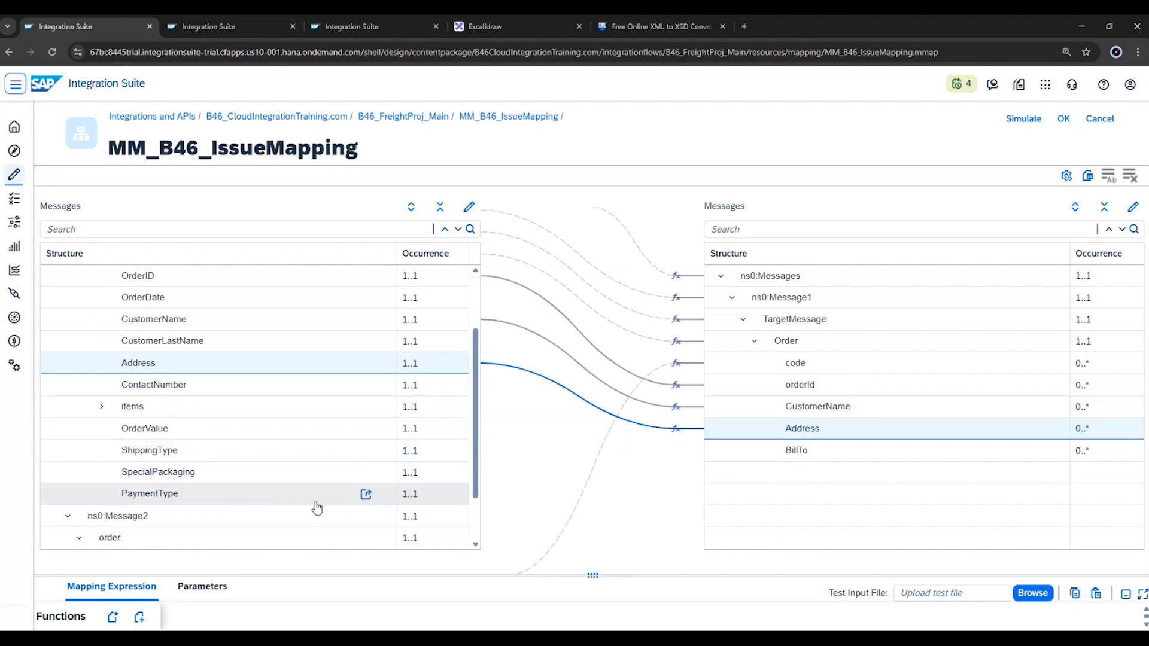
scroll(317, 508, down, 1)
scroll(317, 507, up, 1)
click(102, 429)
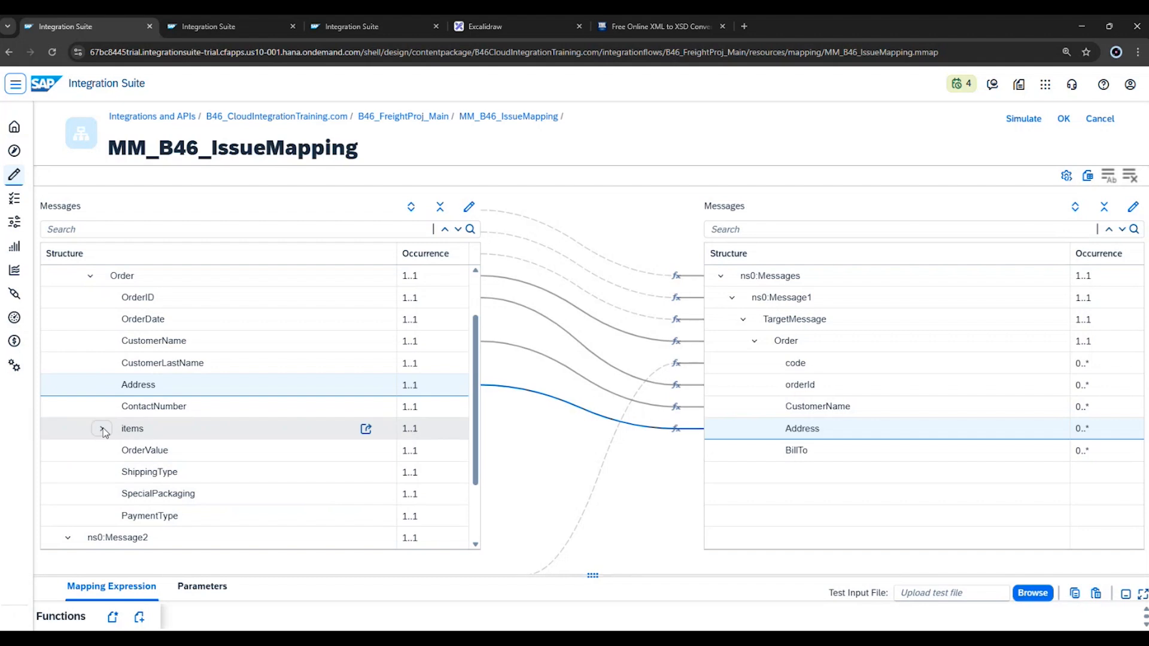
scroll(171, 498, down, 2)
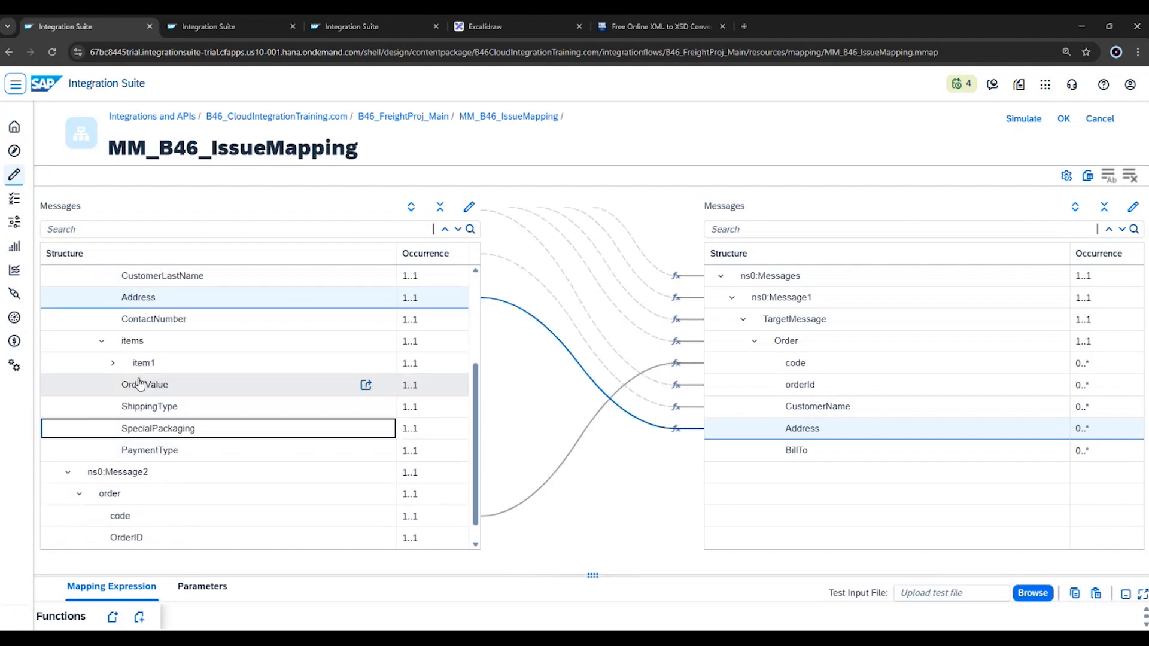
click(112, 363)
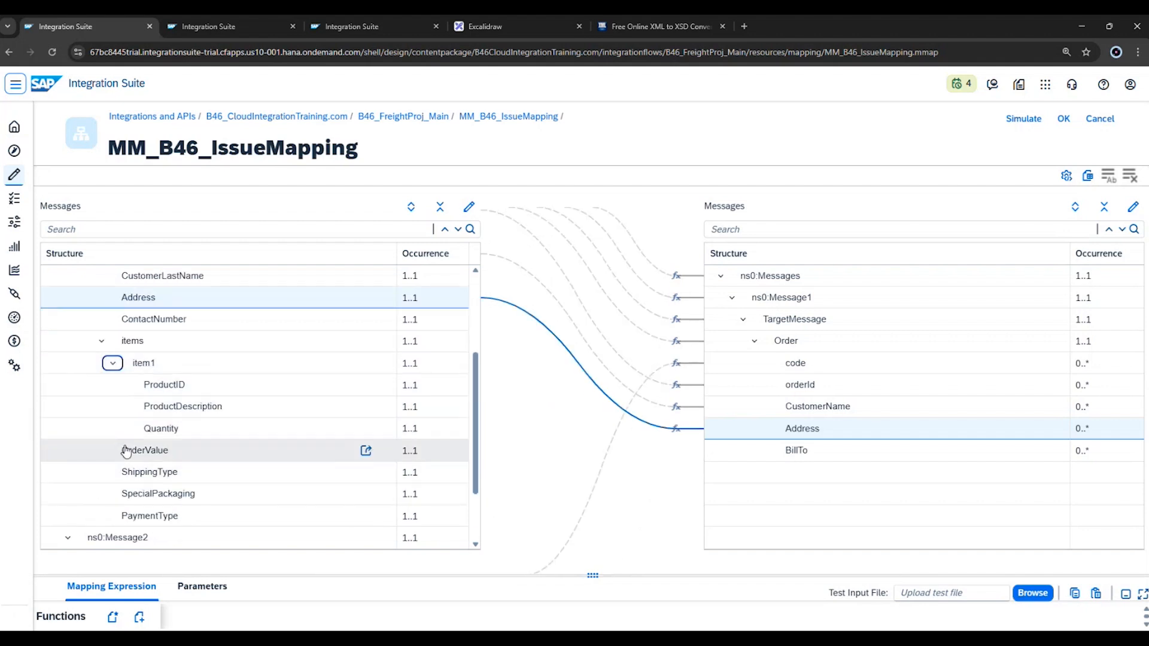
click(112, 364)
click(101, 341)
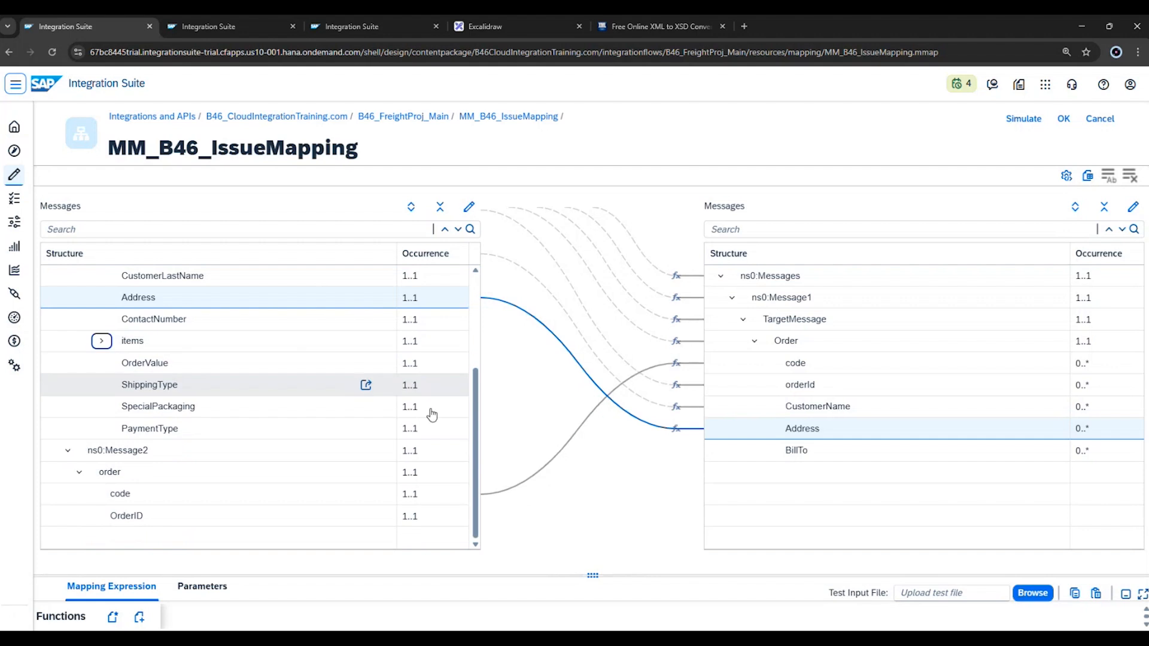
Map the source Address field to the target BillTo field as well.
scroll(284, 435, up, 2)
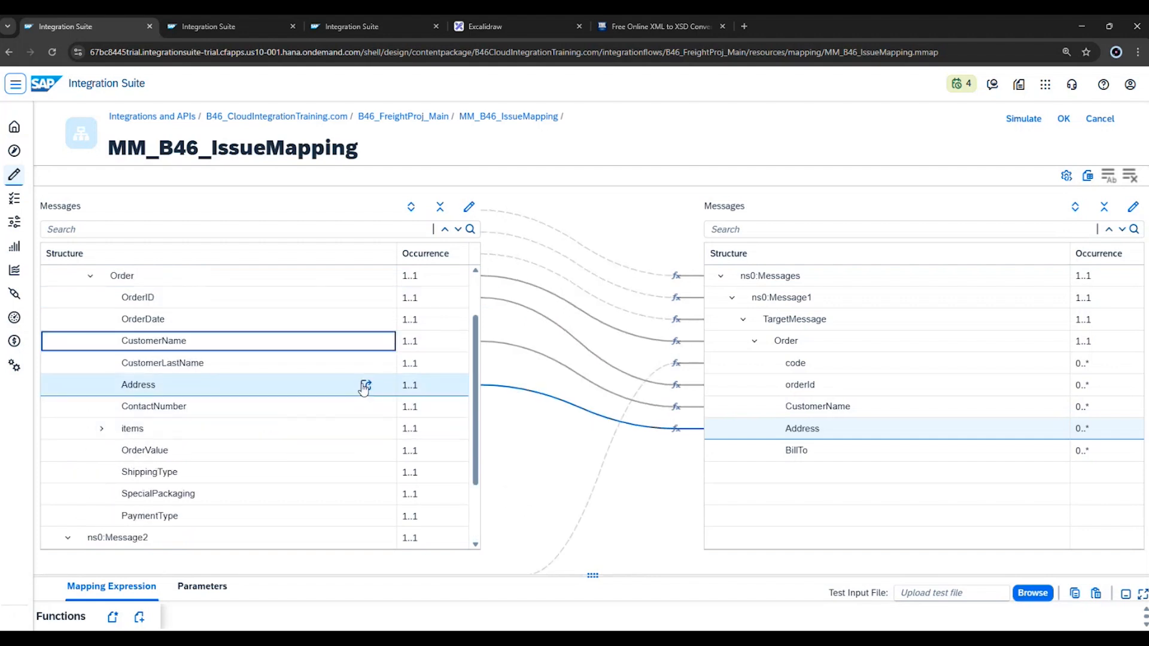
drag(364, 385, 721, 460)
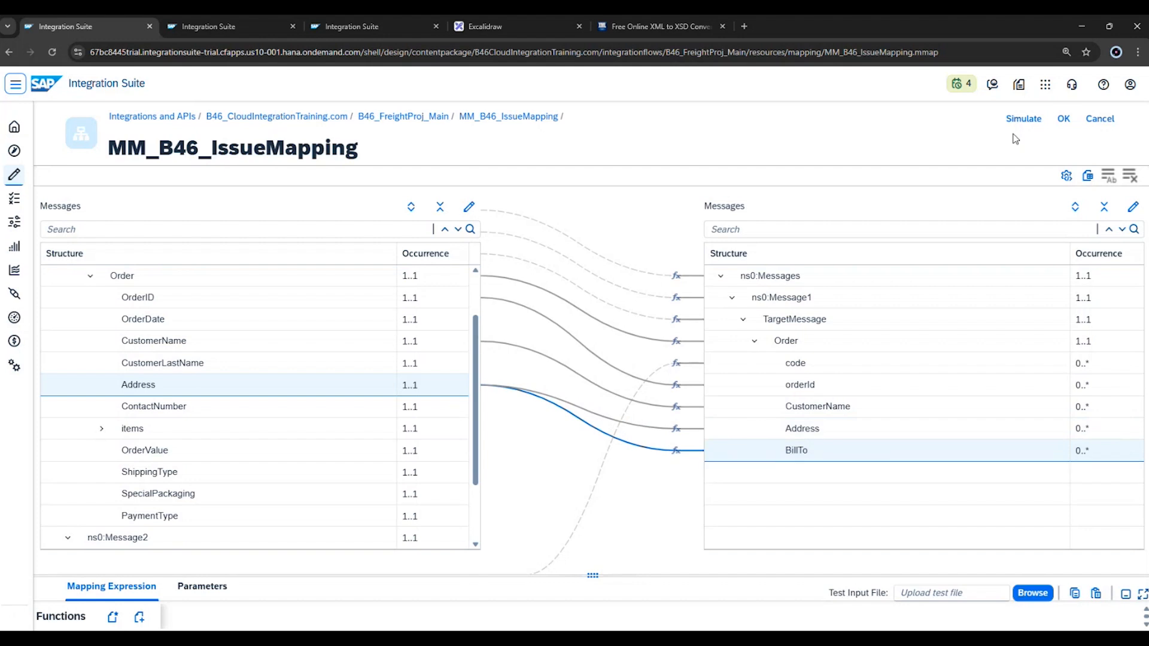
Accept the MM_B46_IssueMapping edits and save the B46_FreightProj_Main integration flow.
click(1060, 122)
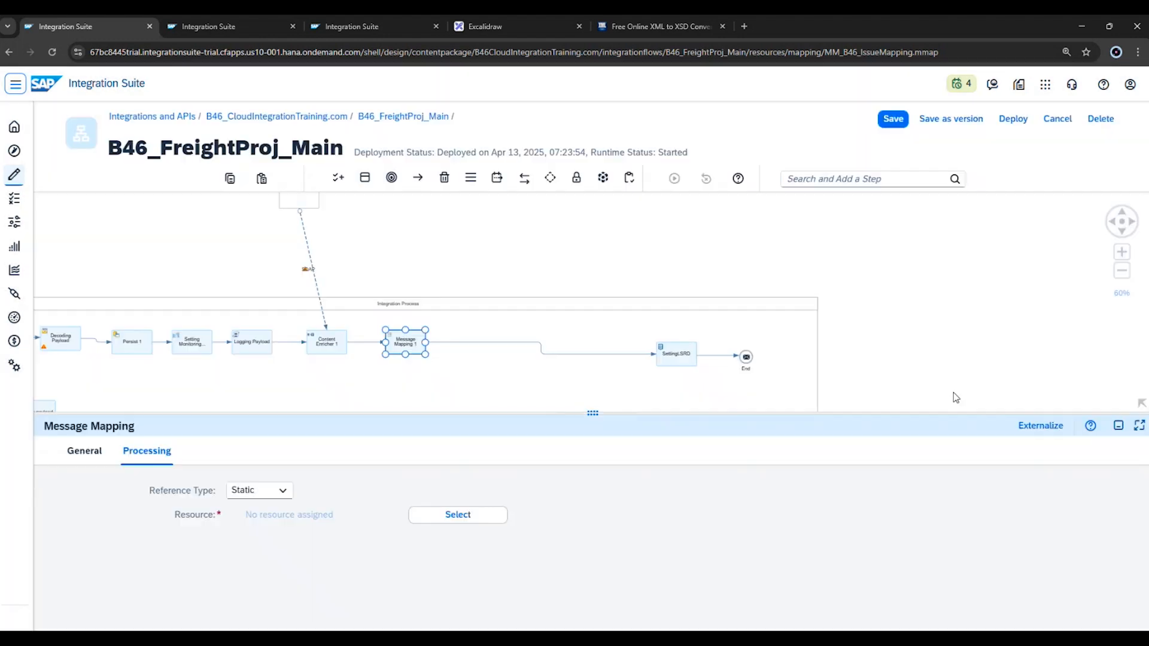
click(892, 118)
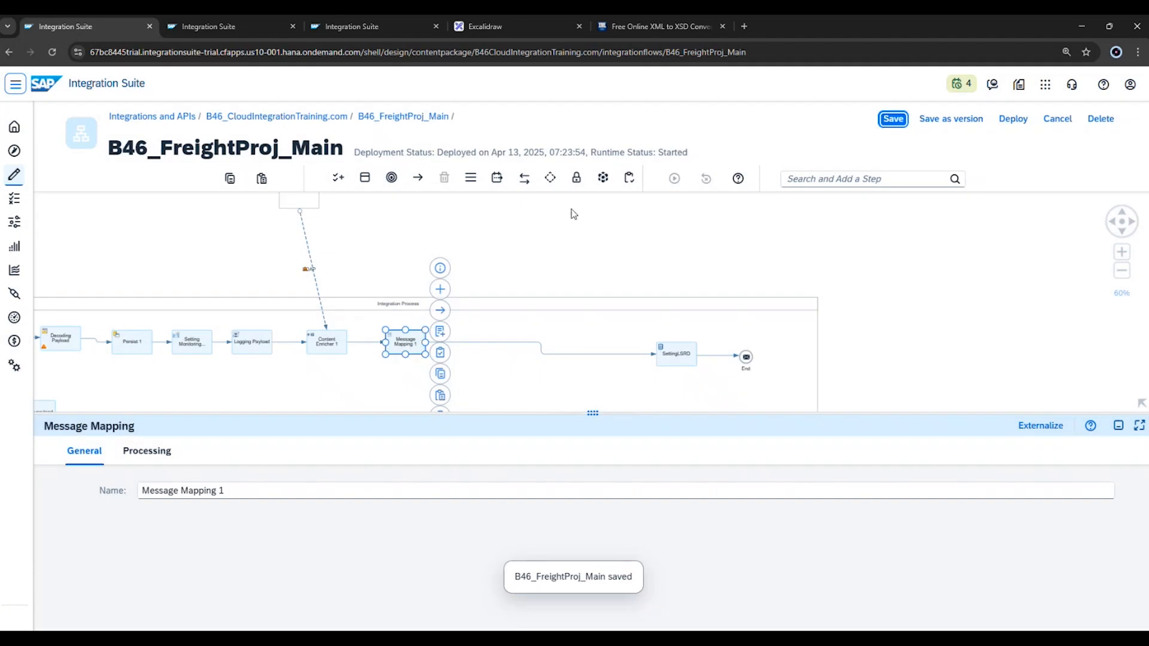
click(510, 290)
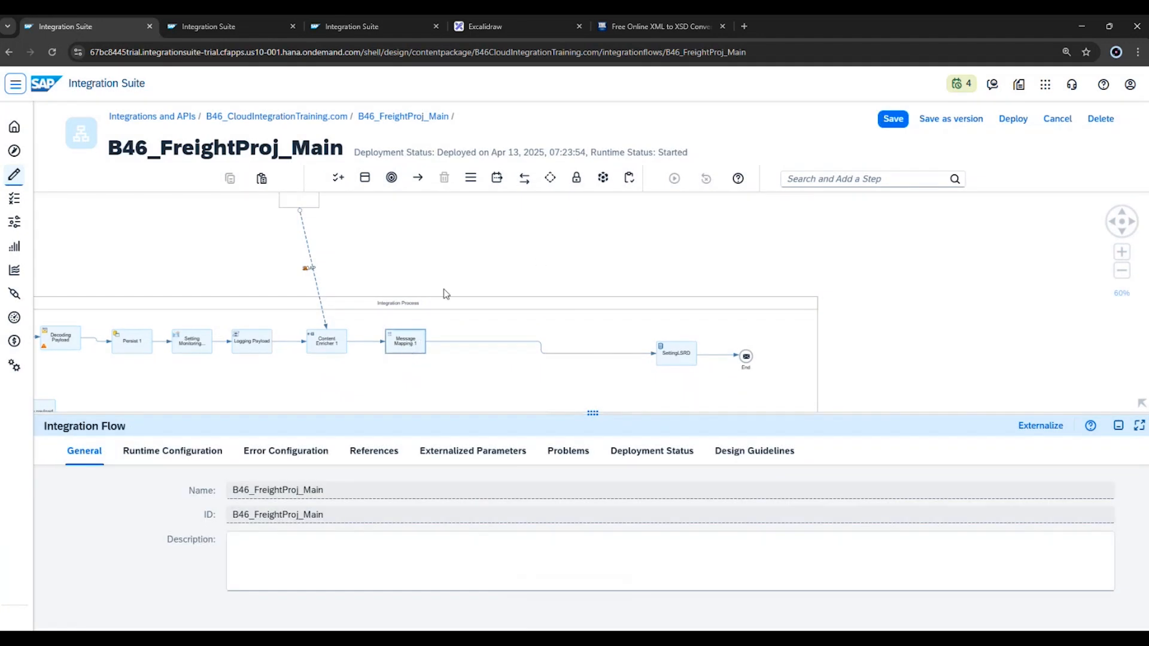
Switch to Excalidraw and compare the source structure trees with the XML payload, including the red-framed SOAP envelope lines and the Message2 section.
click(517, 33)
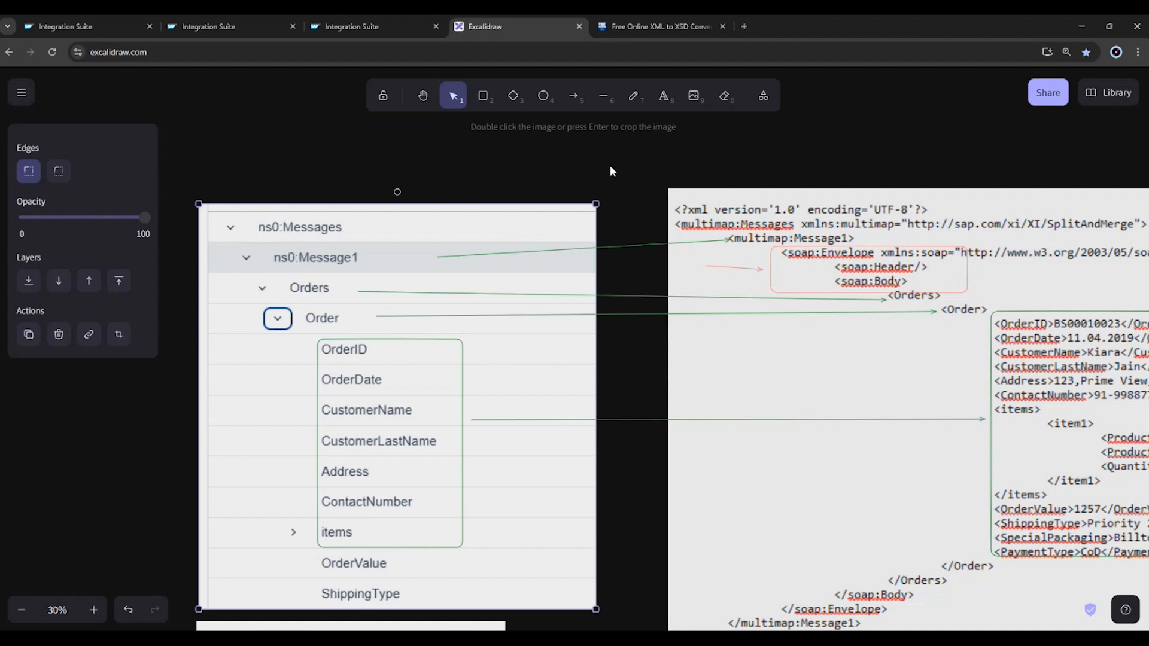
drag(609, 165, 450, 117)
click(423, 95)
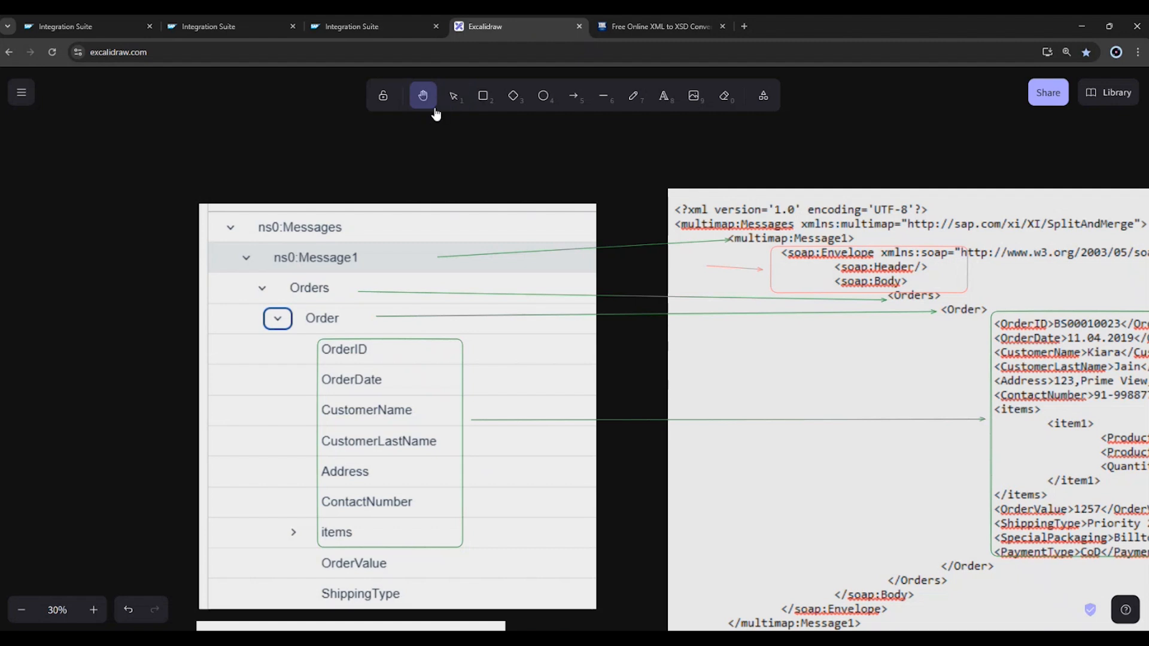
drag(574, 167, 427, 196)
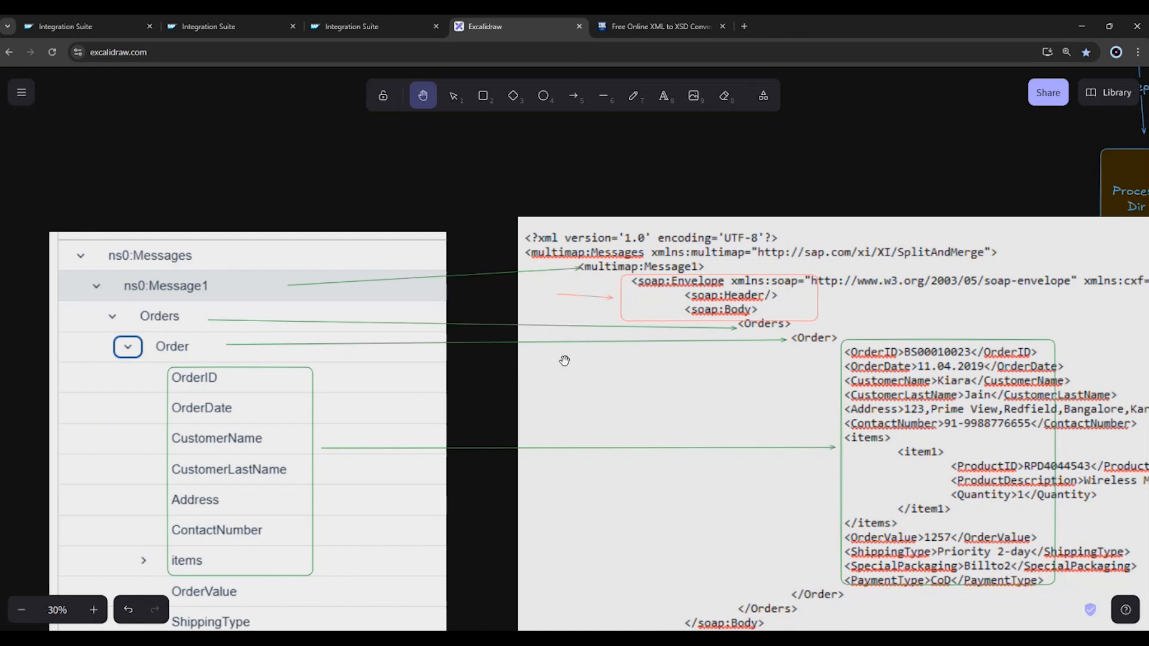
drag(538, 372, 576, 361)
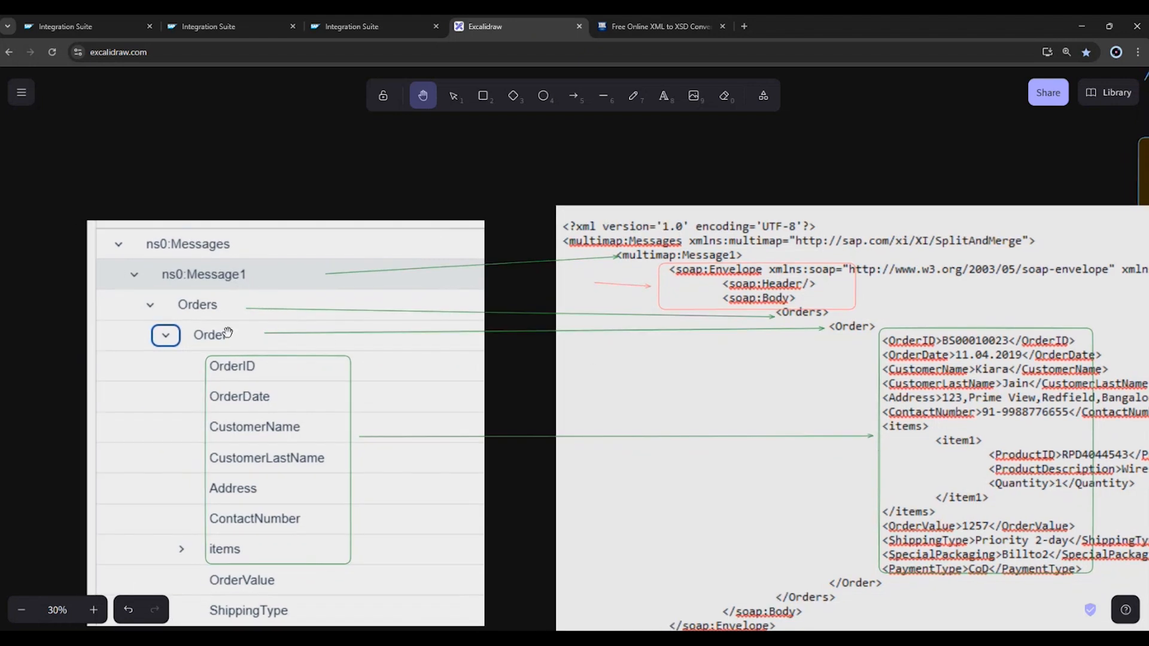
scroll(273, 397, down, 2)
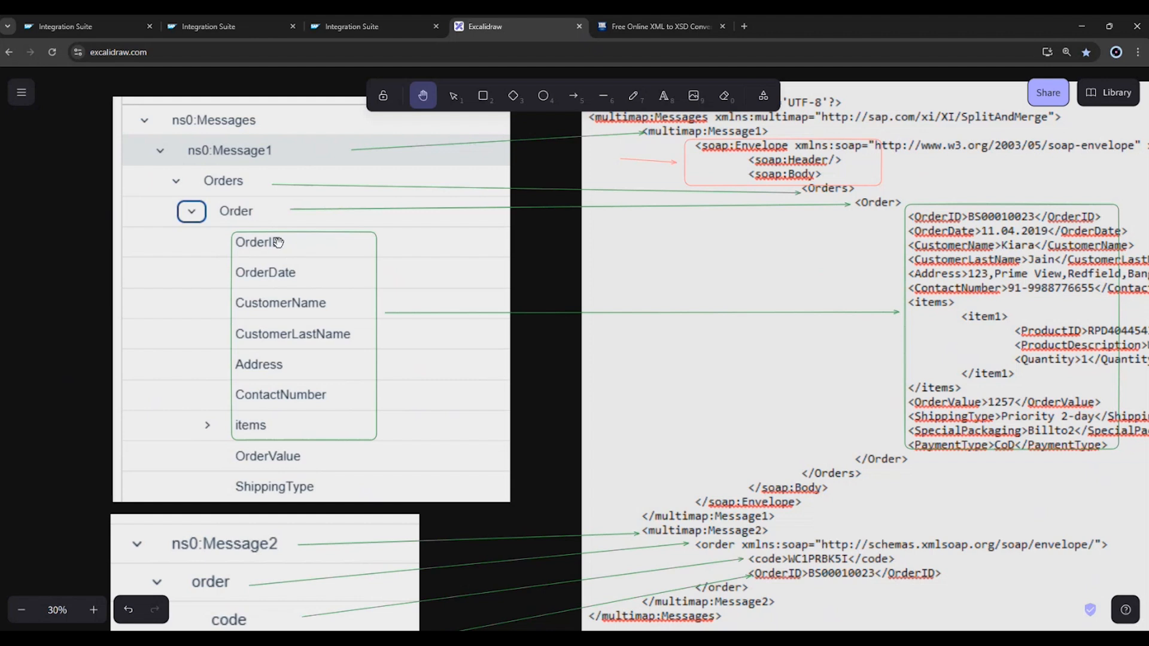
drag(619, 261, 582, 373)
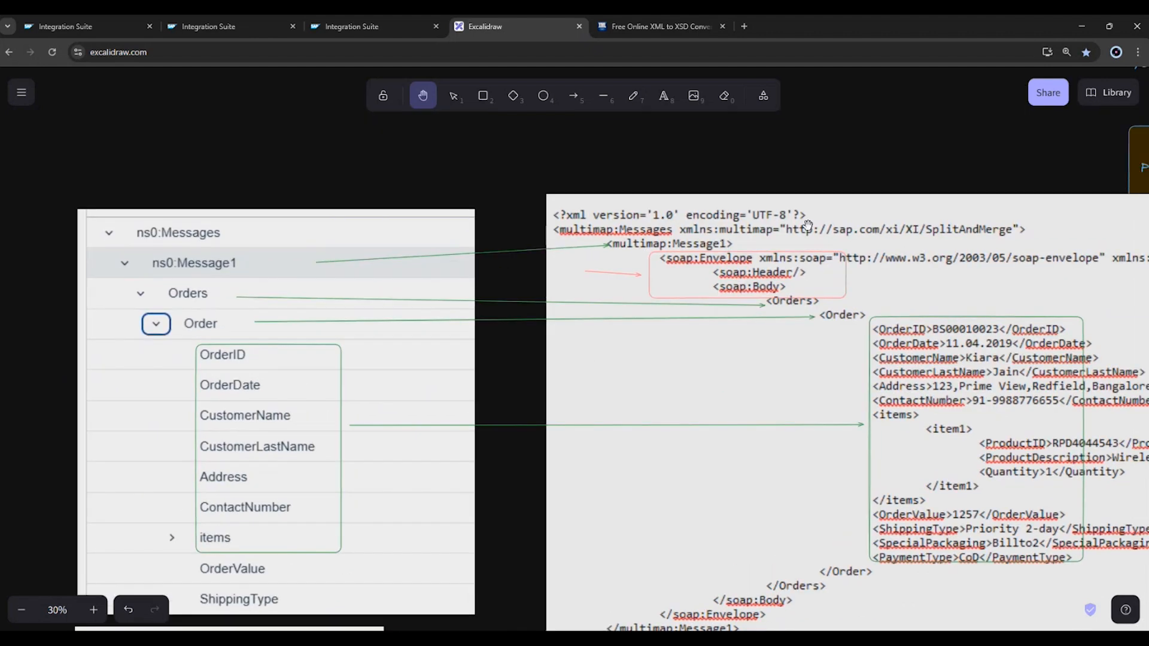
mouse_move(834, 288)
mouse_down()
mouse_move(752, 296)
mouse_move(854, 292)
mouse_up()
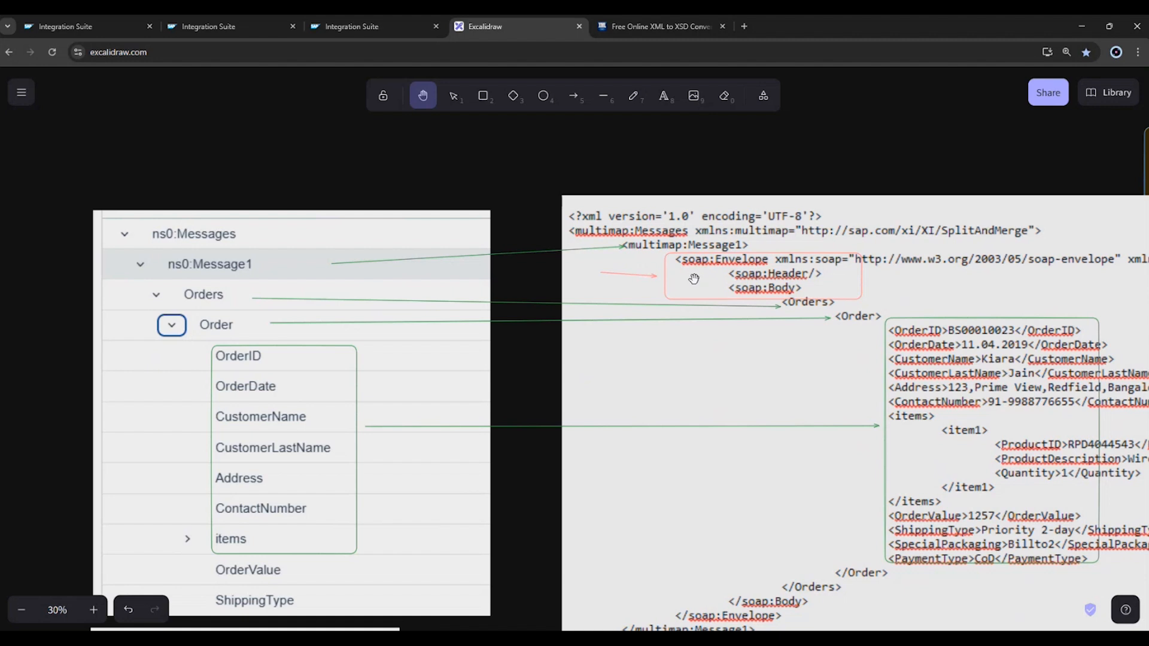
drag(402, 180, 366, 165)
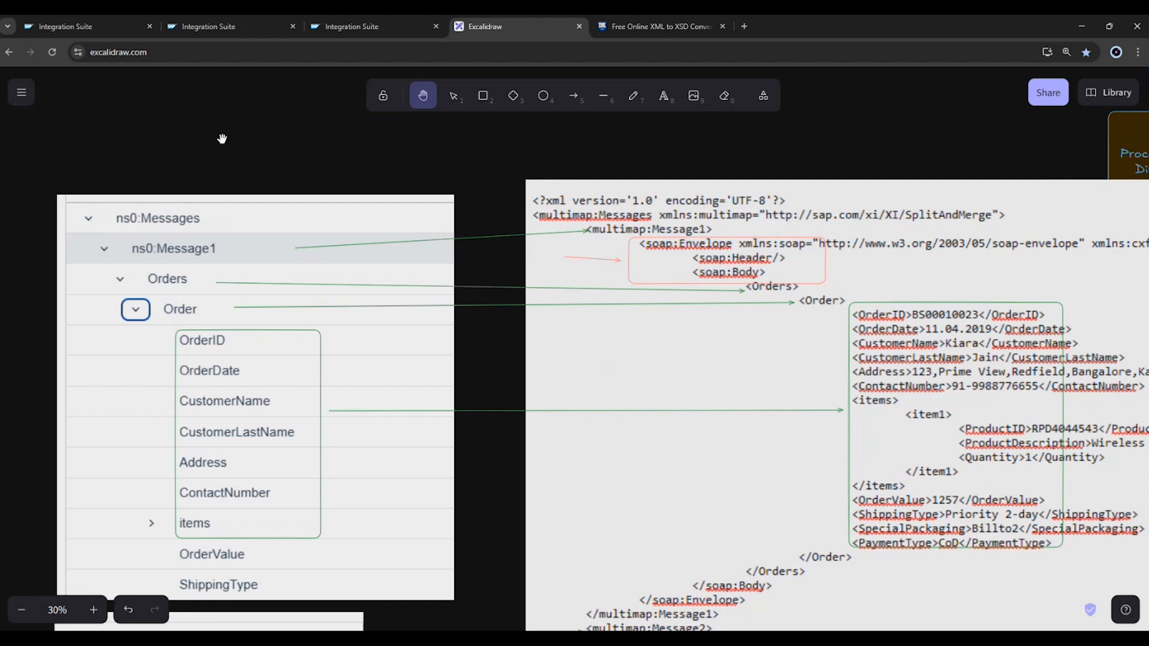
Switch back to Integration Suite and upload MM_Test27Feb from Downloads as a local message mapping in the B46_FreightProj_Main references.
click(93, 30)
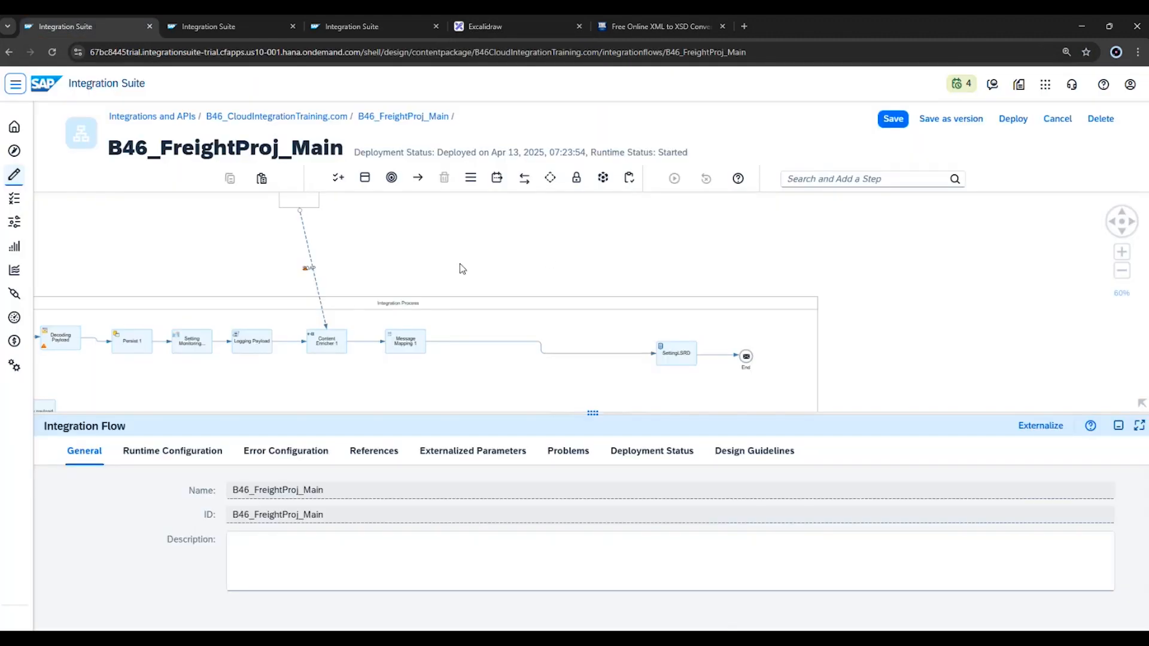
click(383, 456)
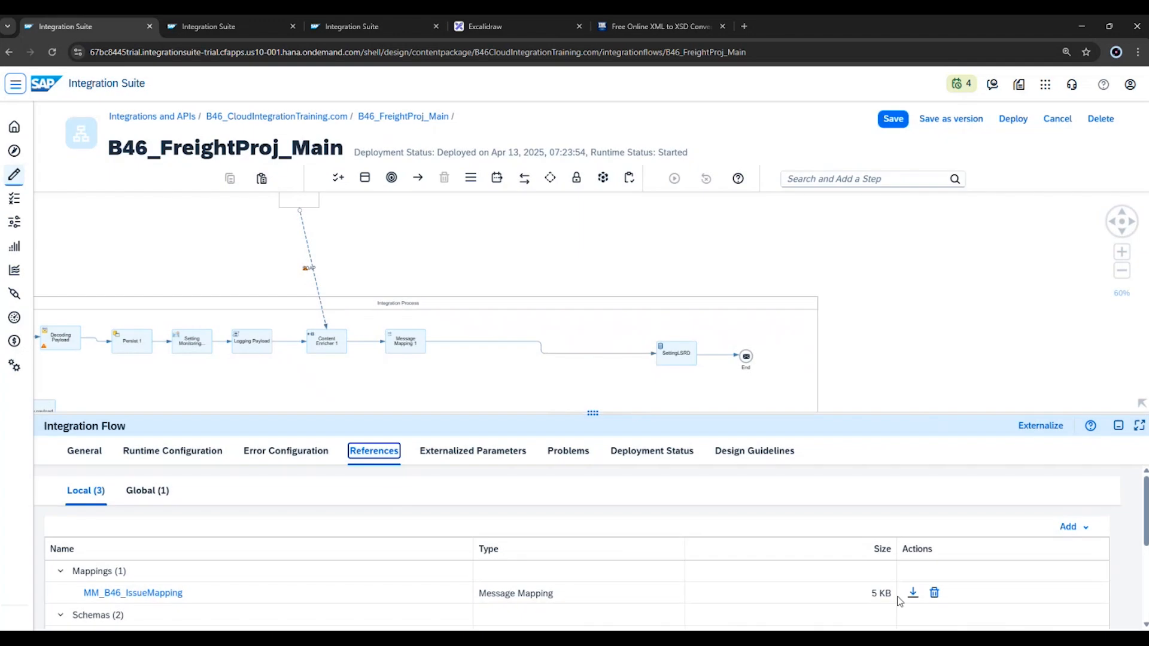
click(1073, 533)
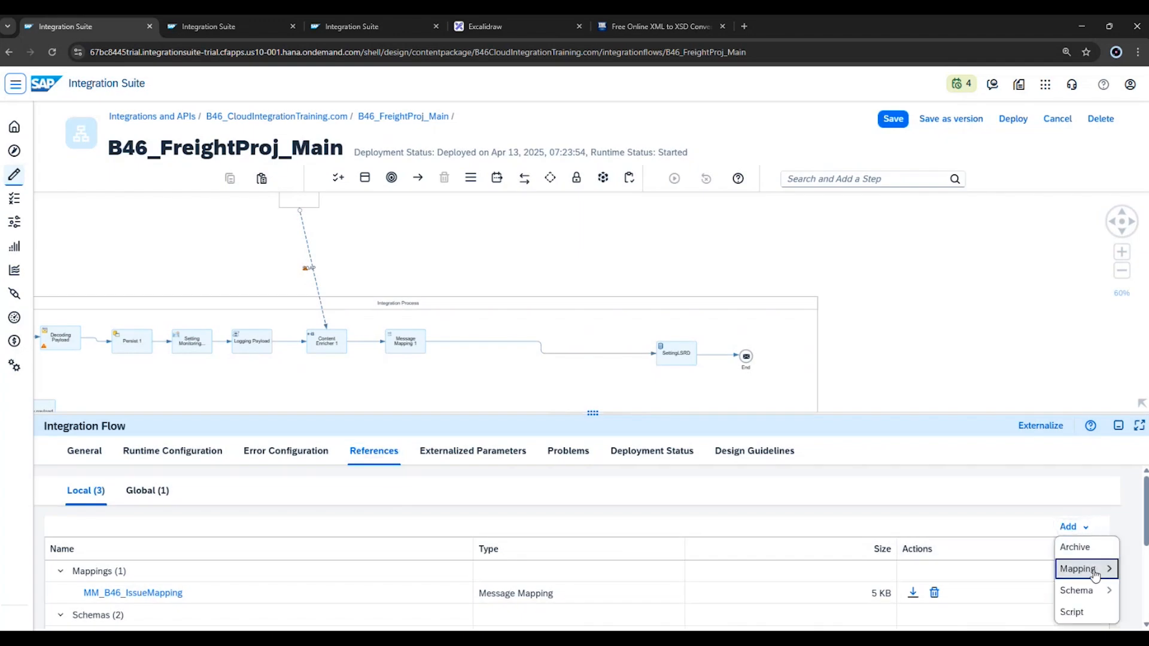
mouse_move(1083, 569)
click(1008, 572)
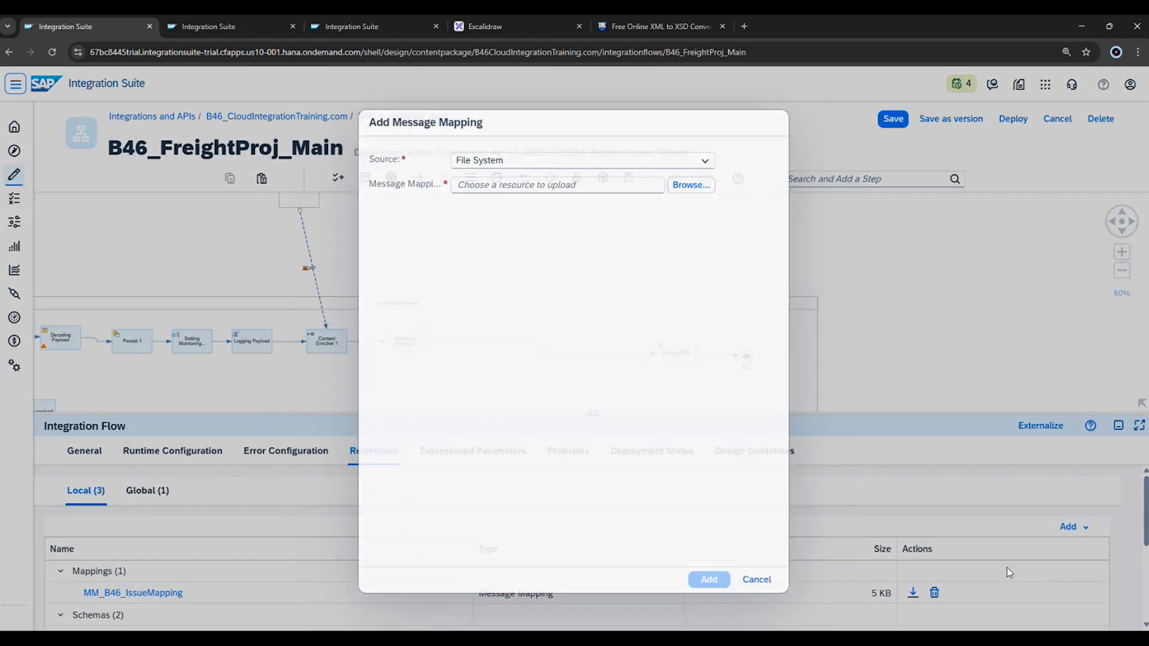
click(690, 186)
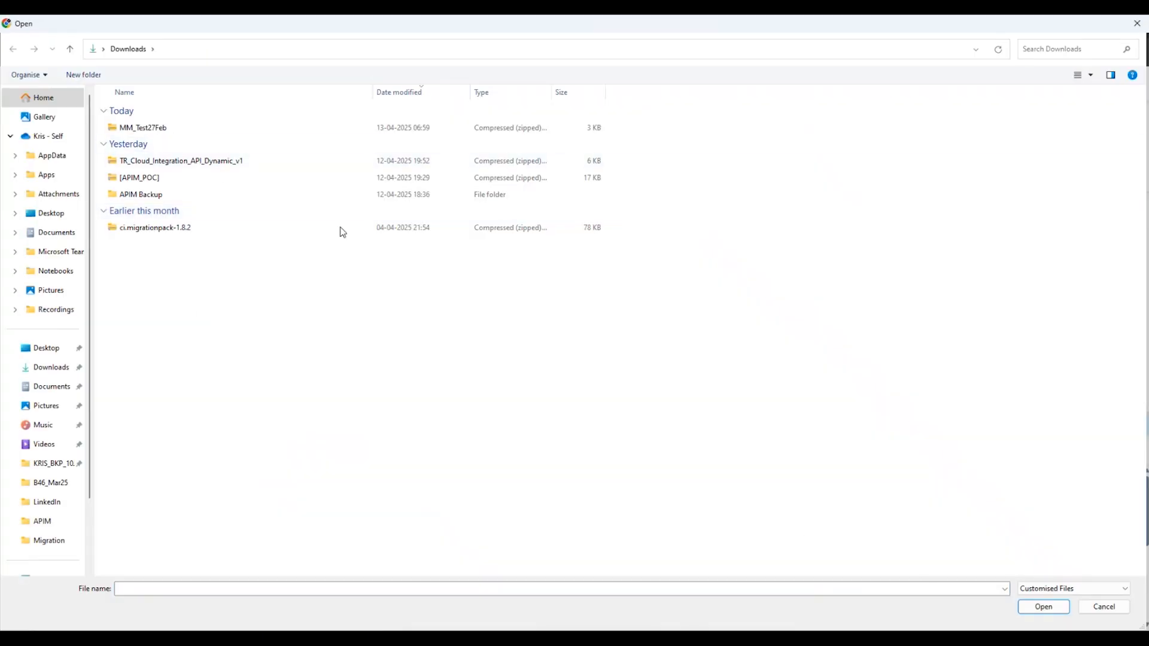
click(154, 128)
click(1044, 608)
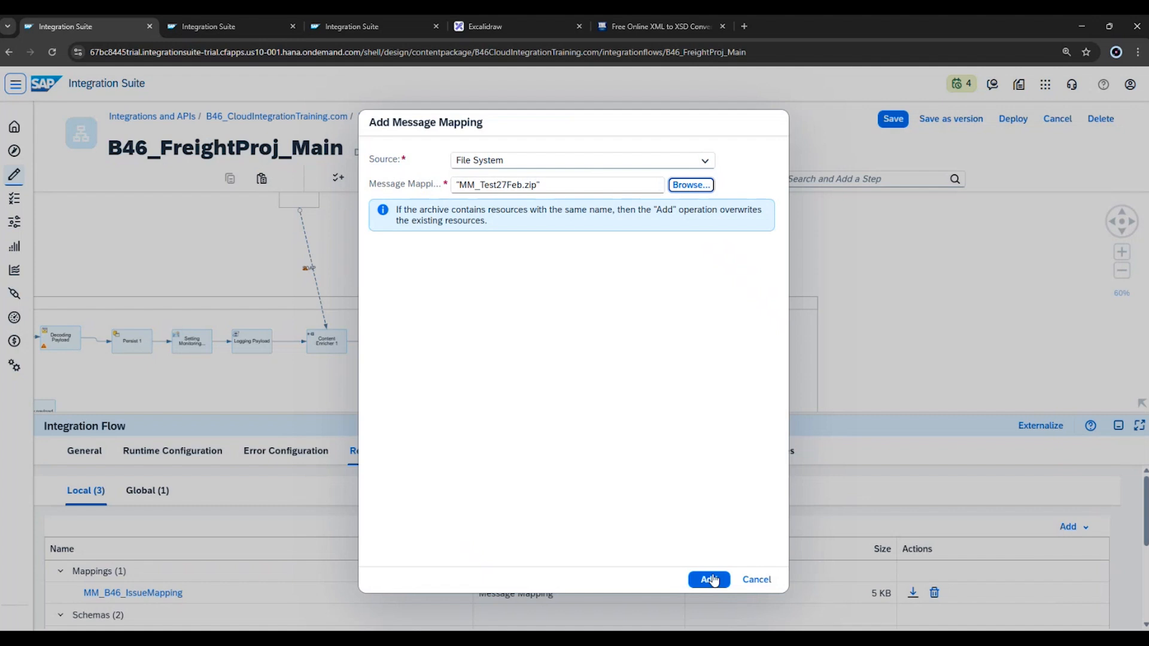
click(711, 579)
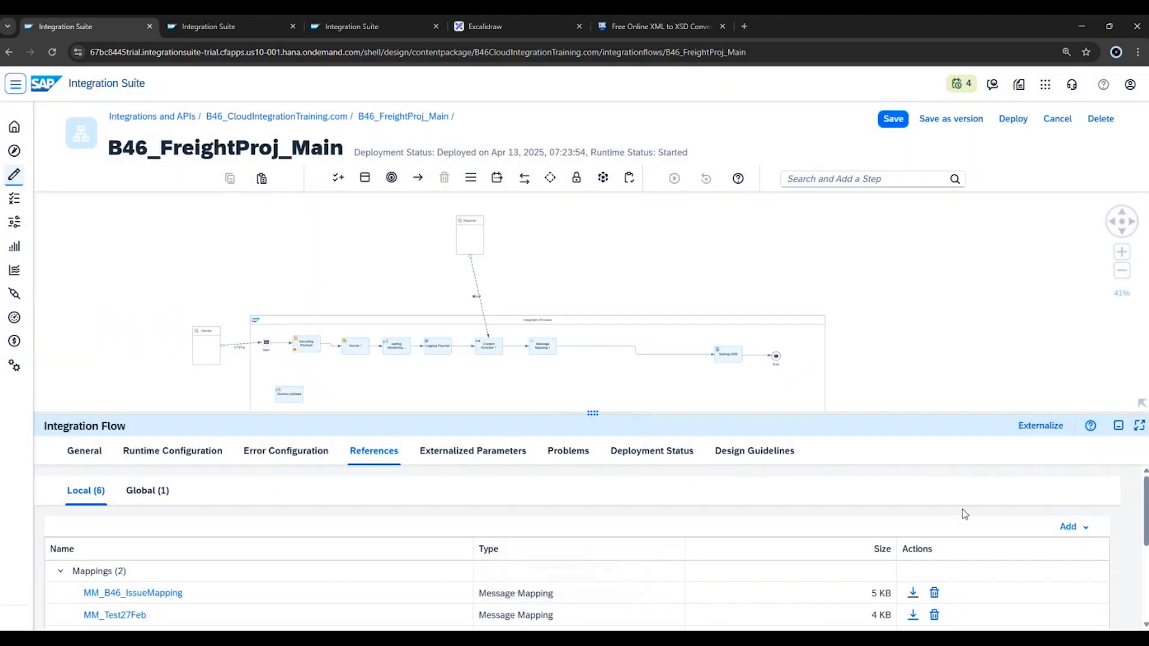
Review the local mappings and schemas in the flow's references and open the schema3 XSD.
scroll(1128, 516, down, 5)
scroll(405, 574, up, 5)
scroll(410, 560, down, 5)
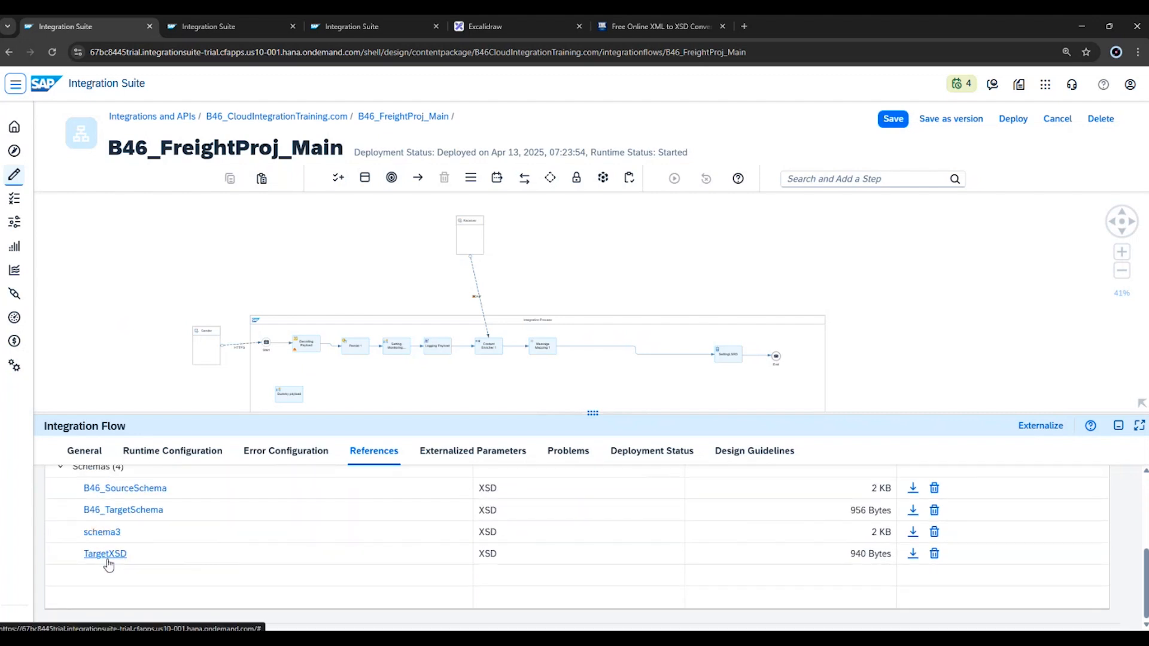
click(102, 533)
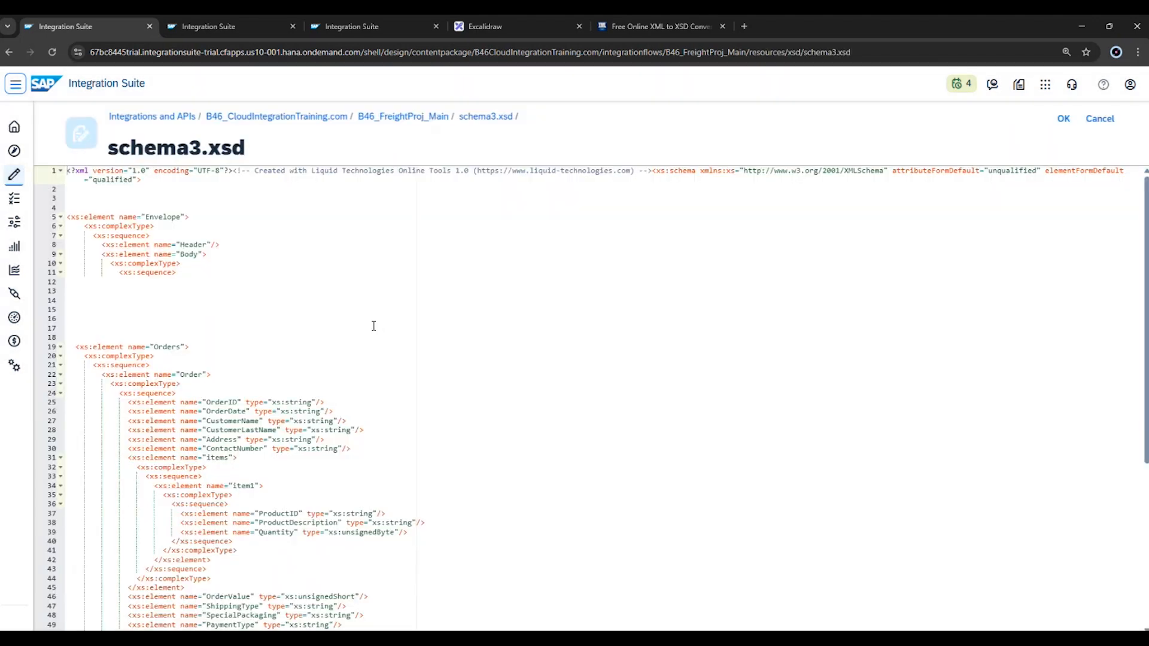
Examine the opening Envelope, Header and Body element definitions in lines 5 to 11 of schema3.xsd.
drag(181, 285, 62, 207)
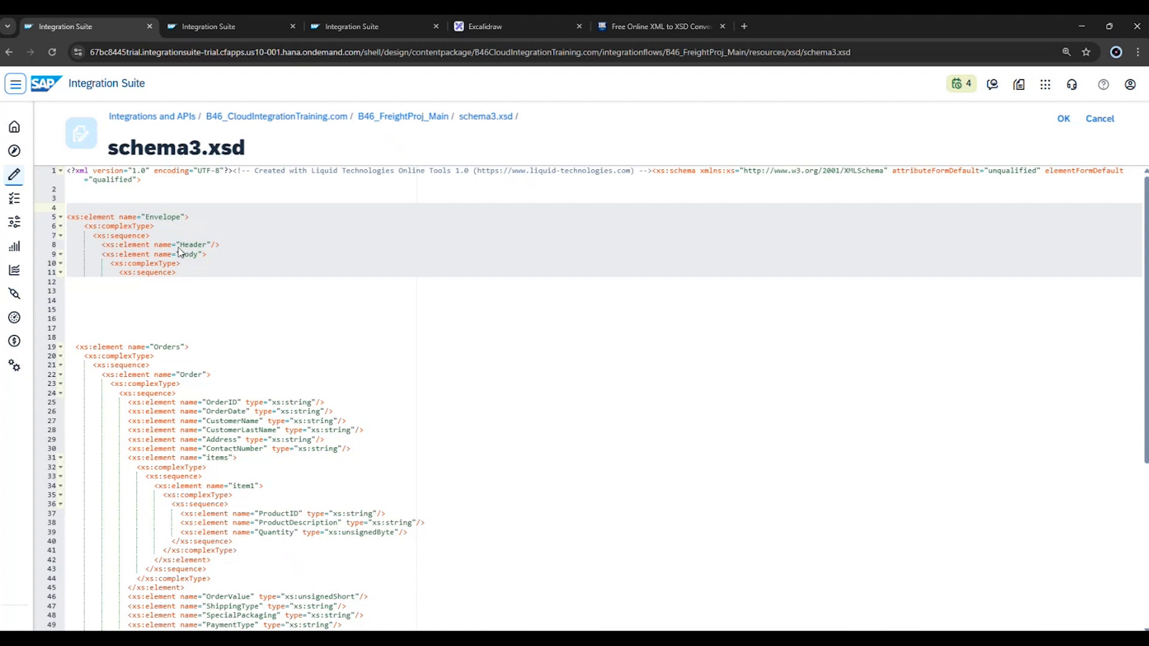
key(ctrl+plus)
key(ctrl+plus)
key(ctrl+plus)
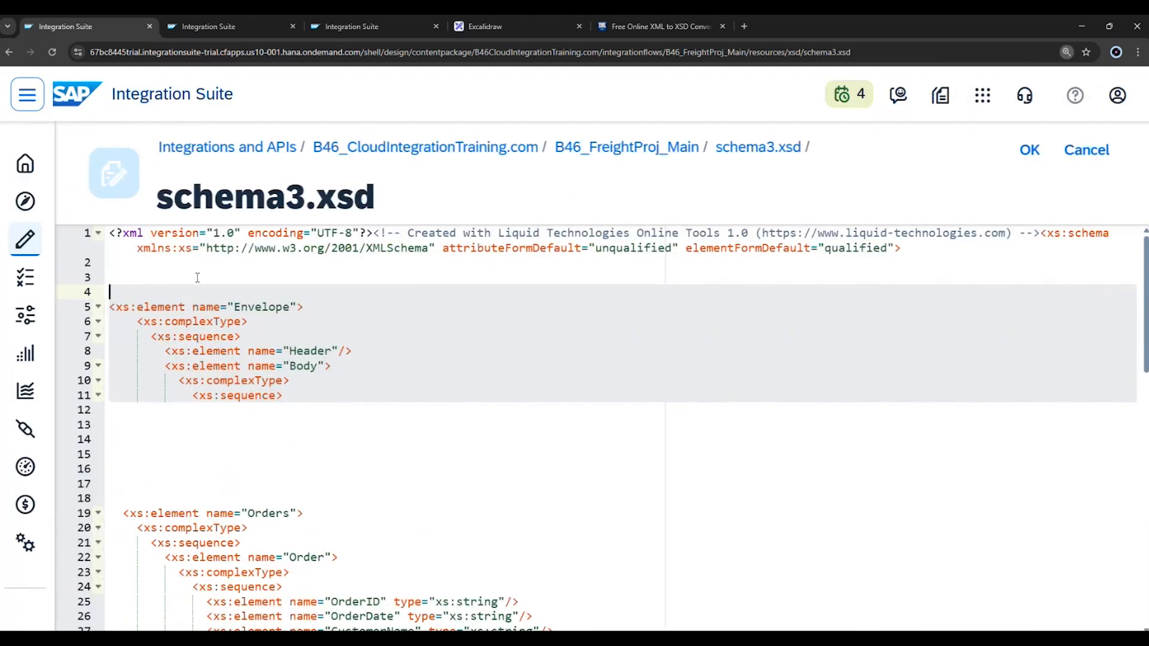
click(169, 269)
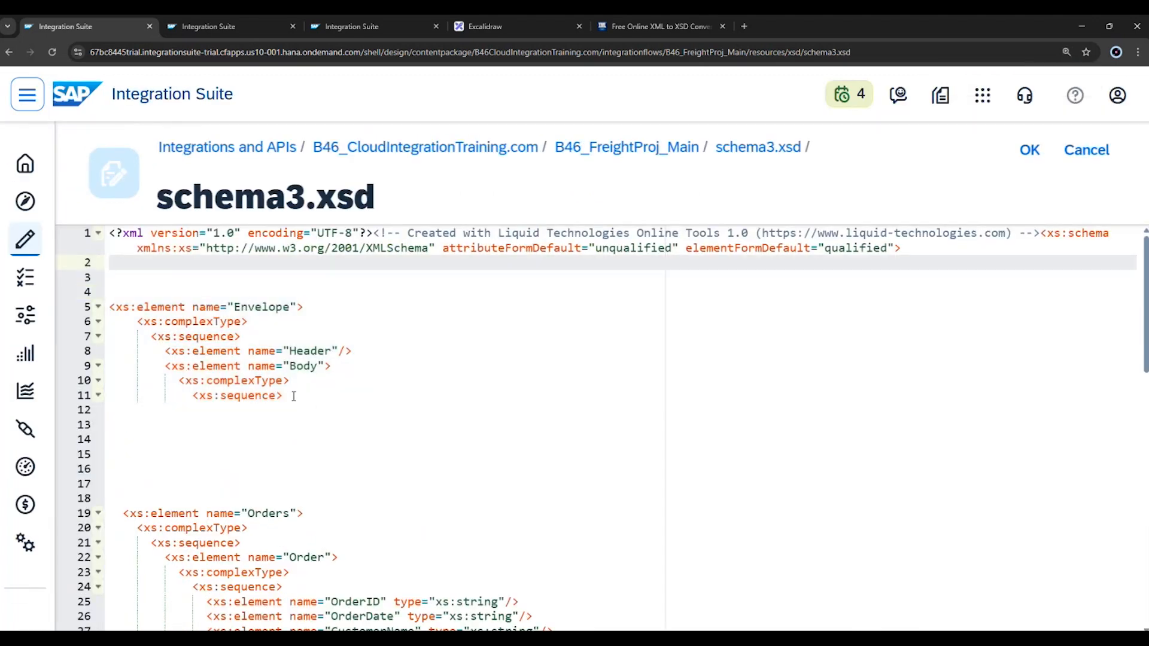
drag(113, 306, 315, 398)
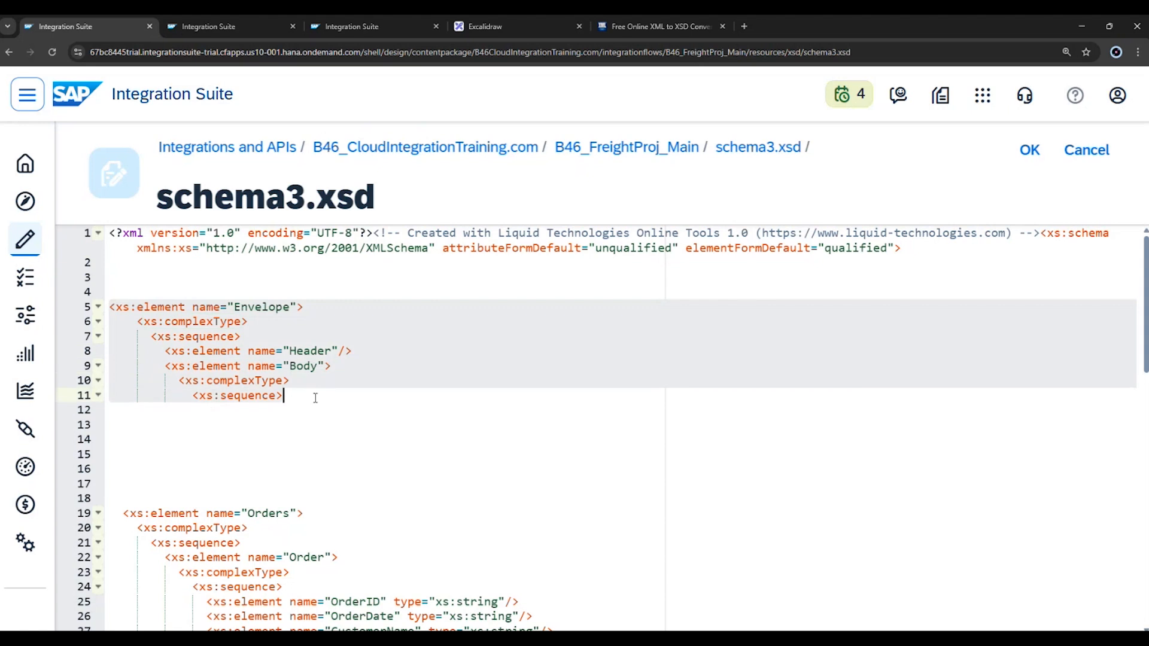
click(256, 307)
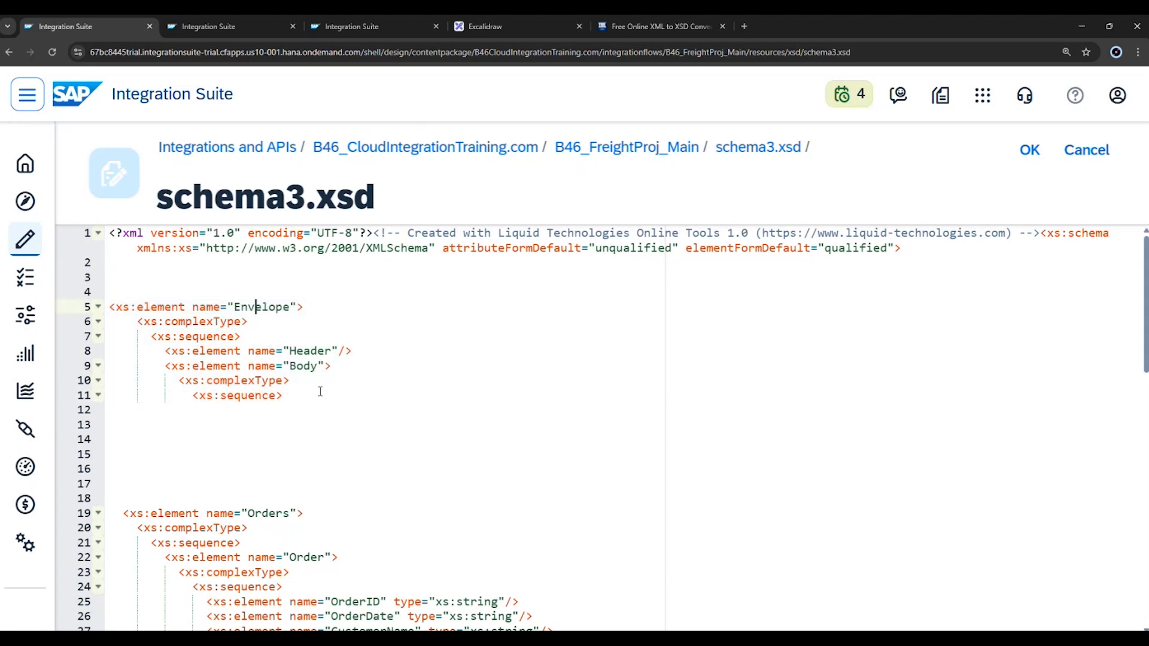
Examine the Orders structure in schema3.xsd and the closing tags of the Envelope wrapper in lines 61 to 66.
key(ctrl+minus)
key(ctrl+minus)
key(ctrl+minus)
scroll(321, 391, down, 5)
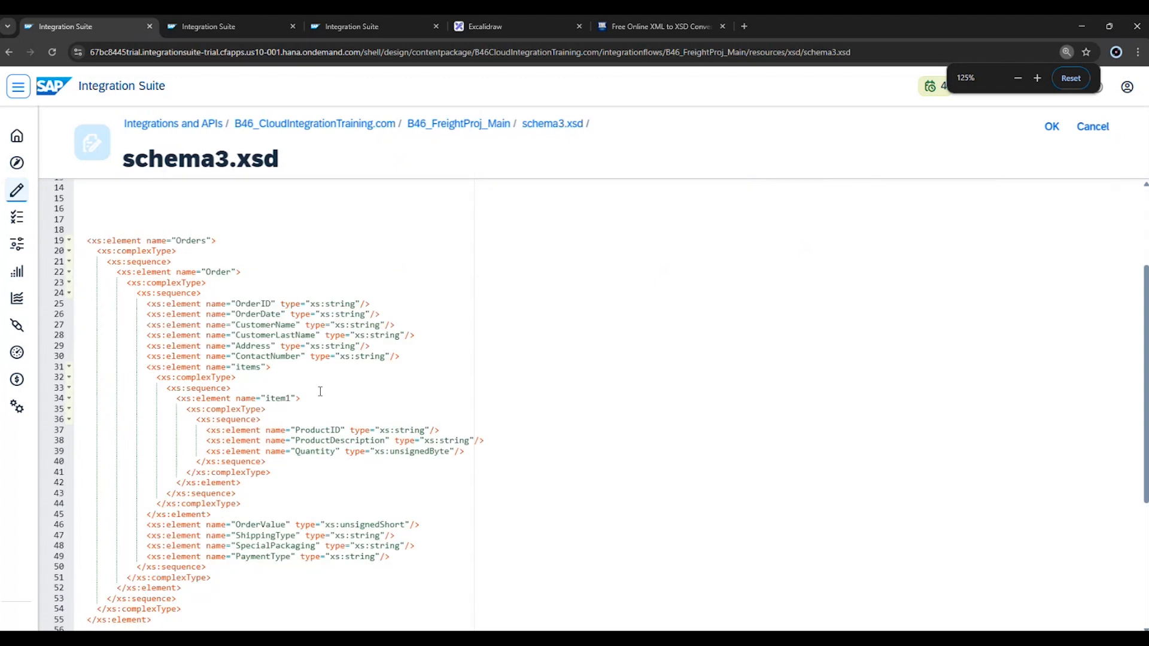
scroll(320, 391, down, 3)
drag(203, 520, 88, 442)
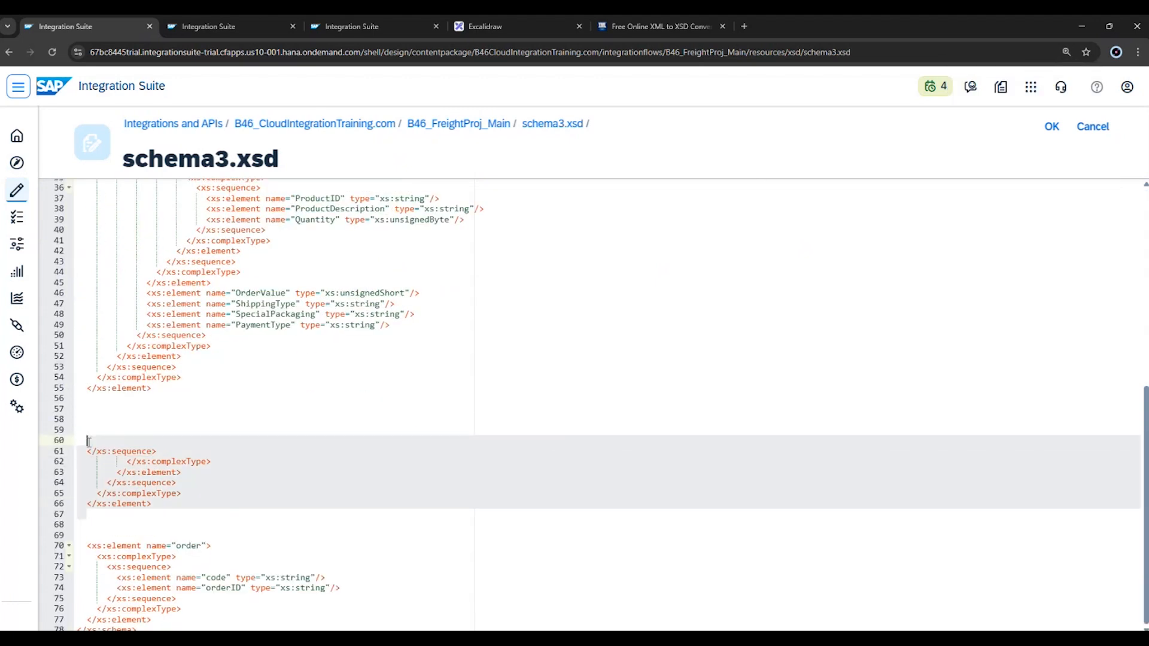
scroll(213, 441, up, 8)
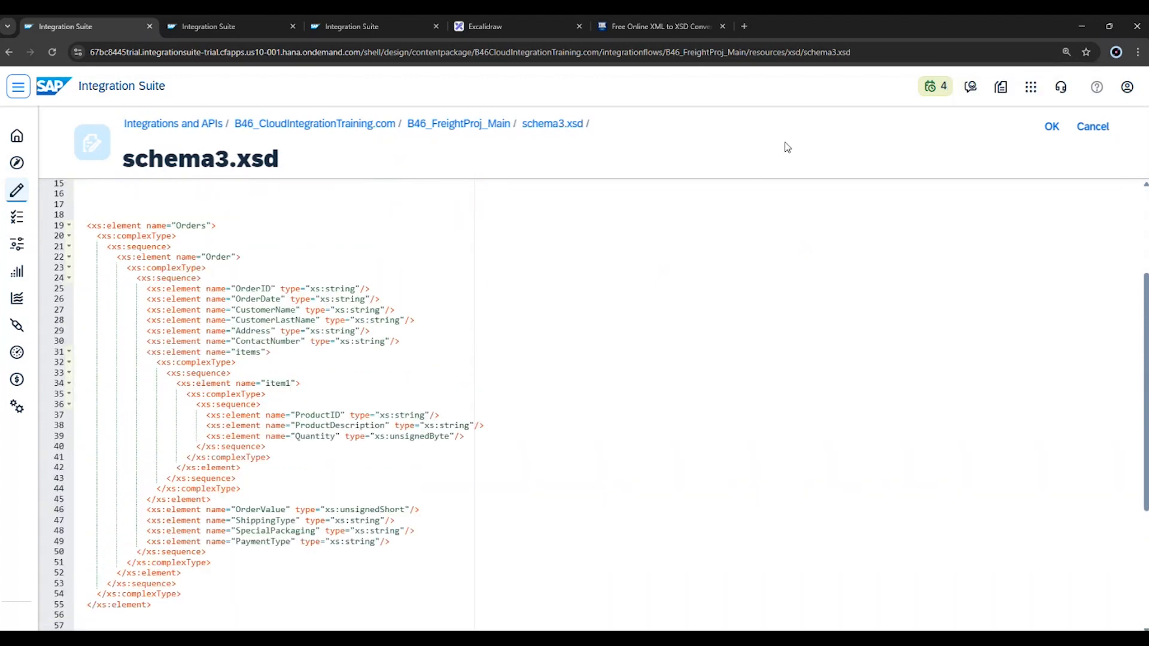